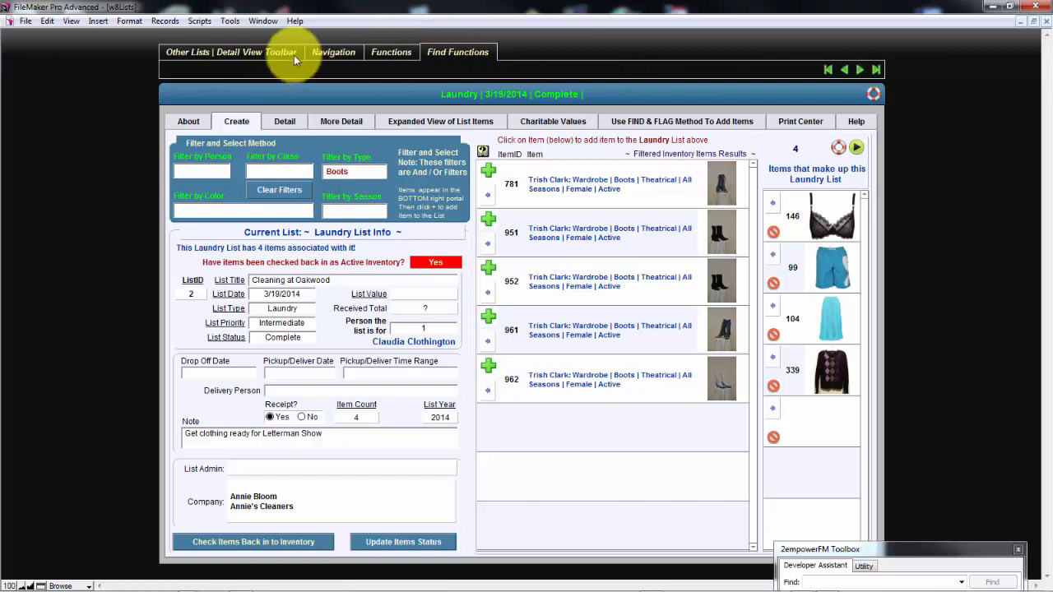
Review the Laundry list's detail toolbar and its Create, Detail, Expanded View, Charitable Values, Find & Flag and Print Center views
click(293, 53)
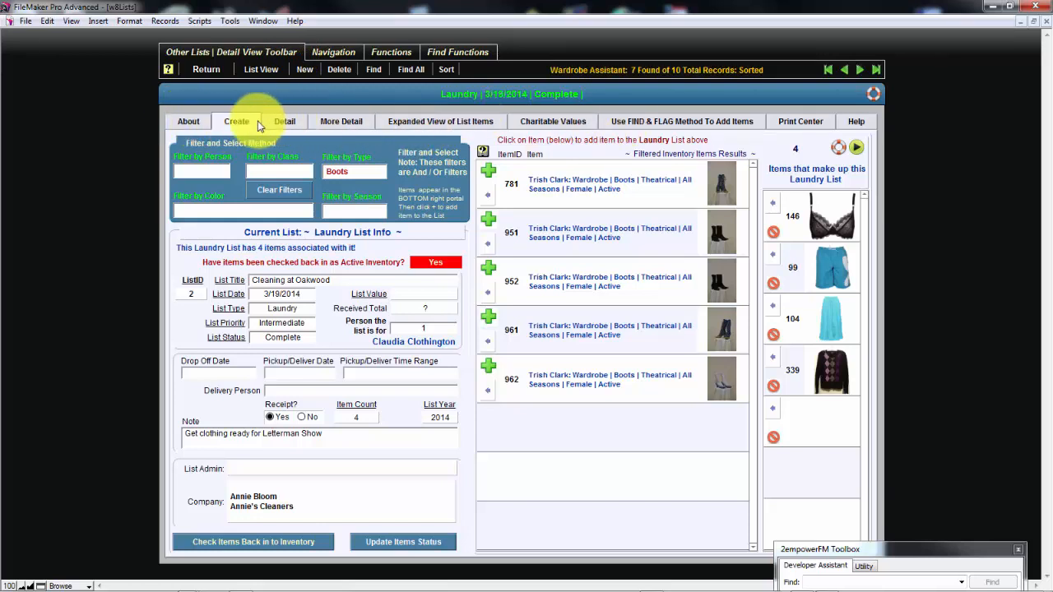
click(335, 123)
click(418, 121)
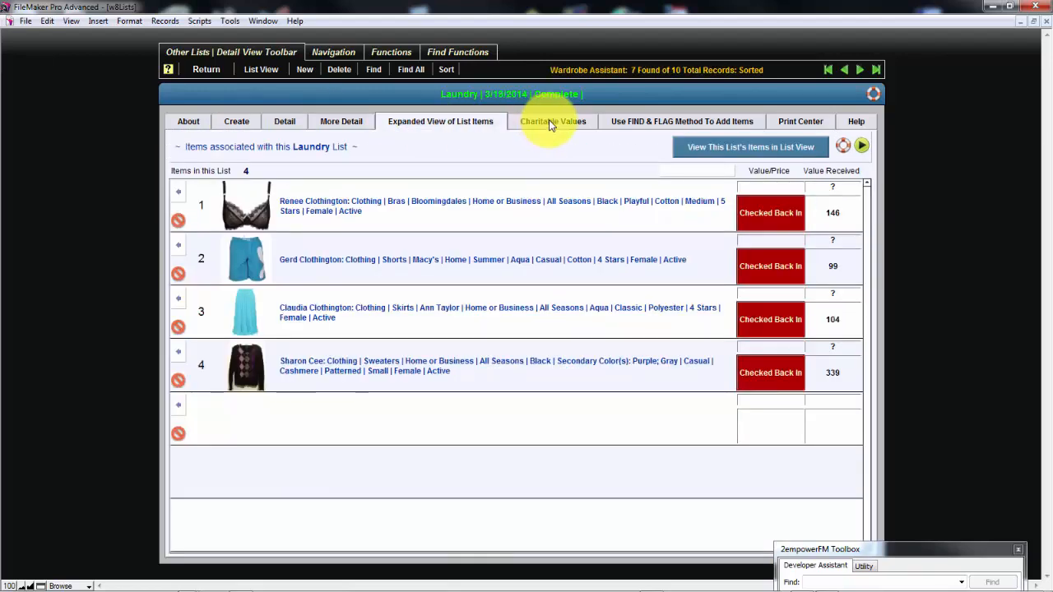
click(551, 123)
click(641, 121)
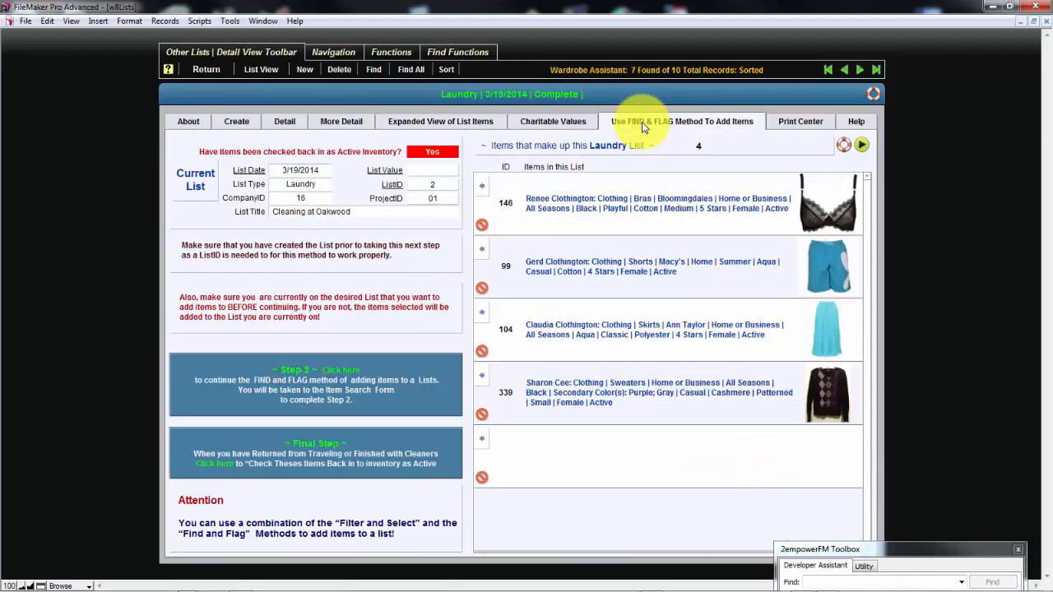
click(794, 123)
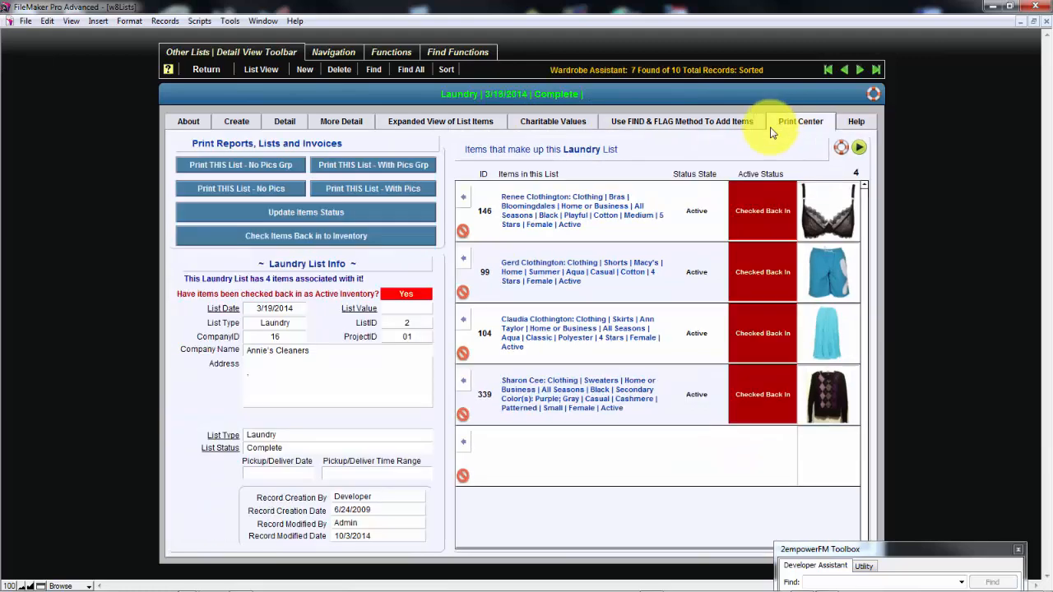
click(466, 123)
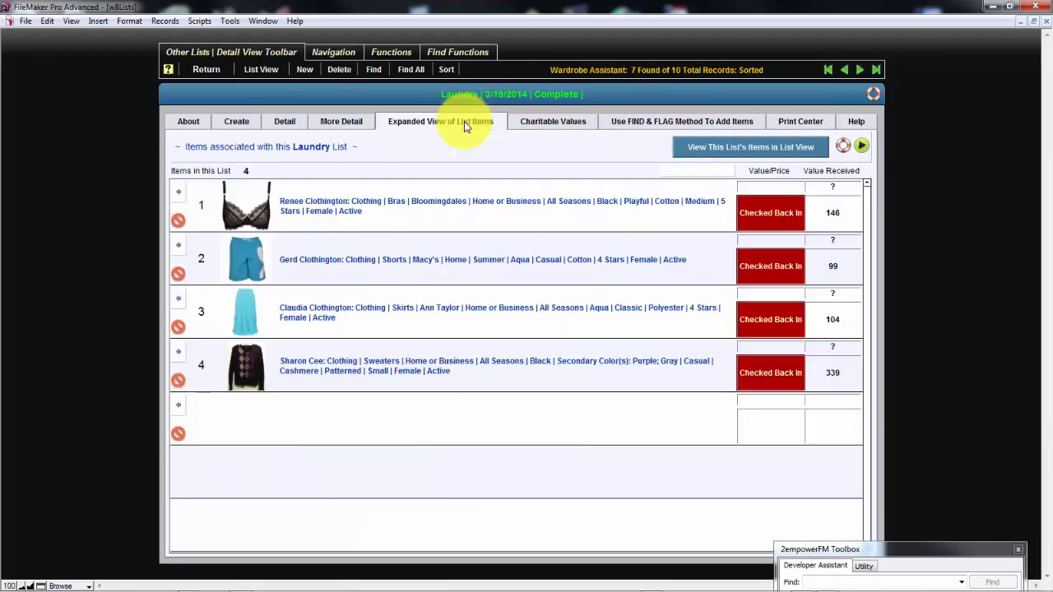
click(349, 123)
click(284, 125)
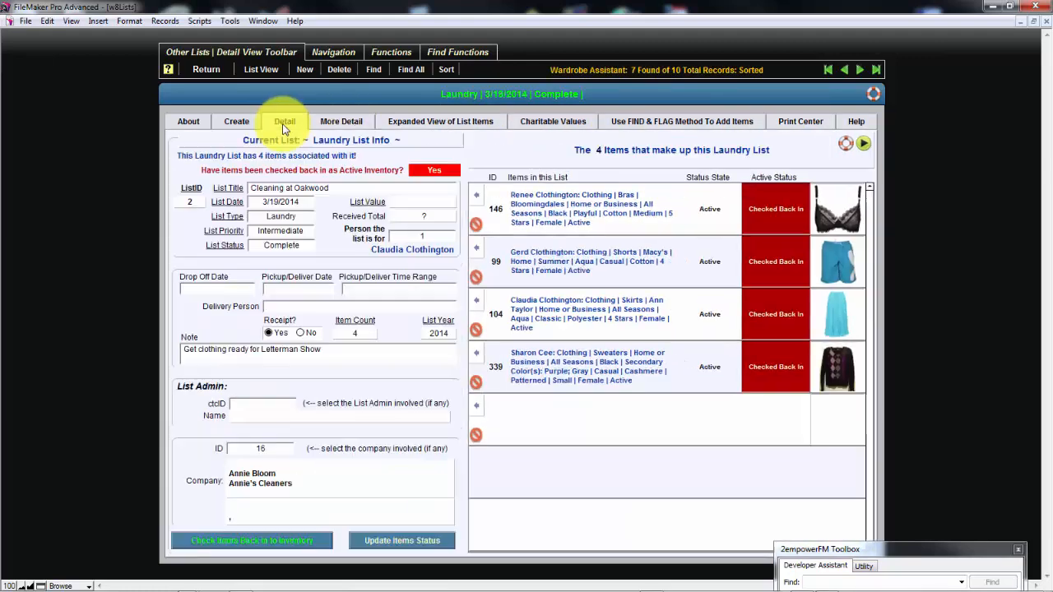
click(230, 121)
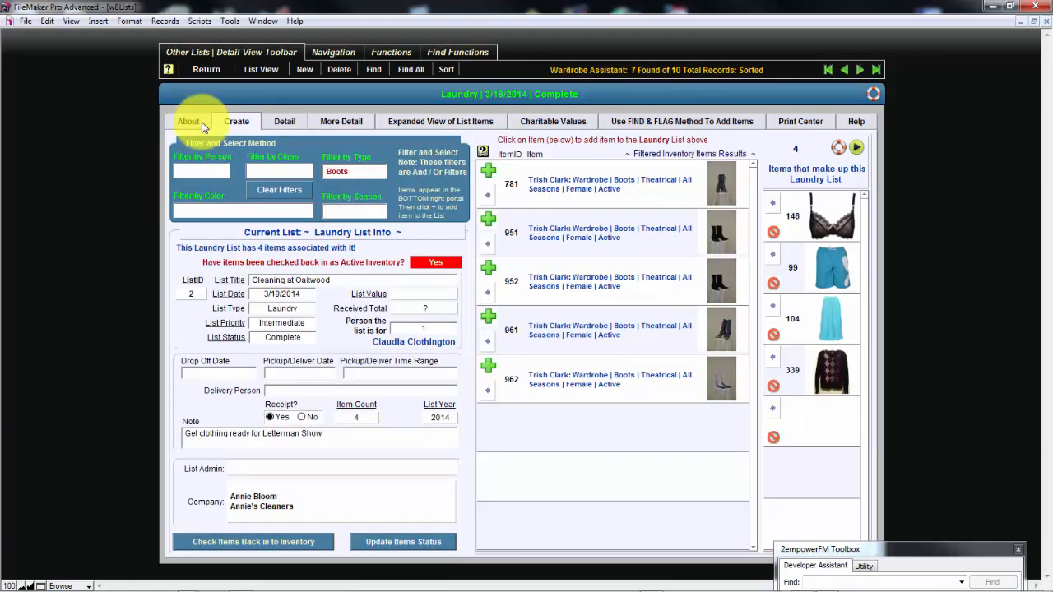
Look through the About help topics, from Help Systems and User Documenter Module to Item Status, Search Forms, Print Center, Help and FileMaker
click(201, 122)
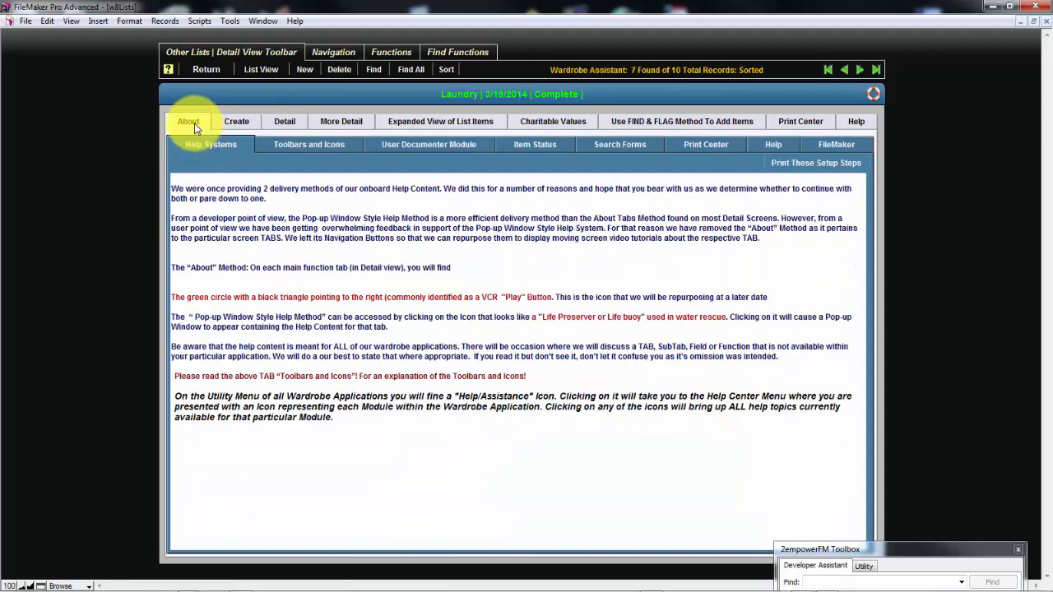
click(288, 147)
click(399, 144)
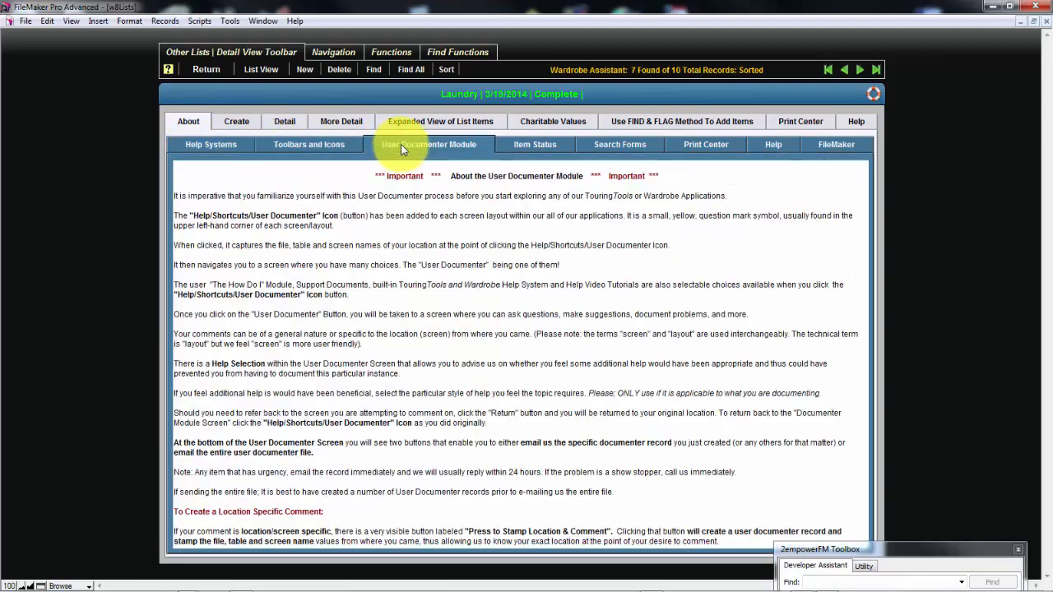
click(548, 150)
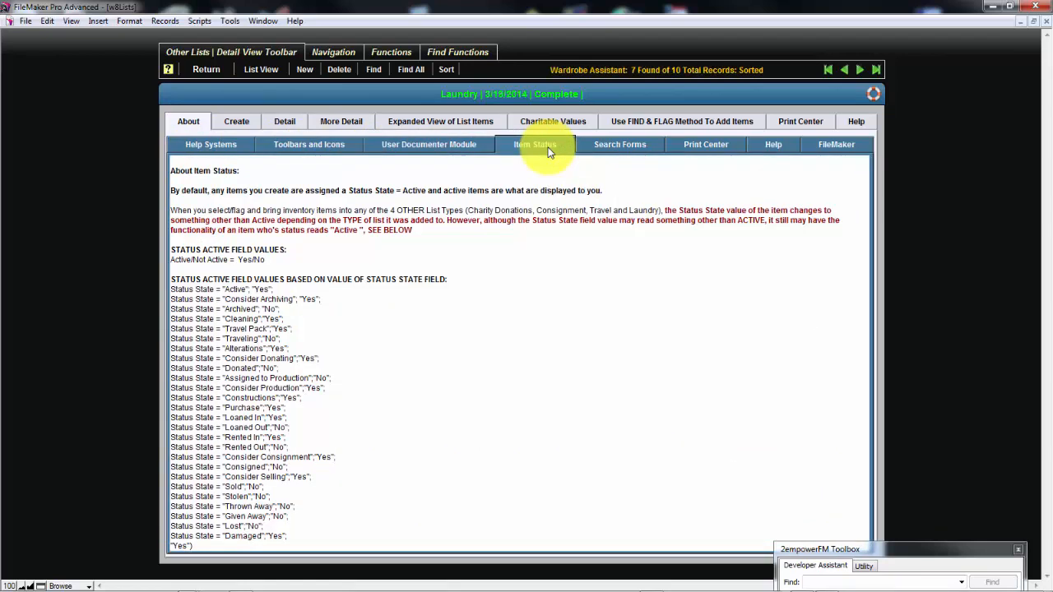
click(600, 146)
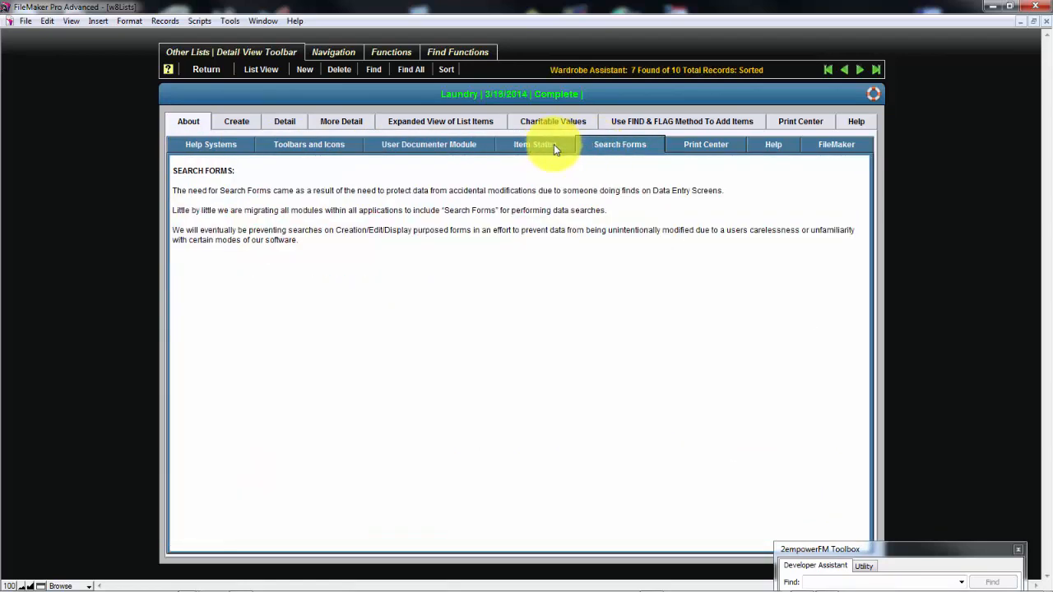
click(676, 147)
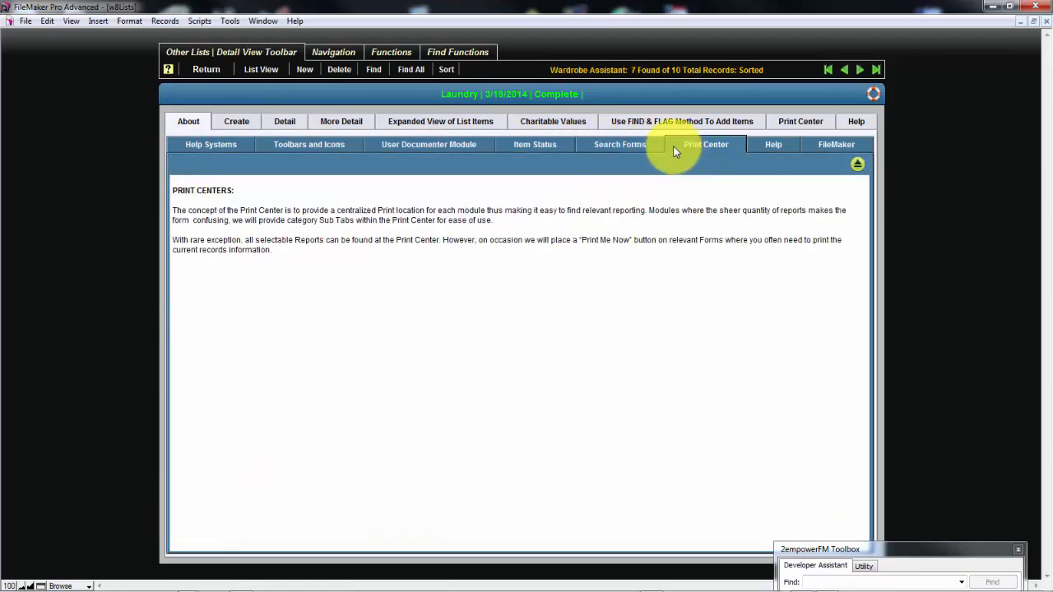
click(752, 151)
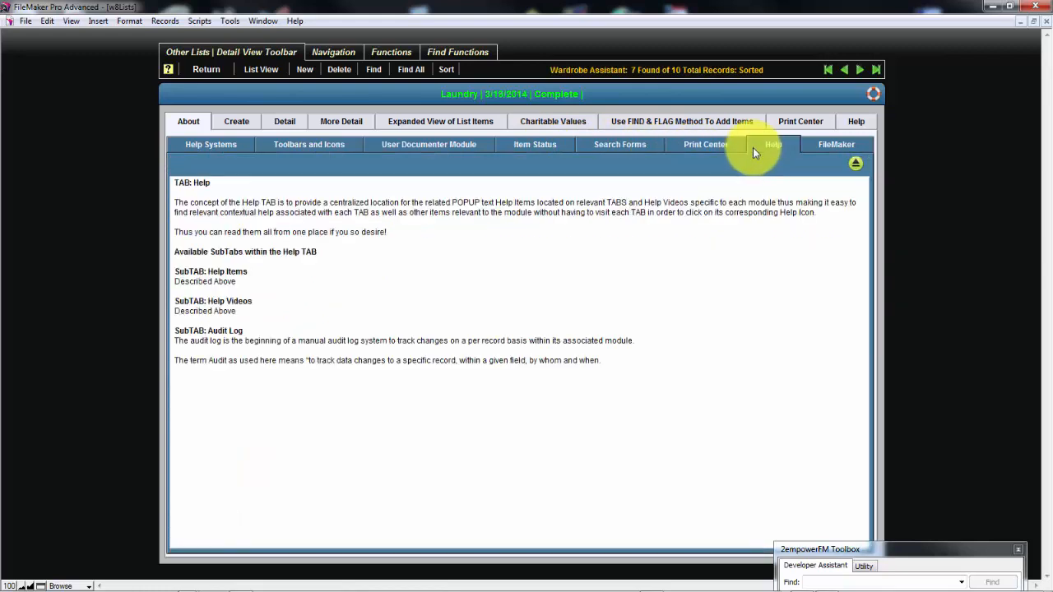
click(832, 146)
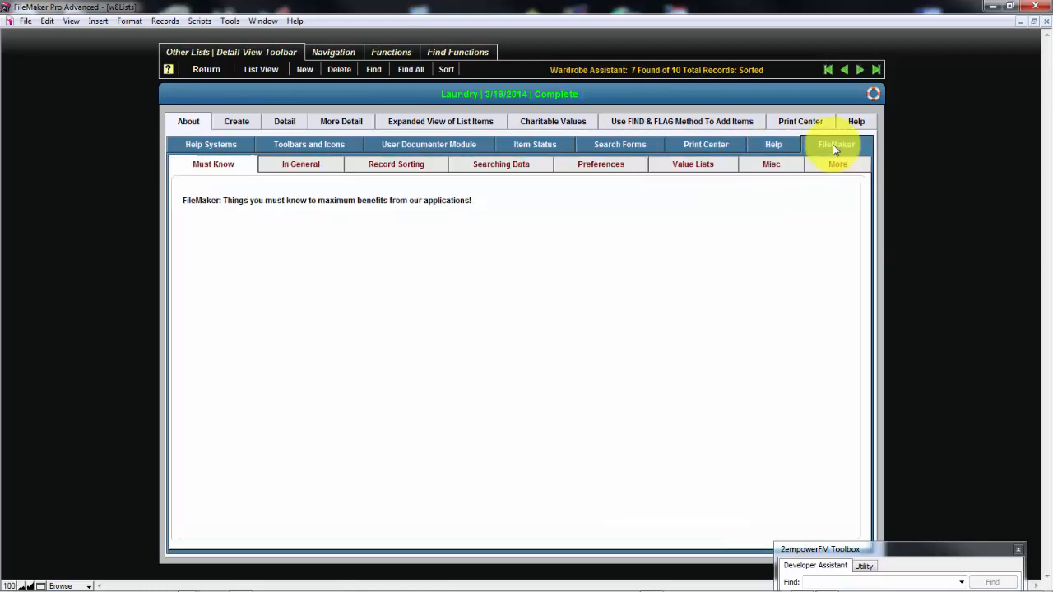
click(234, 151)
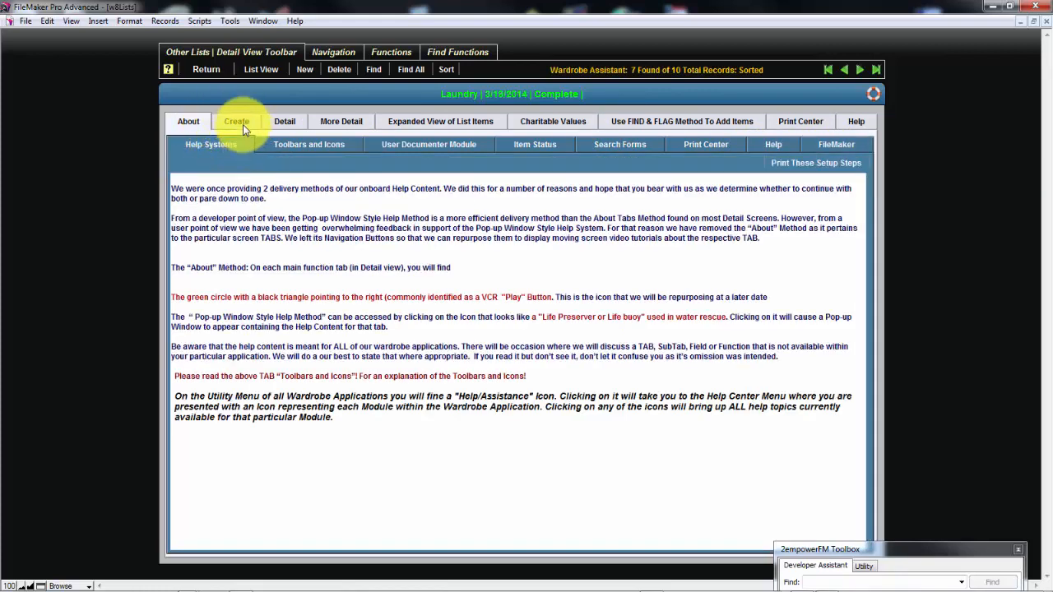
Examine the available List Type choices in the Laundry list's detail information without changing the type
click(282, 123)
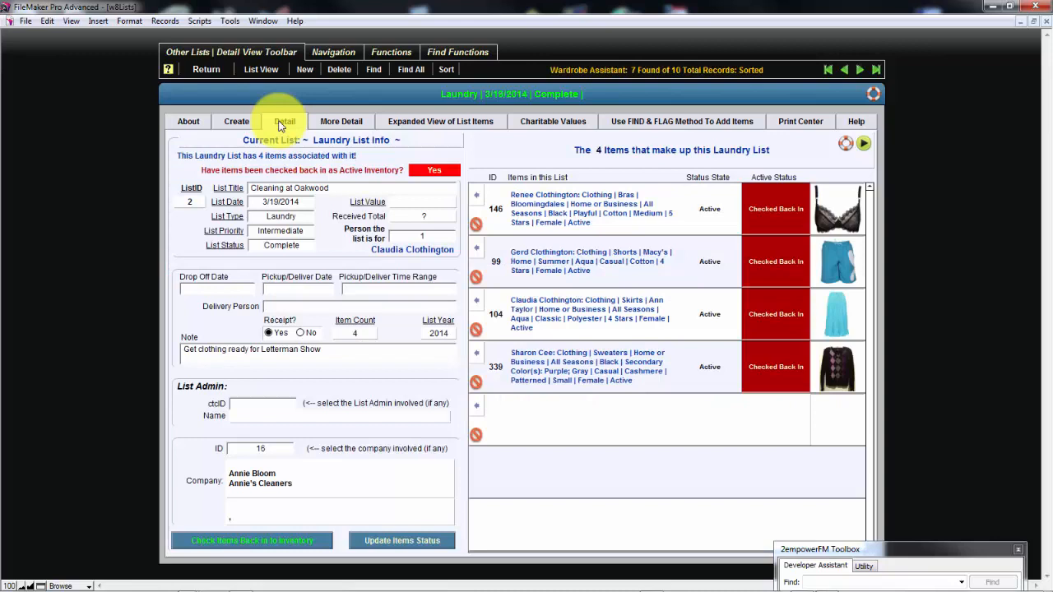
click(304, 219)
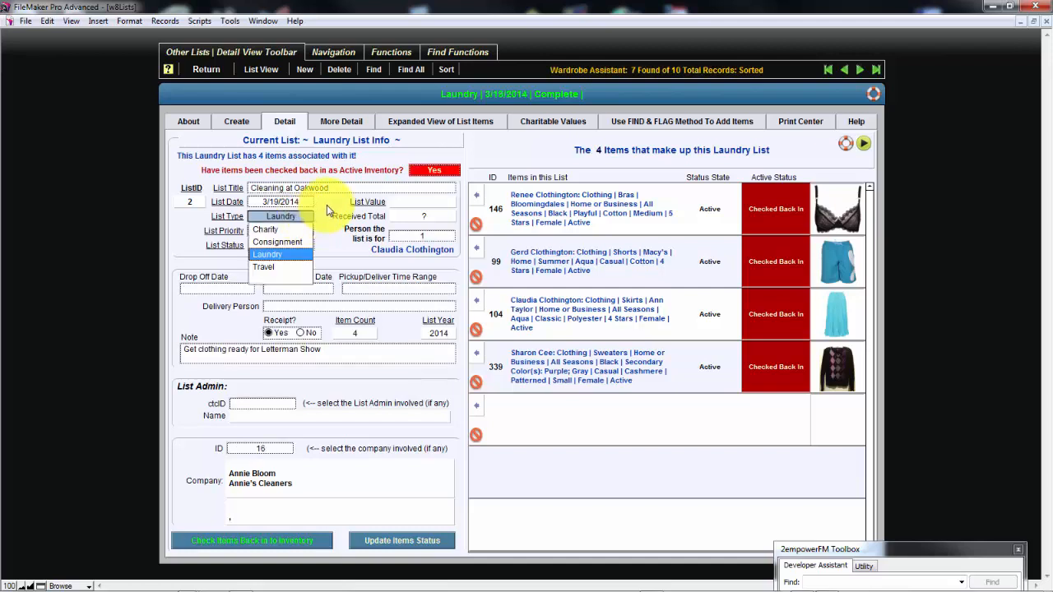
click(327, 205)
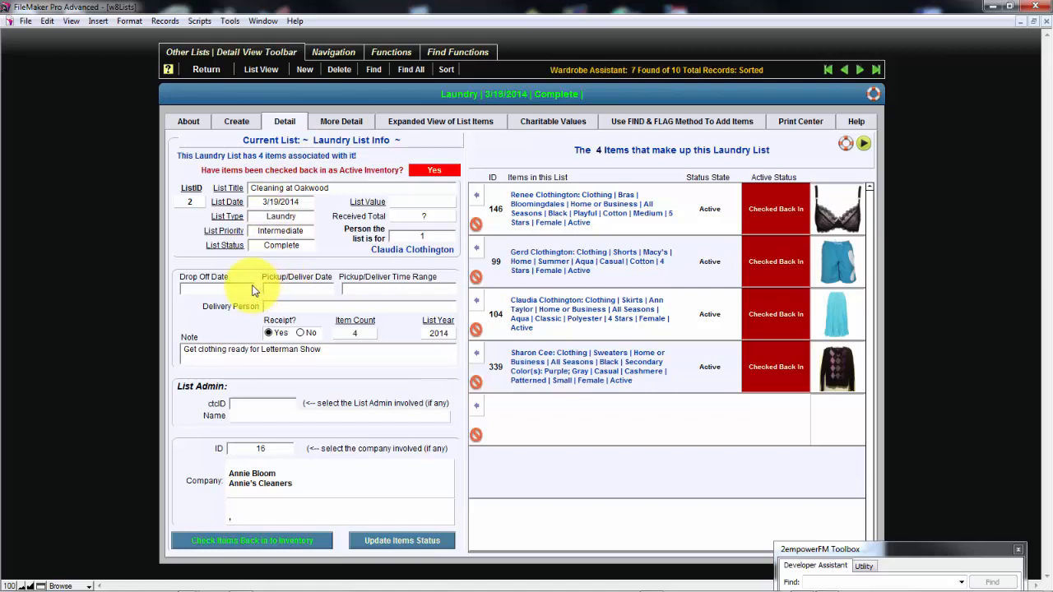
Look through the companies that can be assigned to the Laundry list, keeping the current company
click(277, 452)
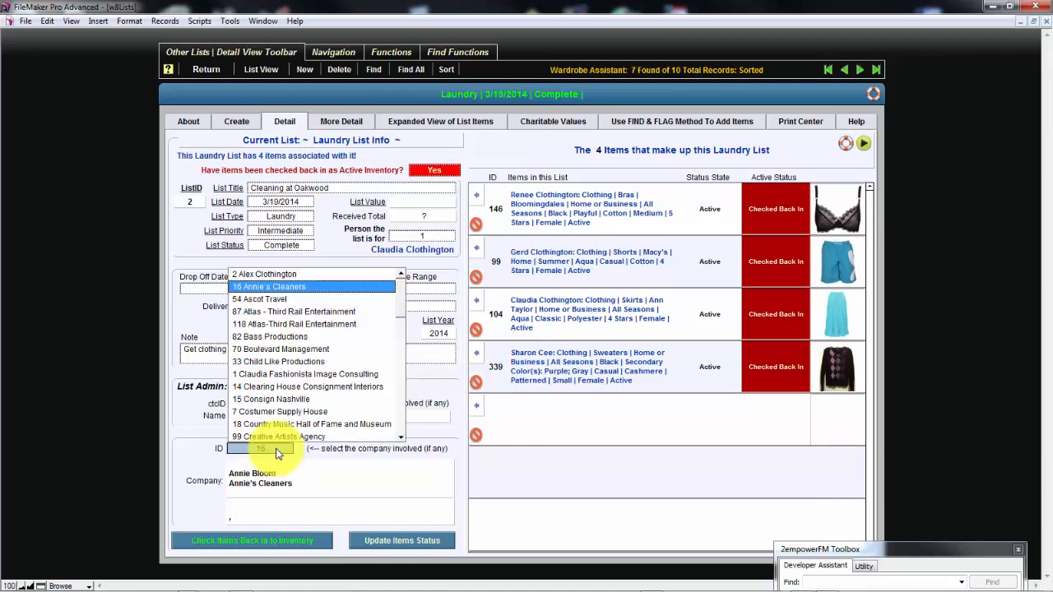
scroll(402, 406, down, 5)
click(402, 407)
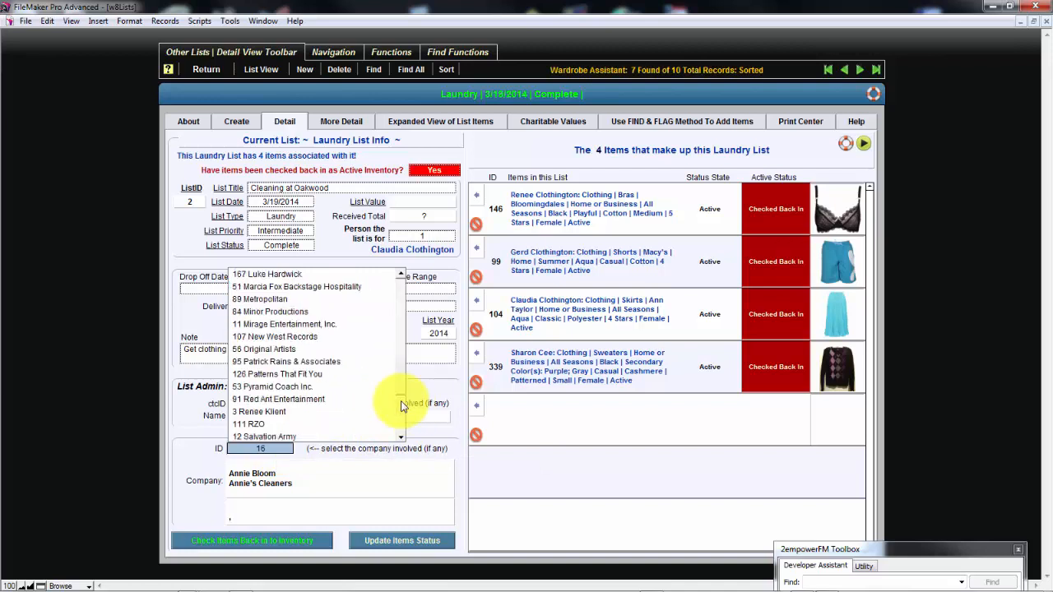
click(403, 406)
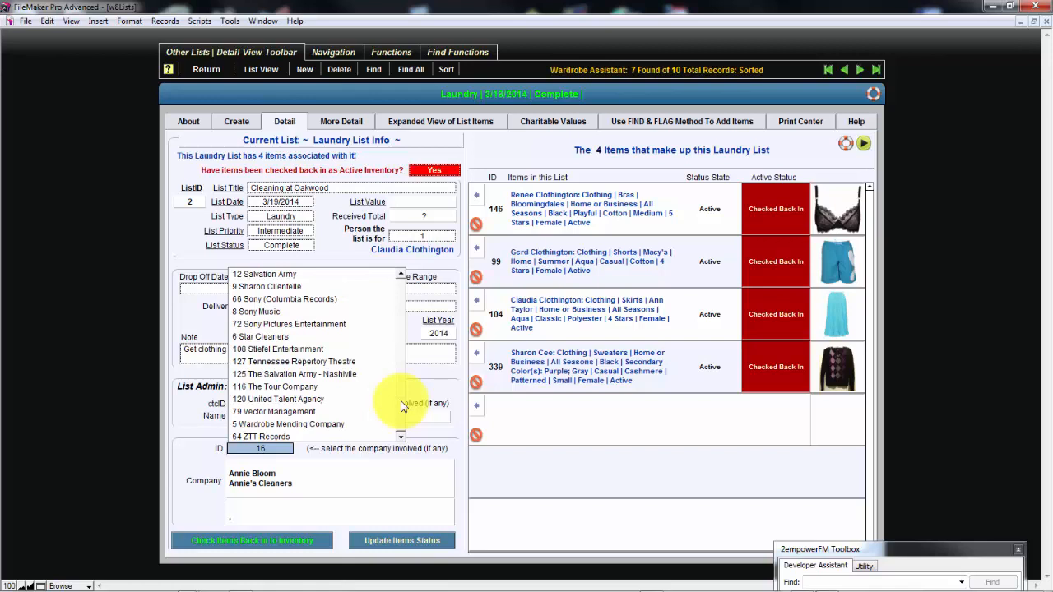
click(404, 359)
click(401, 296)
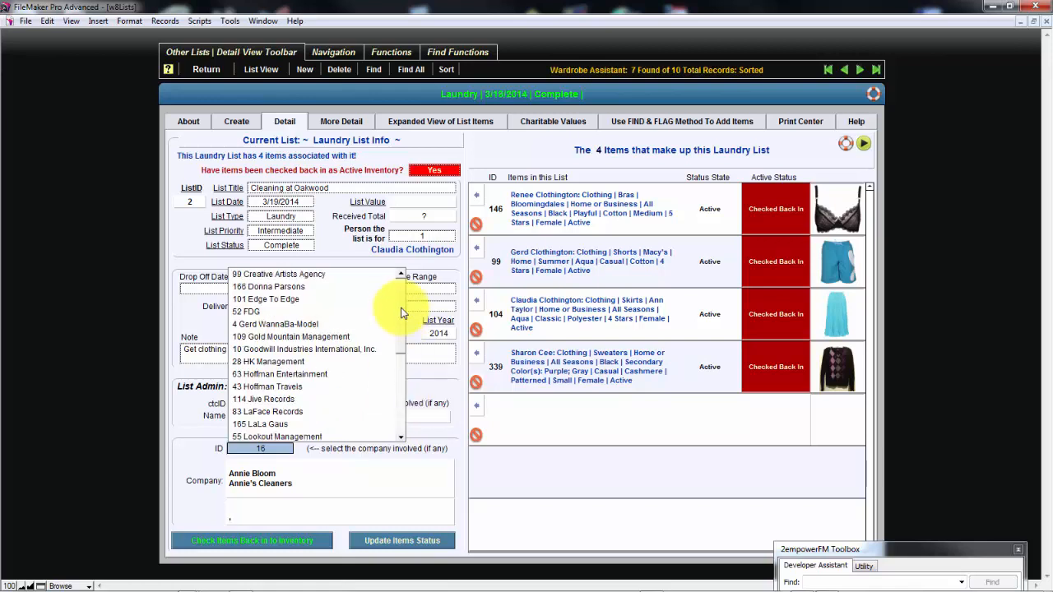
click(401, 296)
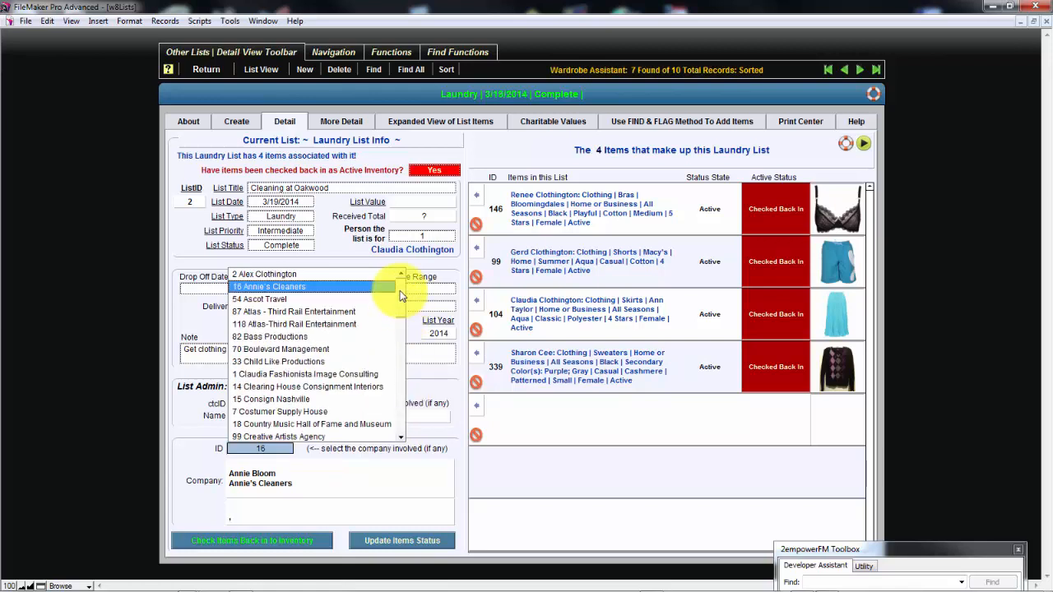
click(184, 318)
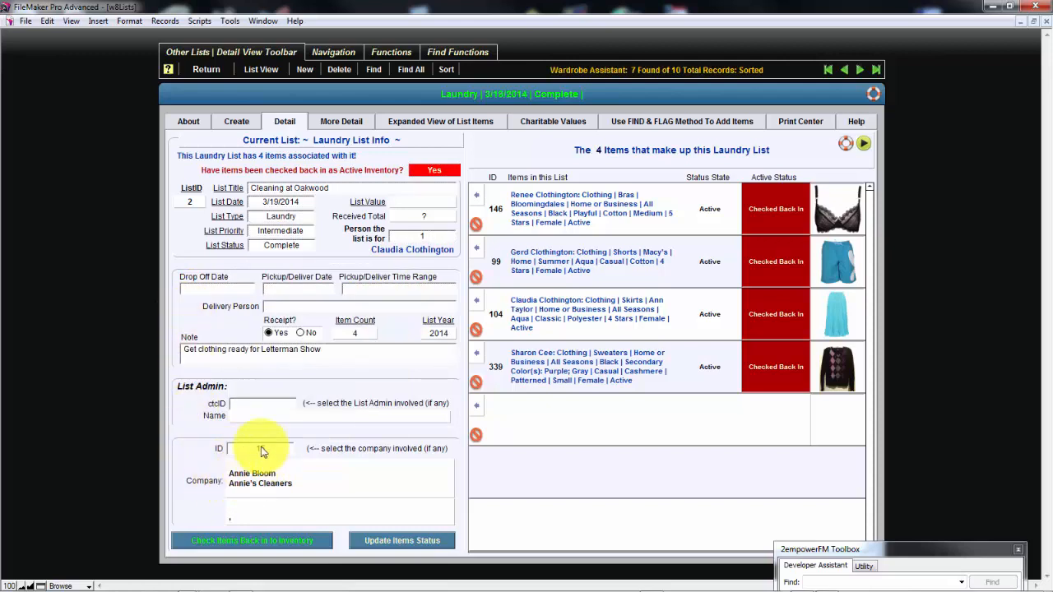
Look through the contacts selectable as the Laundry list's List Admin, leaving the field empty
click(258, 404)
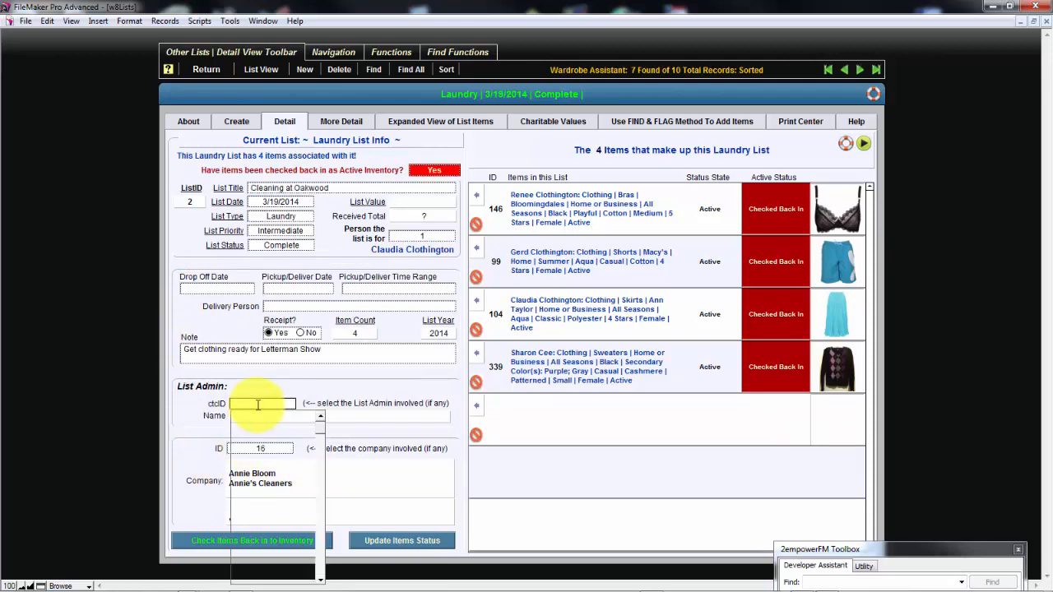
scroll(308, 465, down, 5)
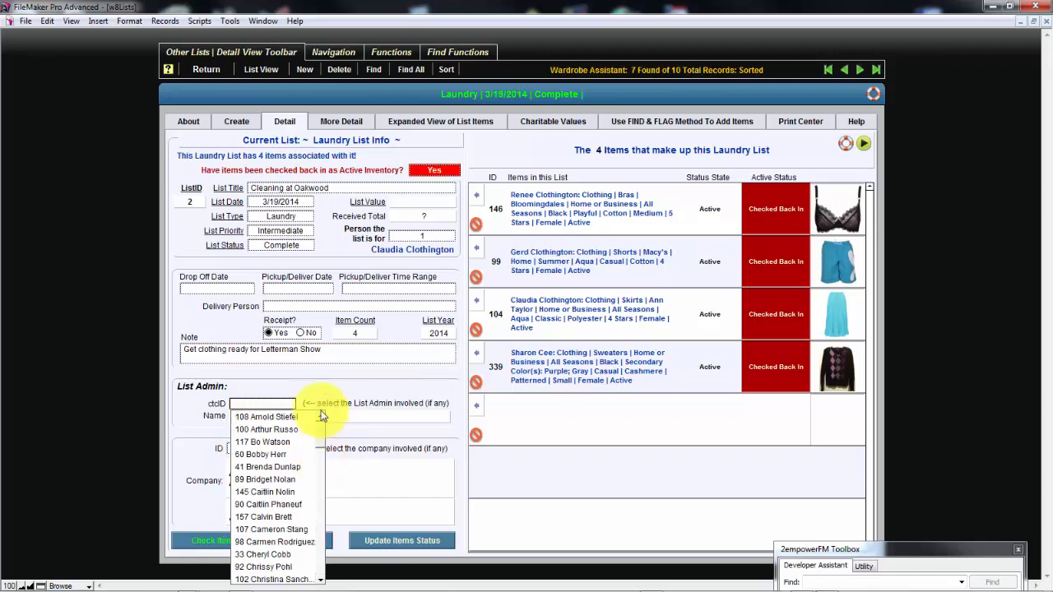
click(313, 396)
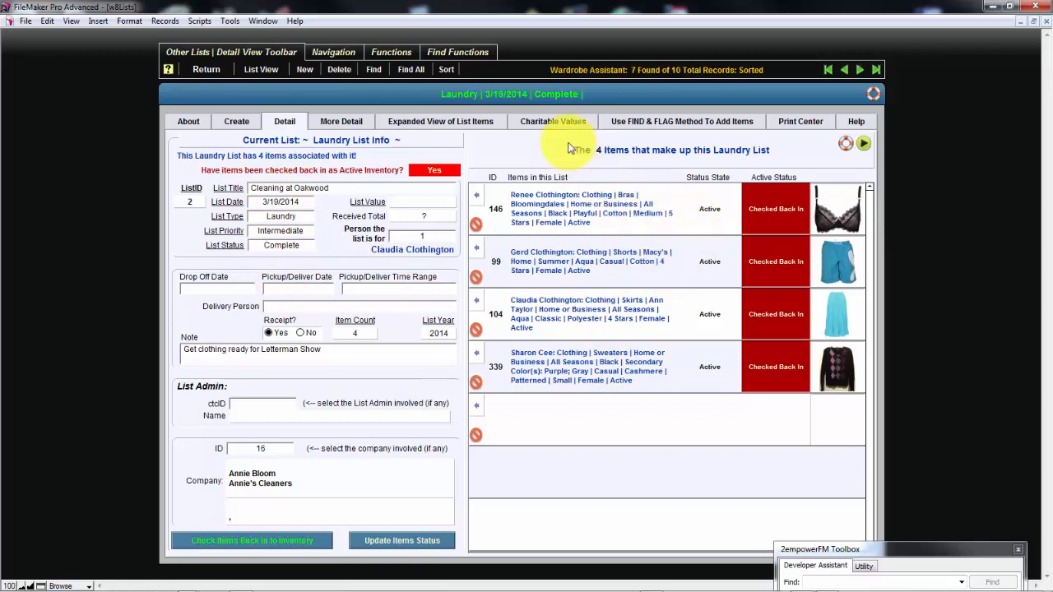
Browse the details of the Consignment, Travel and Charity lists, ending at the travel list titled "Take me to the River Lists"
key(ctrl+Down)
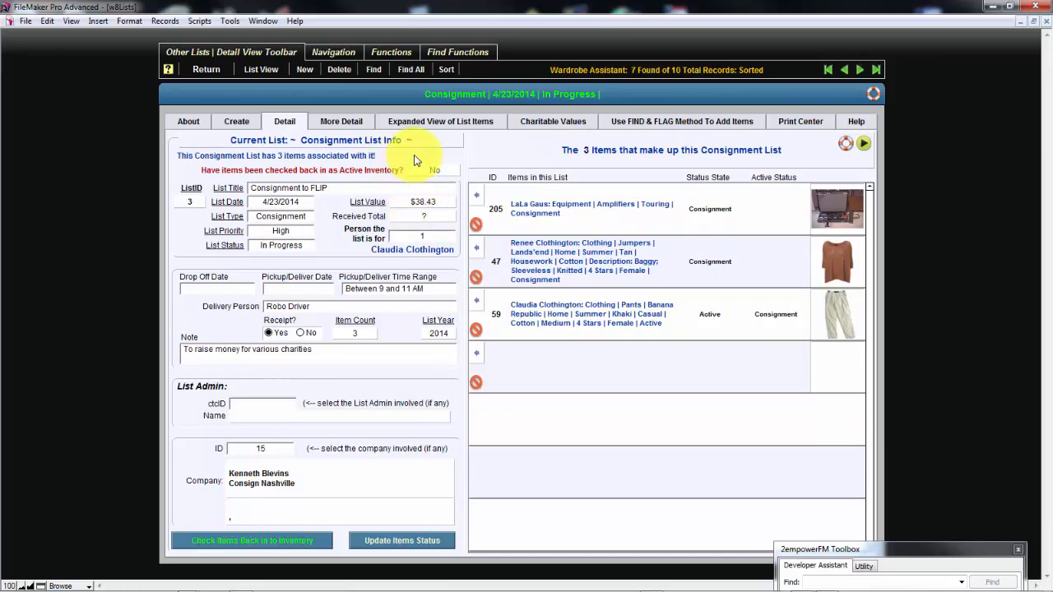
scroll(415, 161, down, 1)
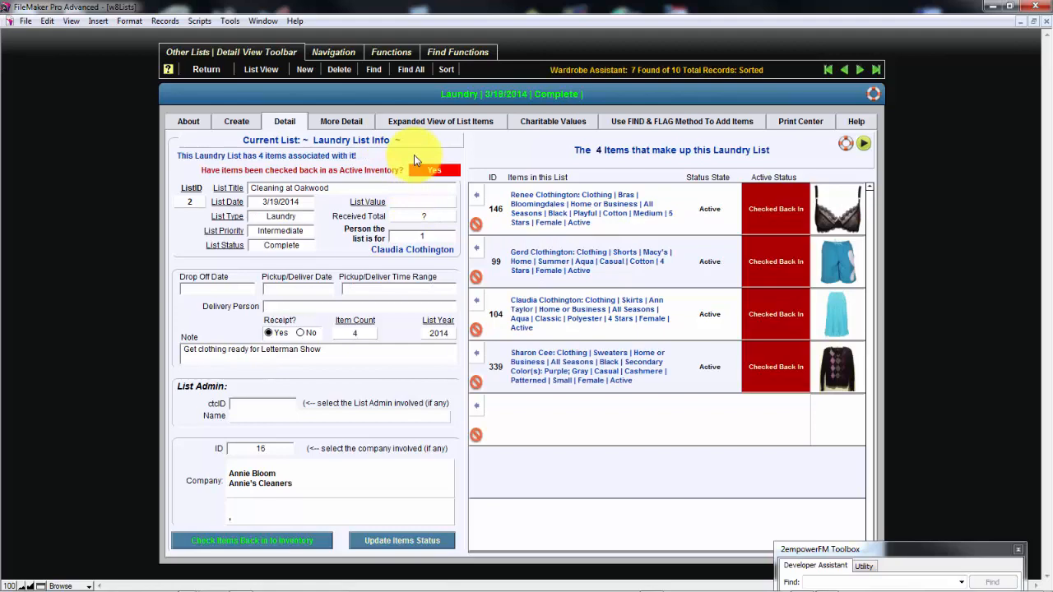
scroll(413, 158, up, 1)
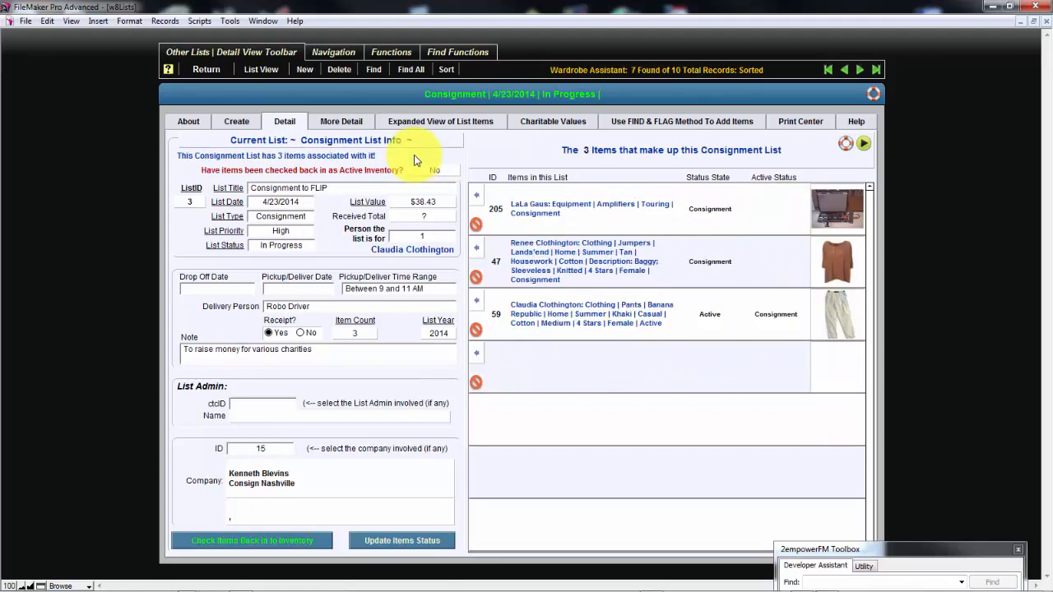
scroll(415, 160, up, 1)
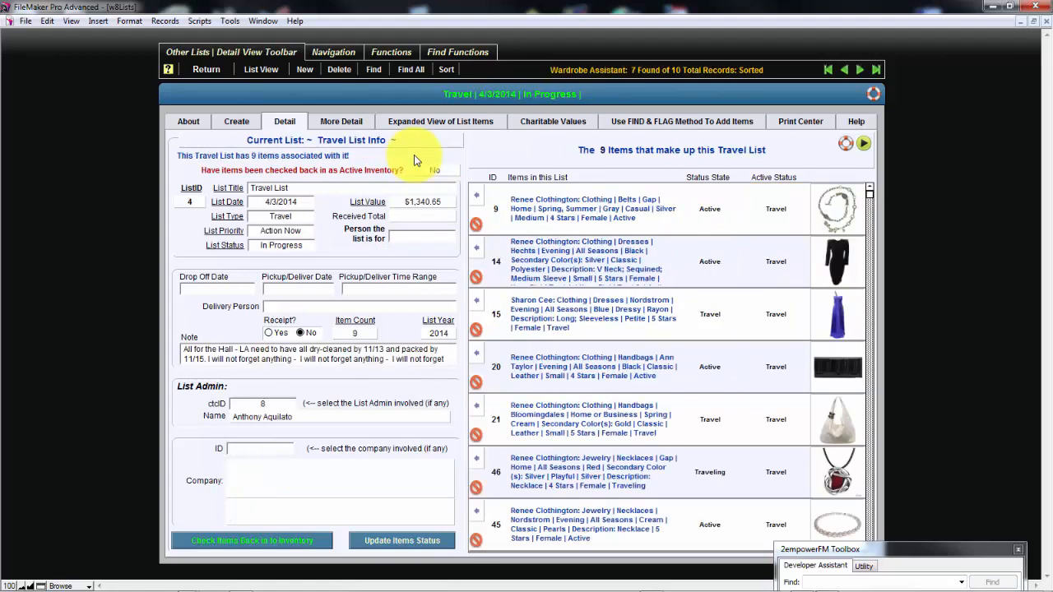
scroll(414, 160, up, 1)
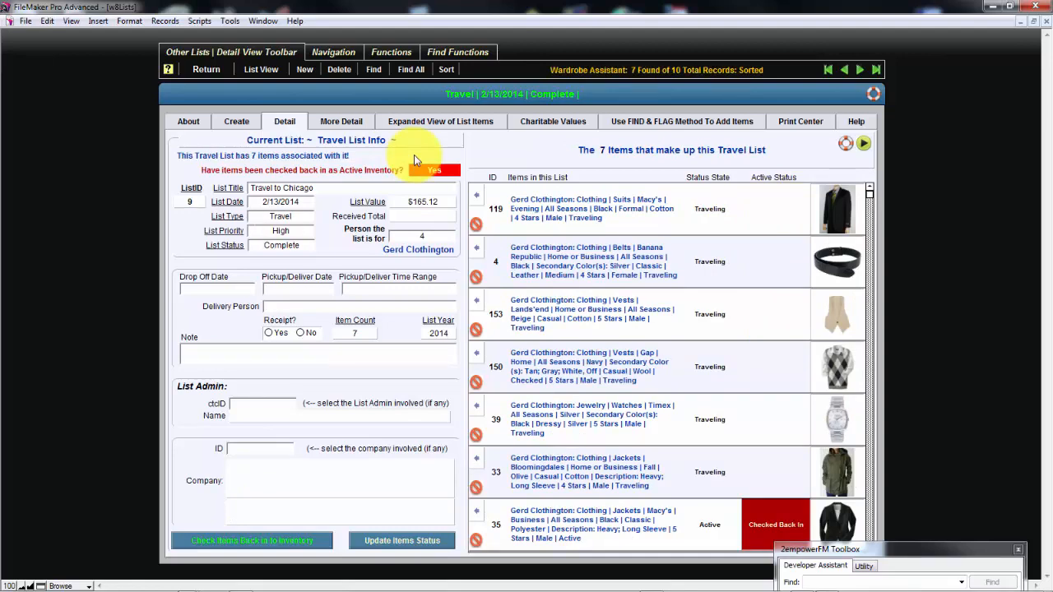
scroll(414, 155, up, 1)
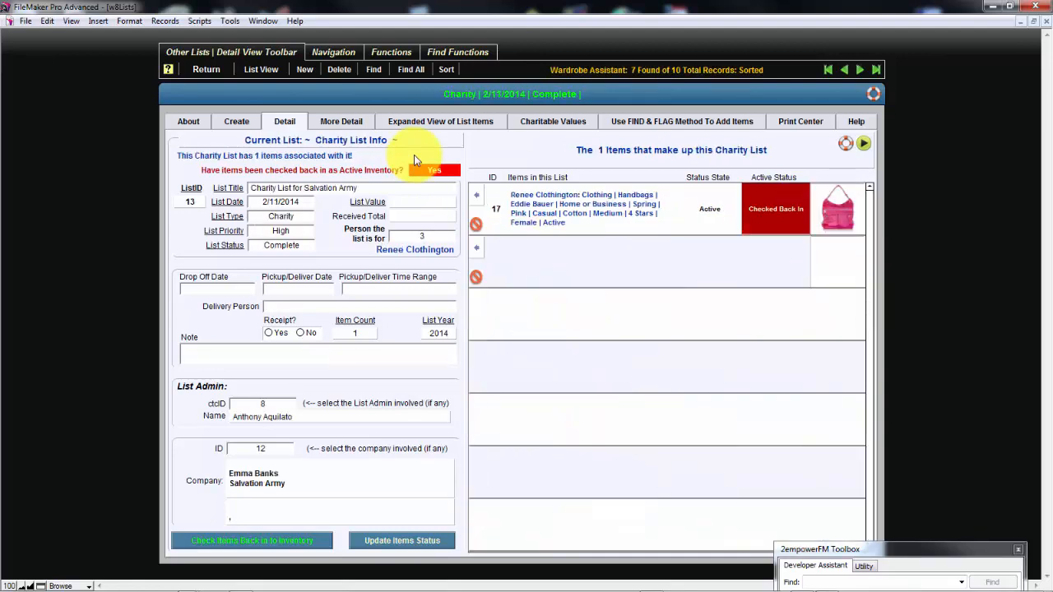
scroll(413, 155, up, 1)
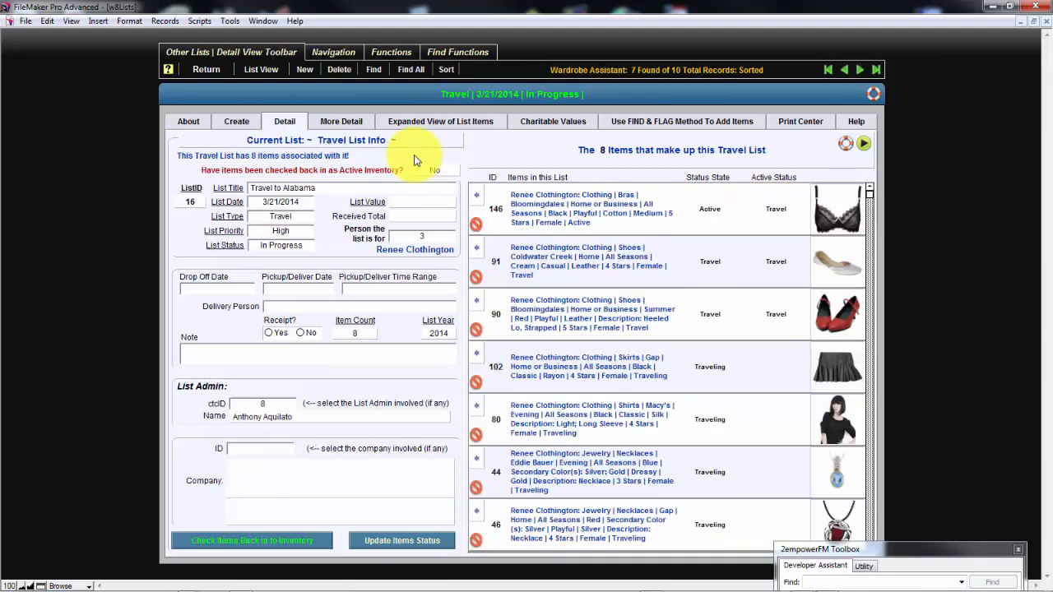
scroll(414, 155, up, 1)
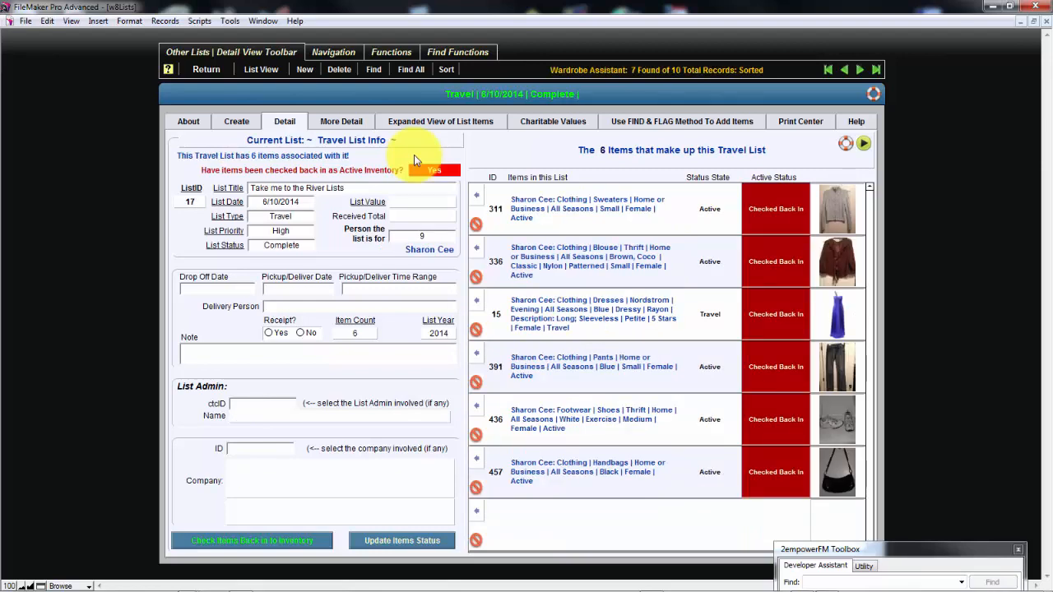
Browse the details of the Salvation Army charity list and the "Travel to Chicago" list, ending at "Take me to the River Lists"
scroll(413, 154, down, 1)
scroll(414, 159, down, 1)
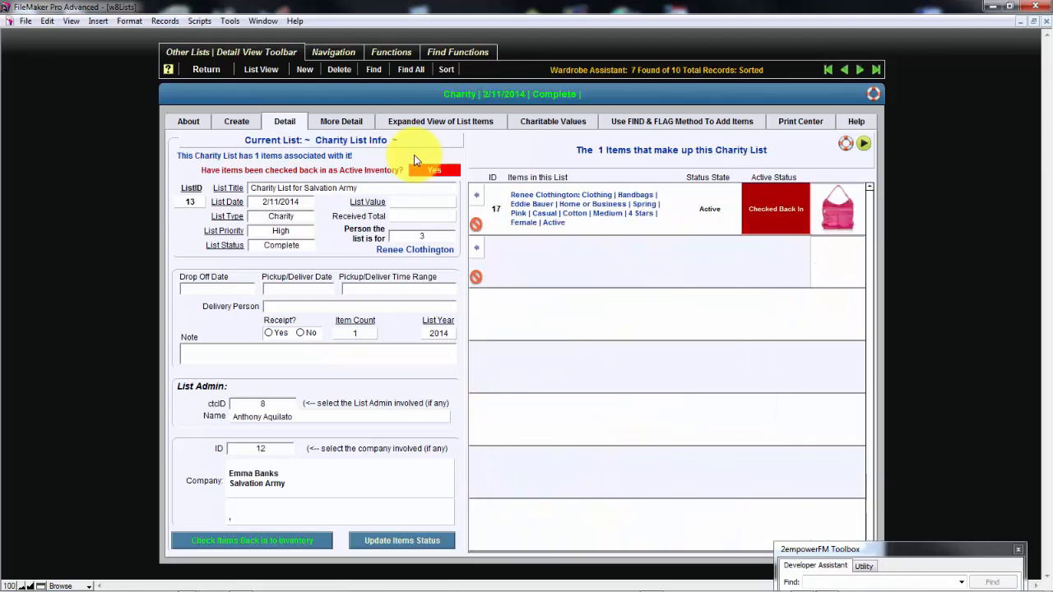
scroll(414, 154, down, 1)
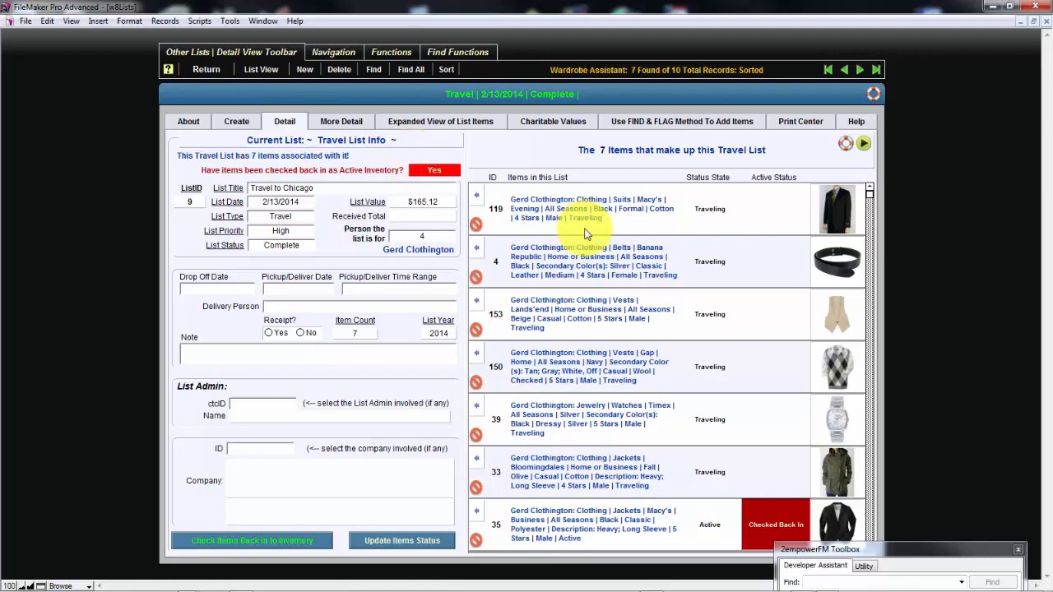
scroll(470, 147, up, 1)
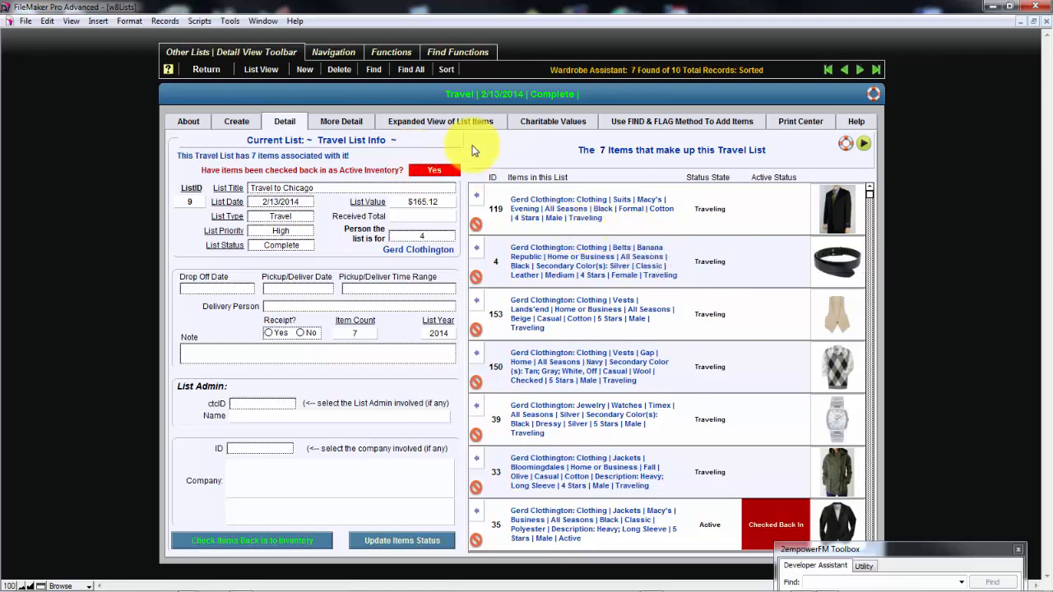
scroll(473, 149, down, 2)
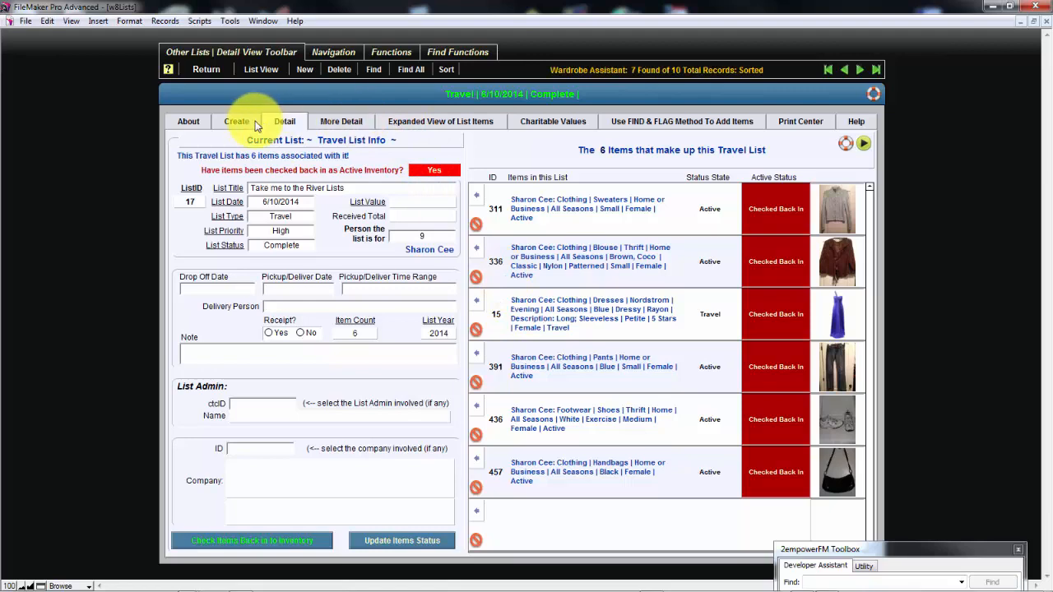
Compare the travel list's additional details, the Find & Flag method and the Filter and Select method for adding items
click(339, 122)
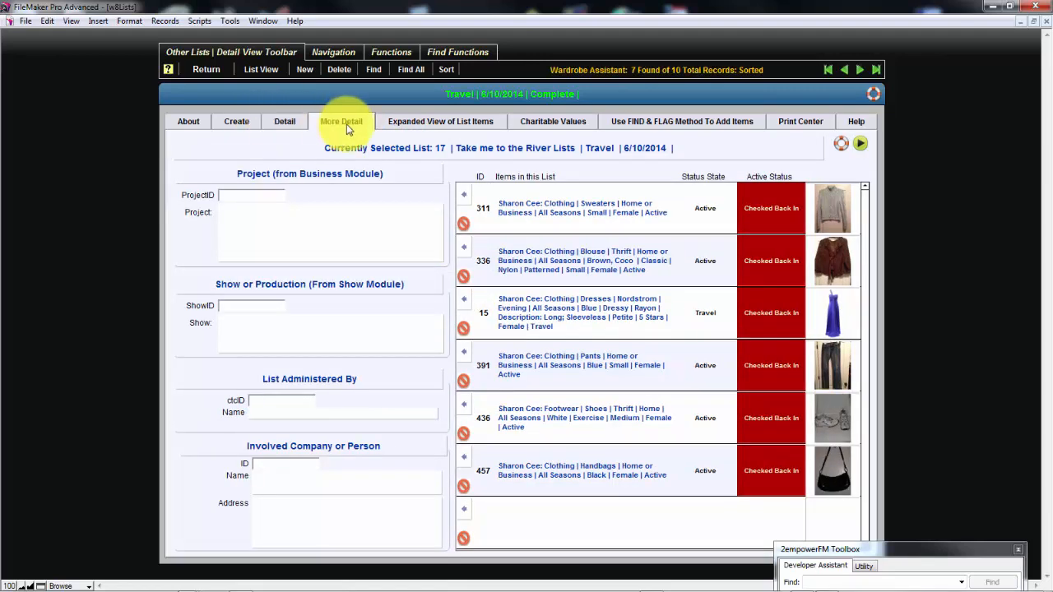
click(640, 122)
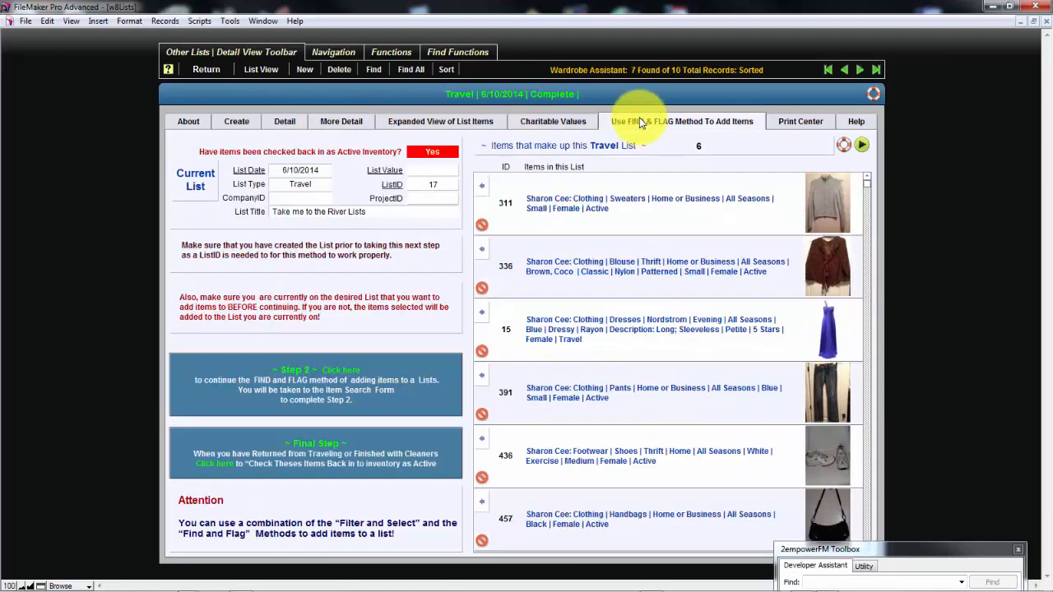
click(284, 123)
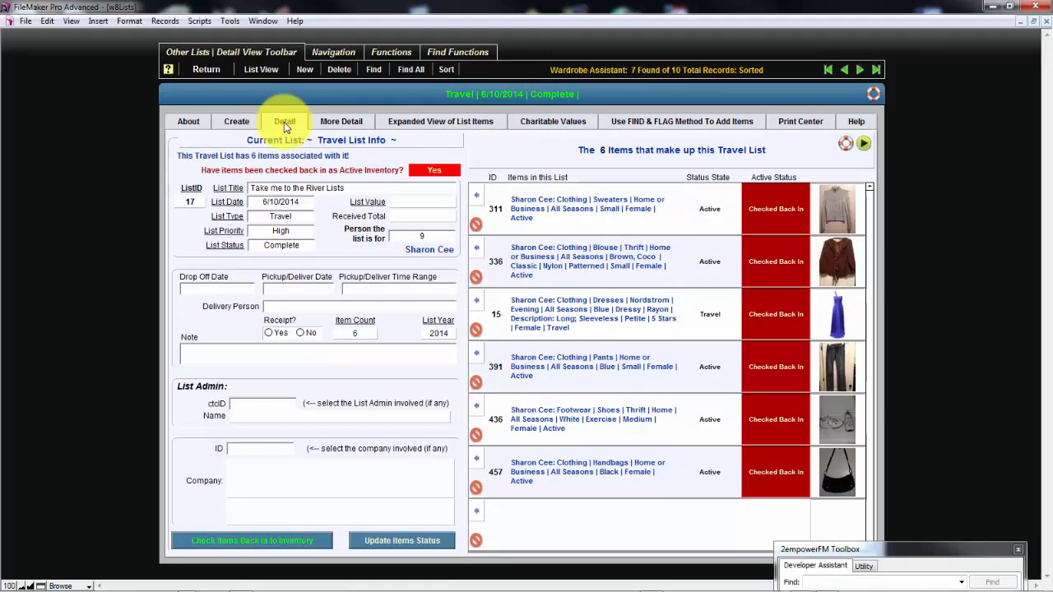
click(239, 124)
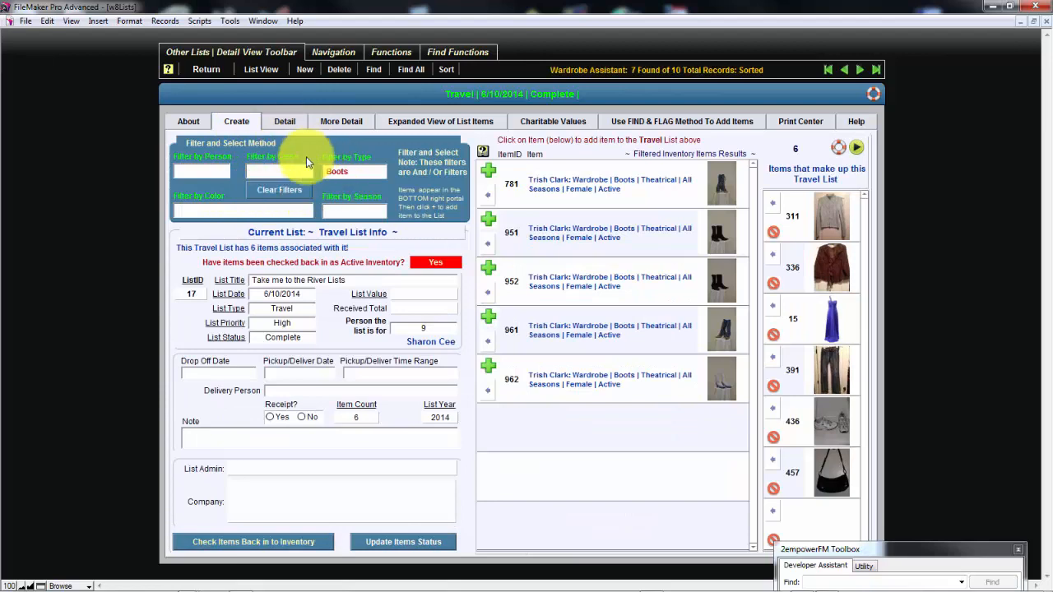
click(623, 122)
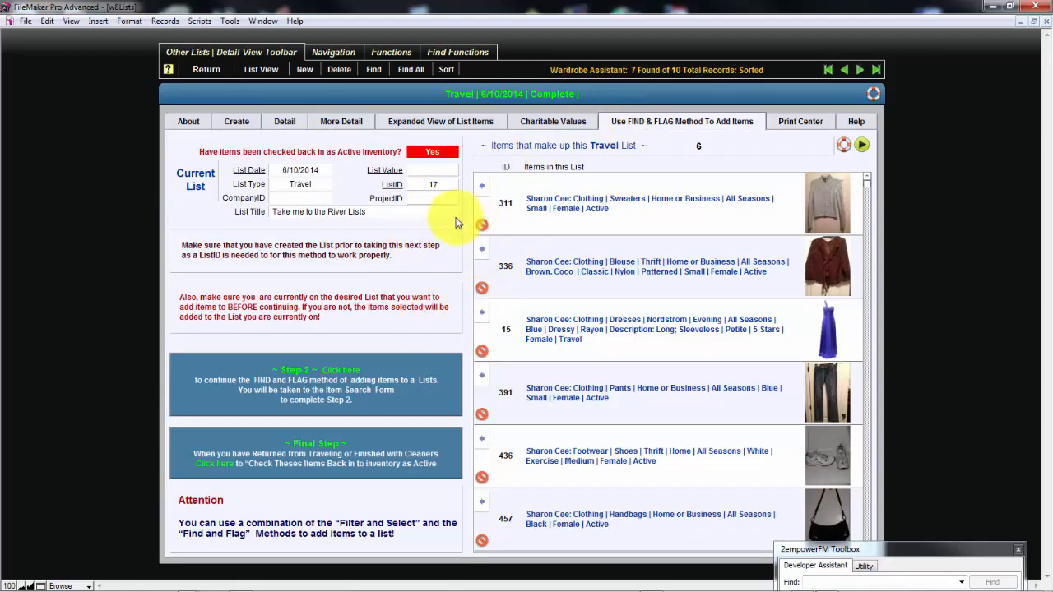
click(237, 122)
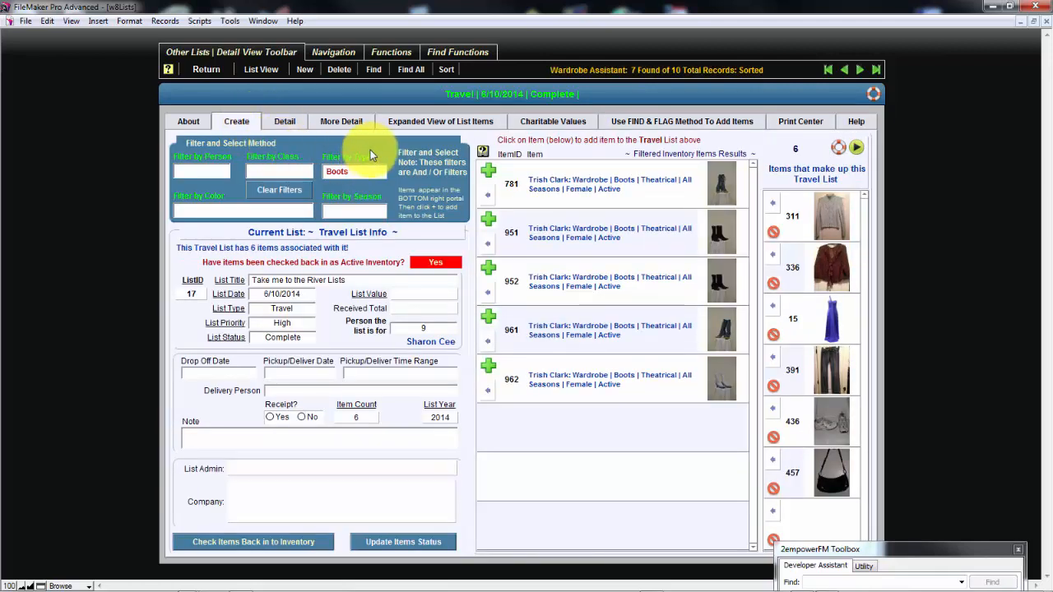
Clear the inventory item filters and create a new list record
click(306, 196)
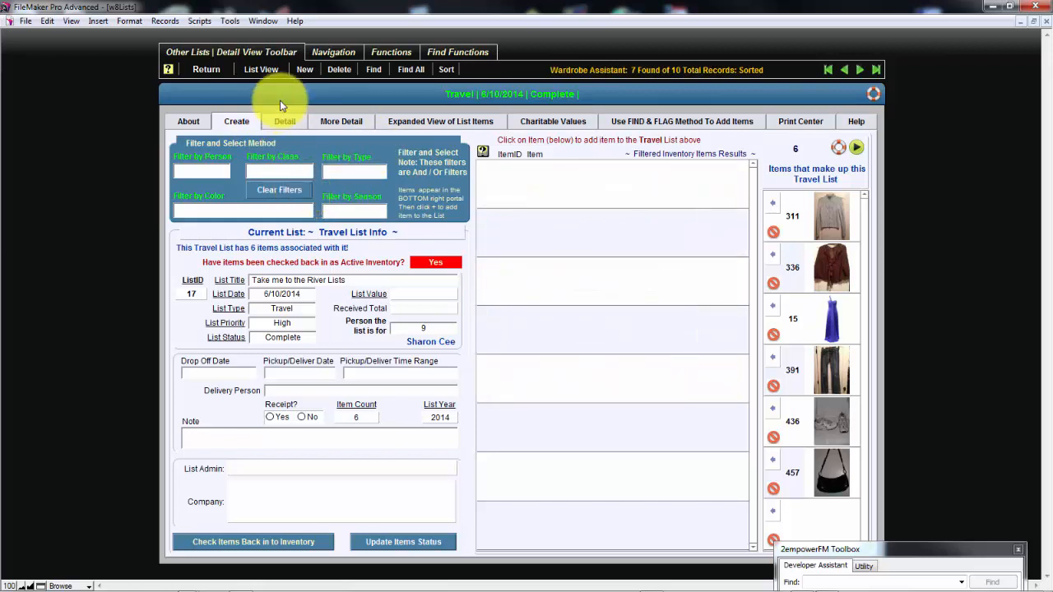
click(304, 69)
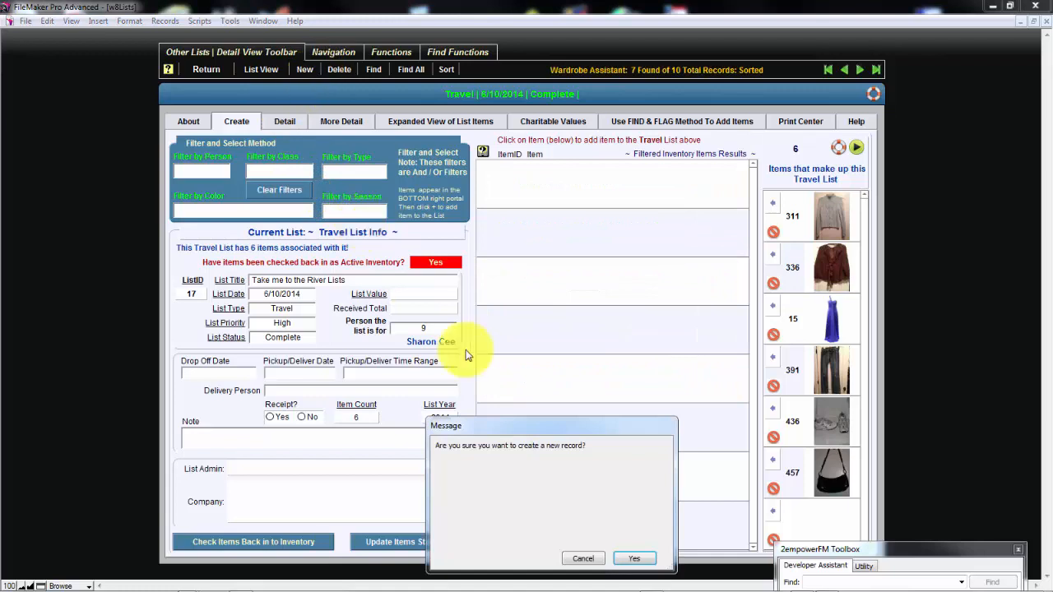
click(642, 561)
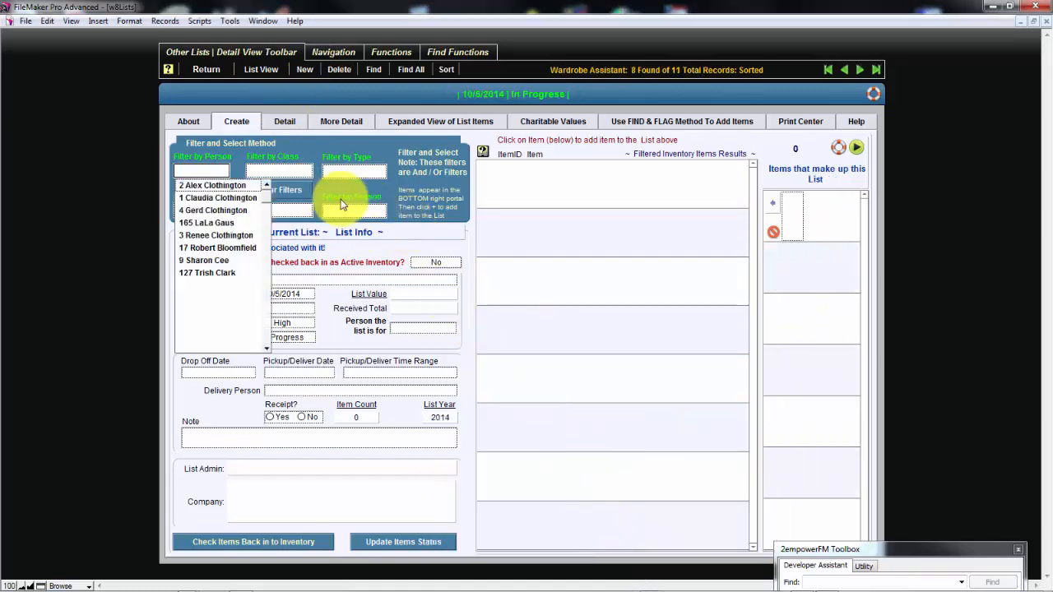
Set the new list's type to Laundry and enter "my laundry list" as its title
click(305, 172)
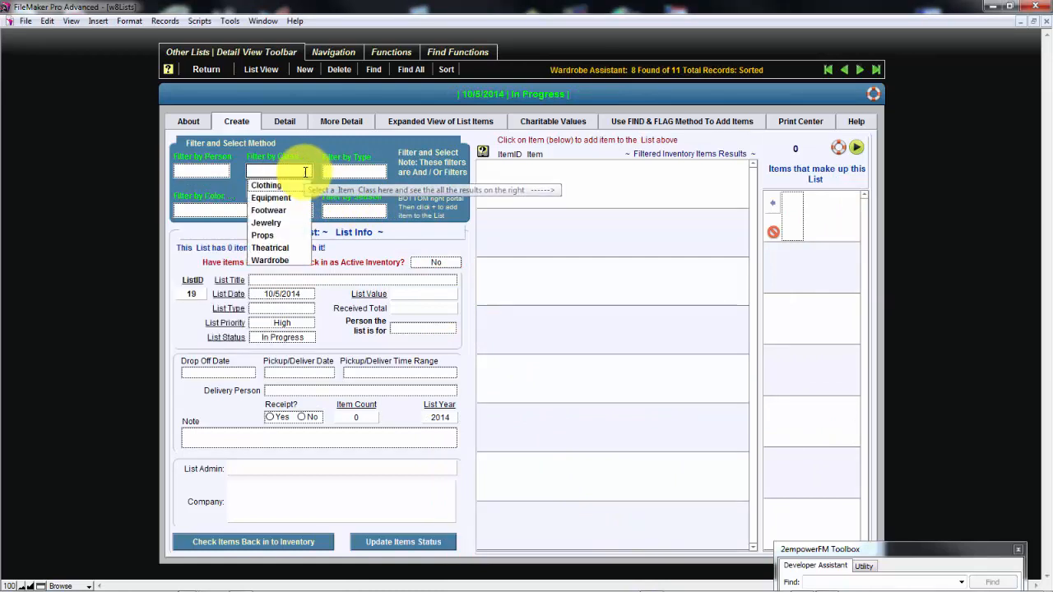
click(354, 159)
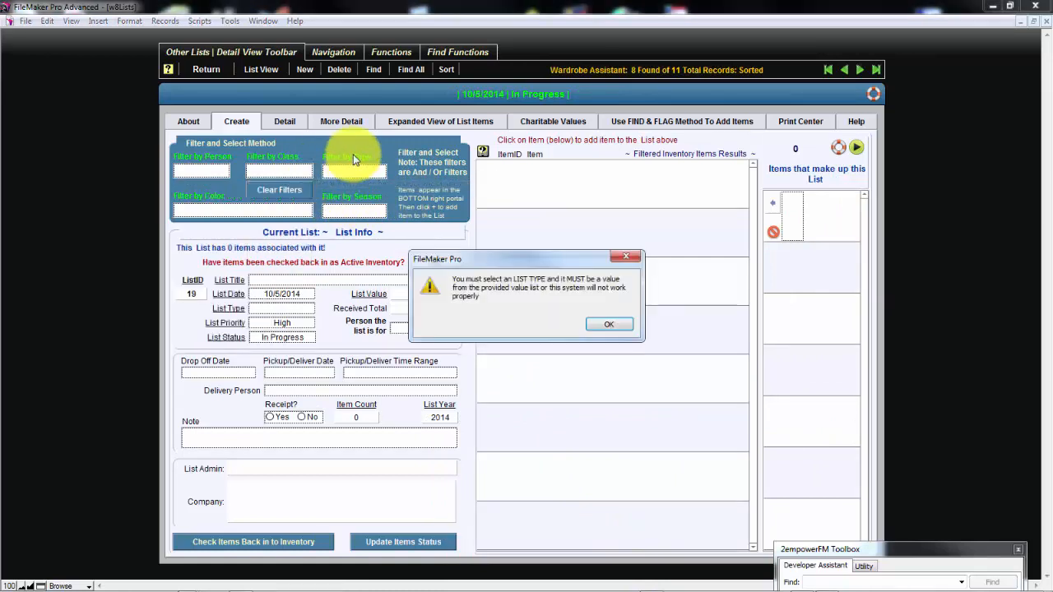
click(609, 326)
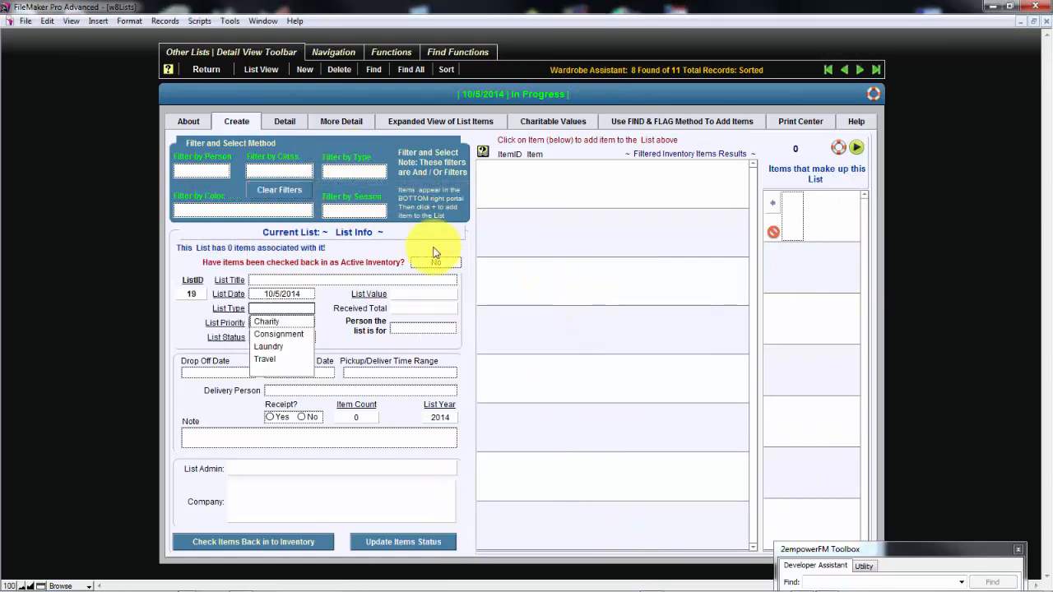
click(274, 346)
click(313, 264)
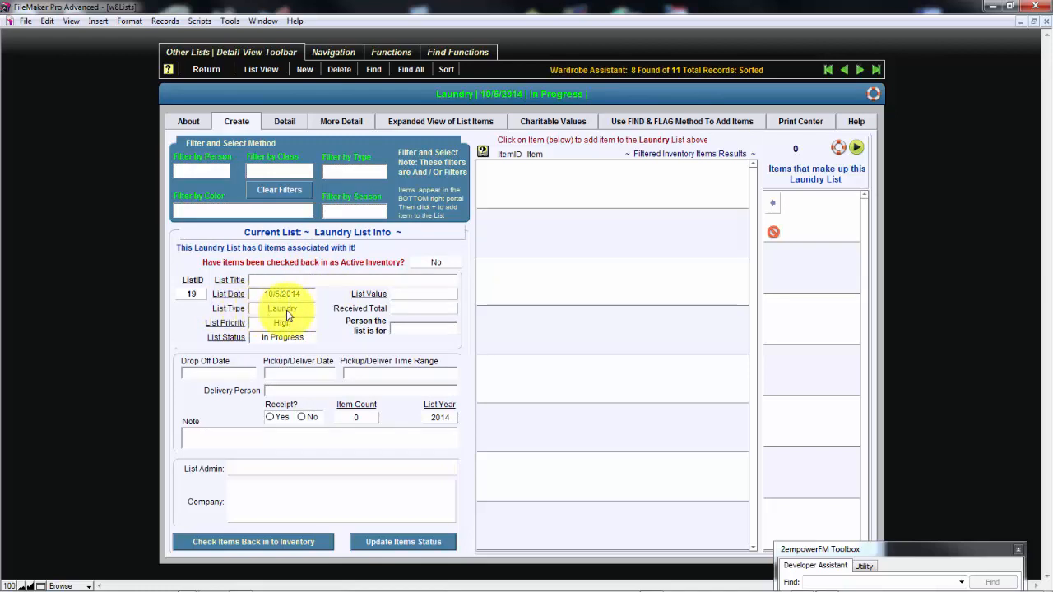
click(274, 281)
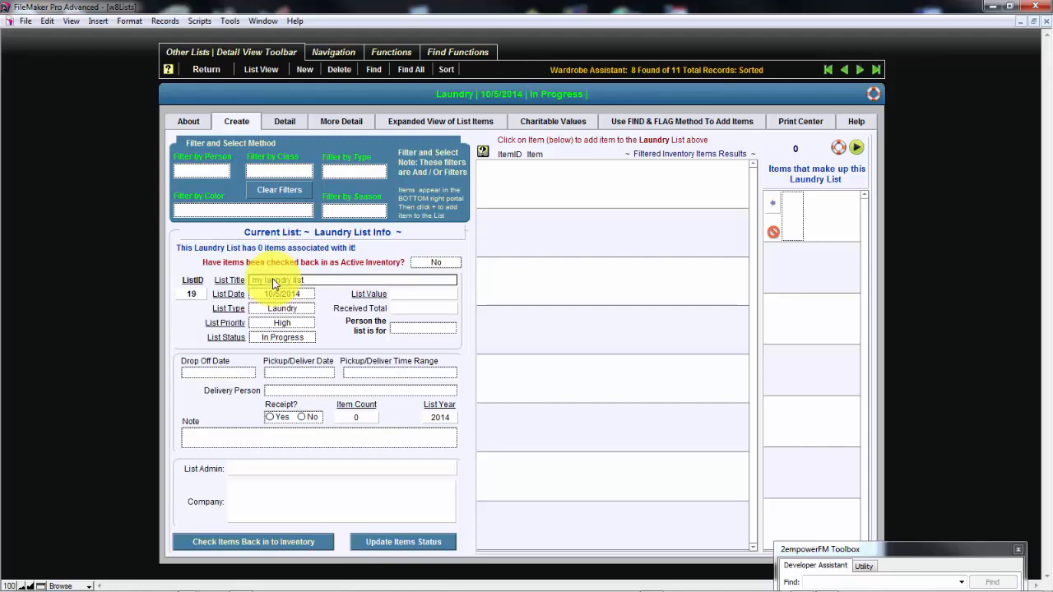
click(319, 269)
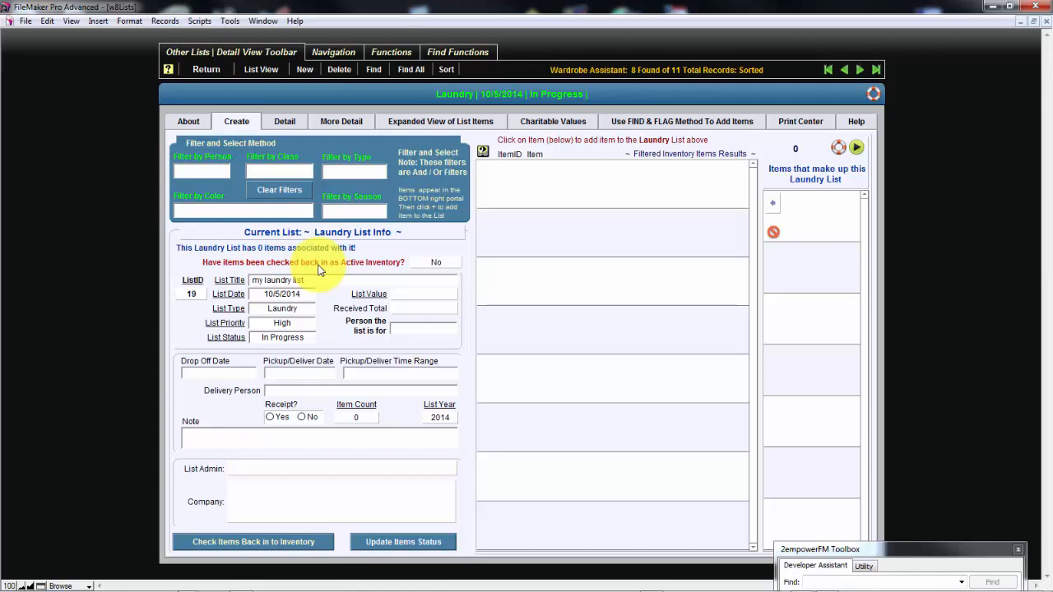
Review the Item Status help topic on how list types affect status values, and return to the list creation view
click(197, 122)
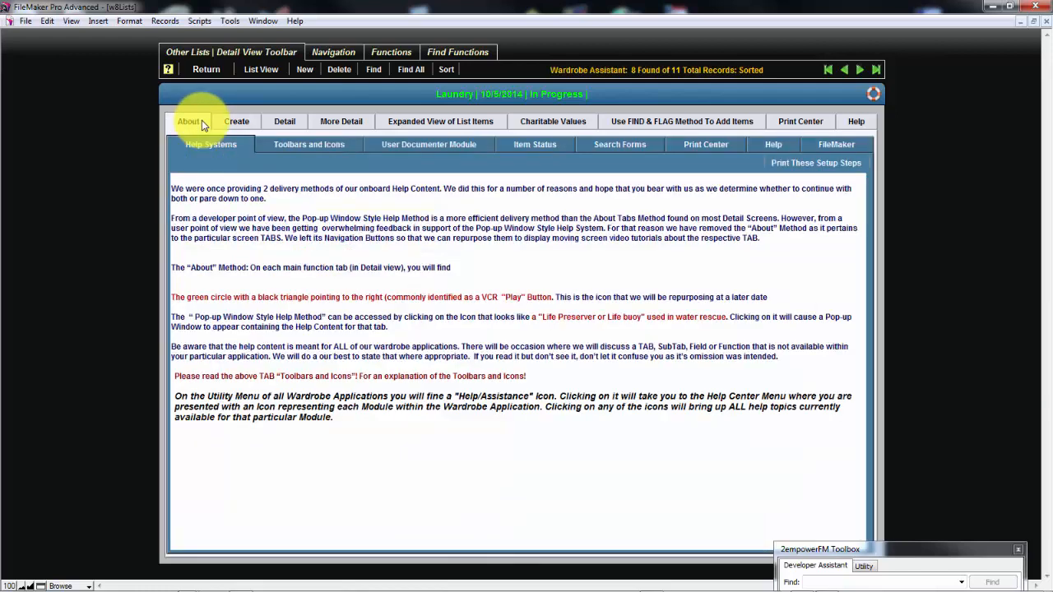
click(530, 146)
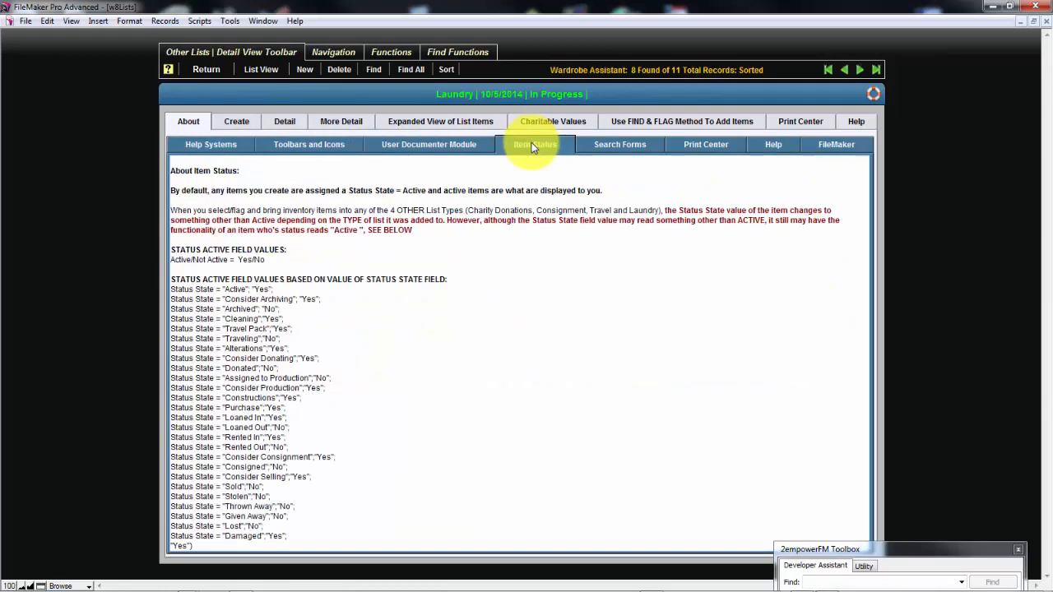
click(234, 122)
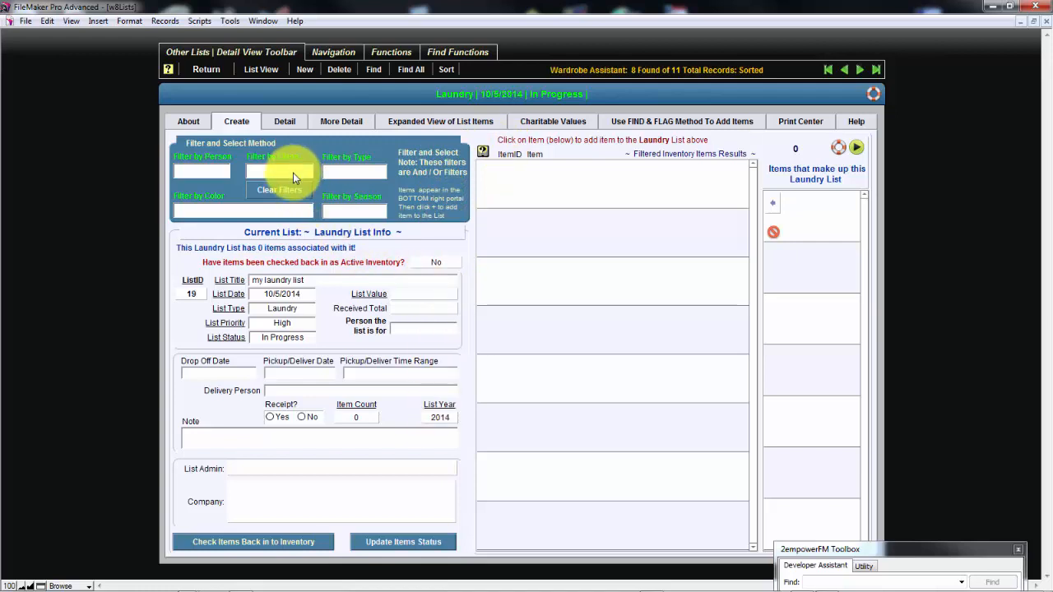
Filter the inventory by type Blouse and add items 346, 336 and 340 to the laundry list
click(362, 174)
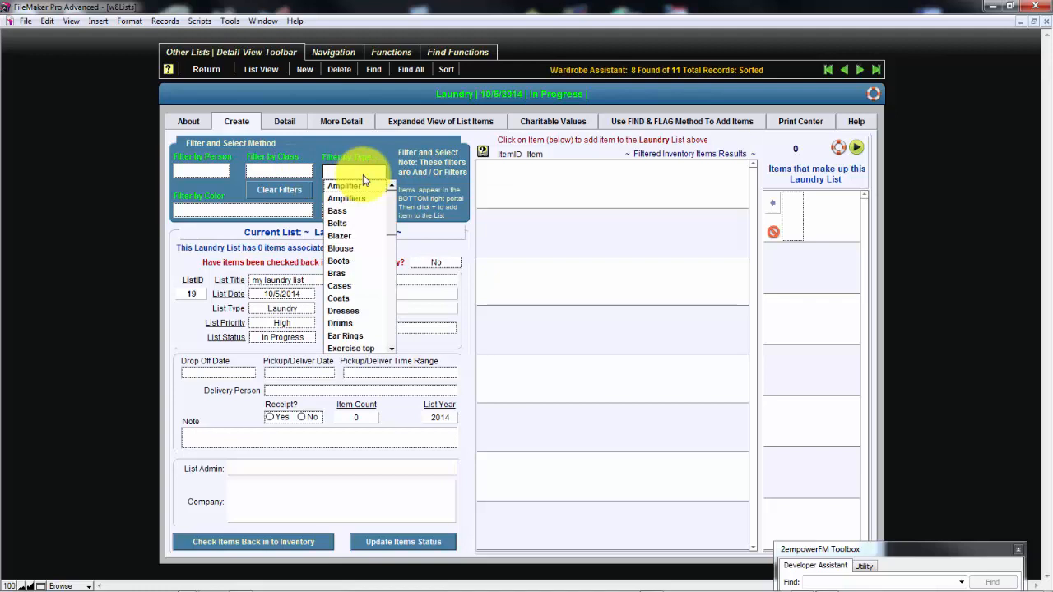
click(367, 248)
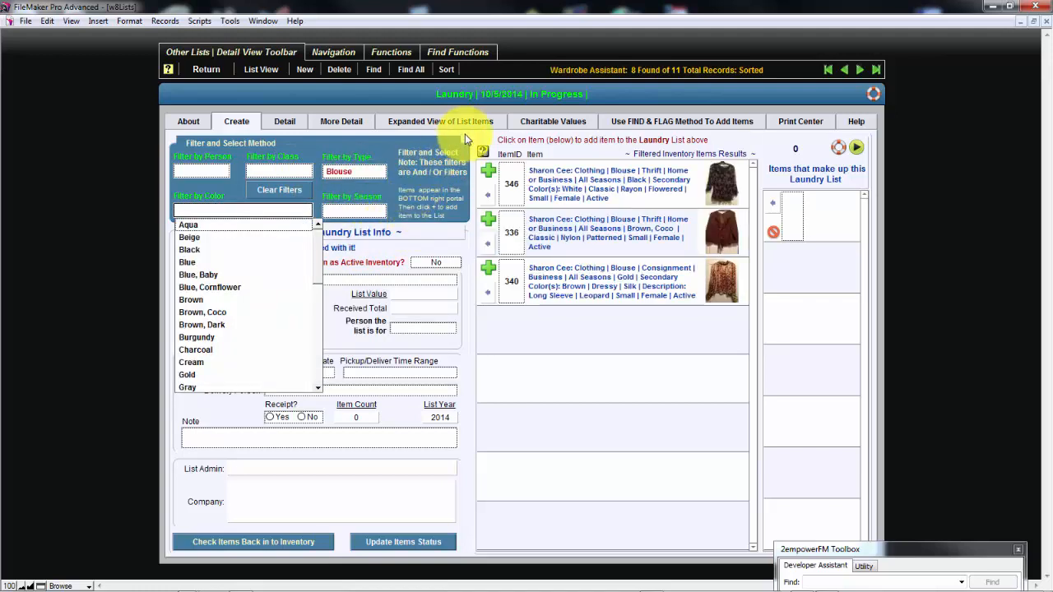
click(389, 150)
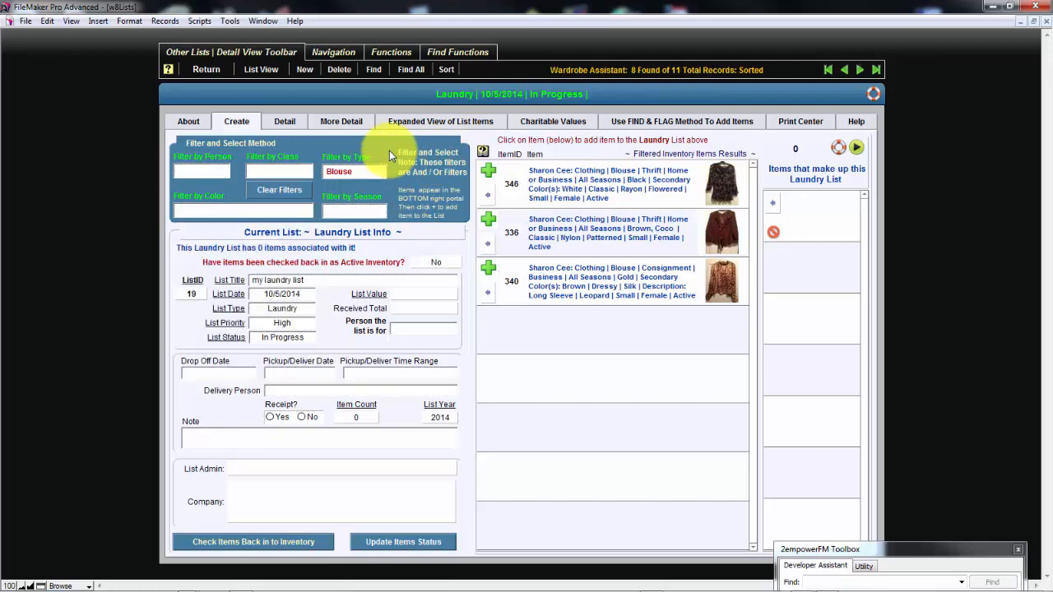
click(489, 175)
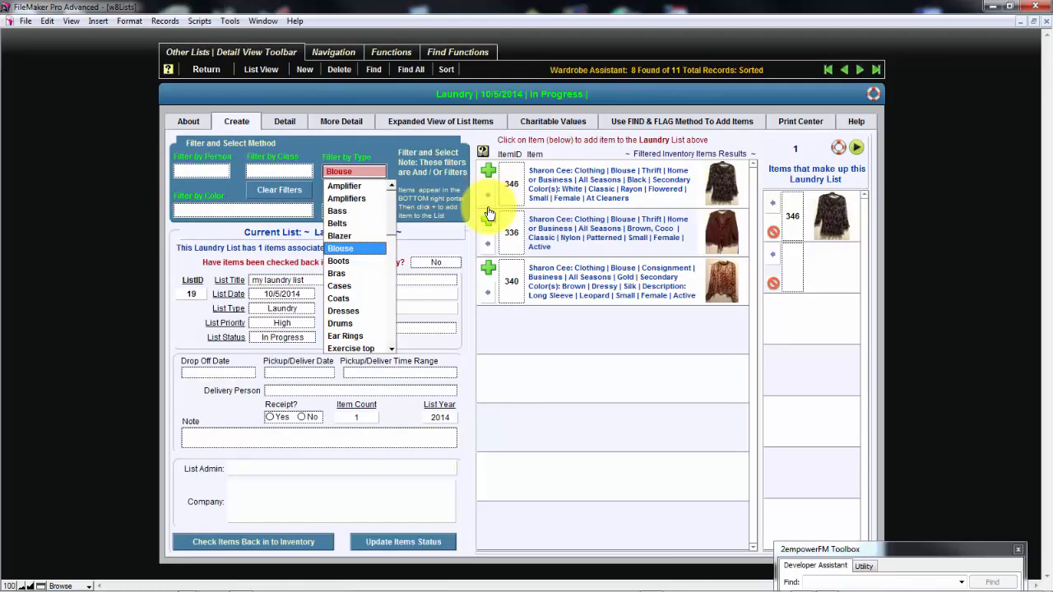
click(489, 219)
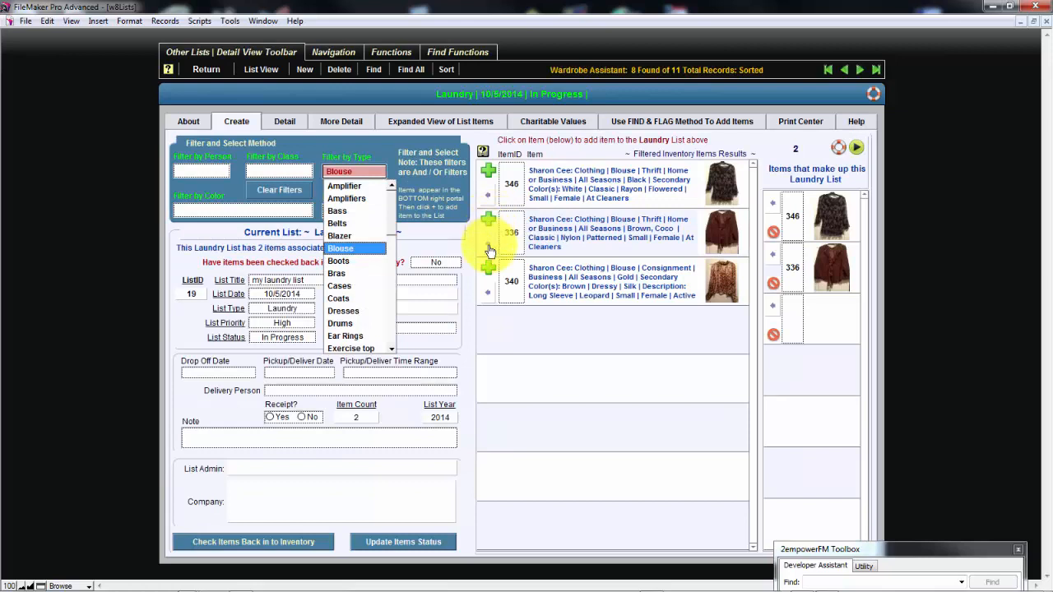
click(488, 267)
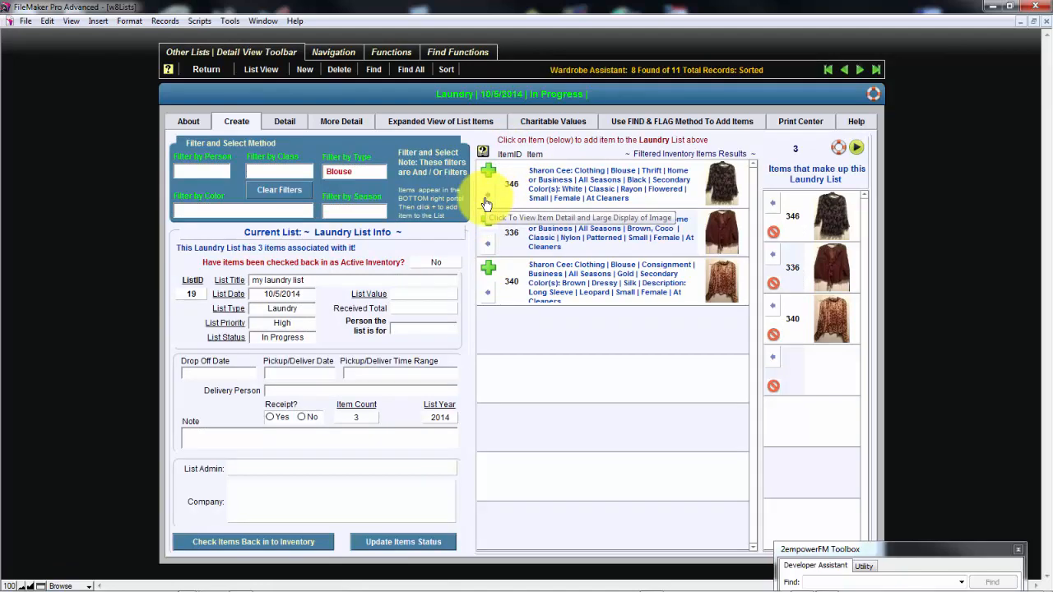
View the item details and enlarged images of blouses 346, 336 and 340, closing each detail window
click(486, 204)
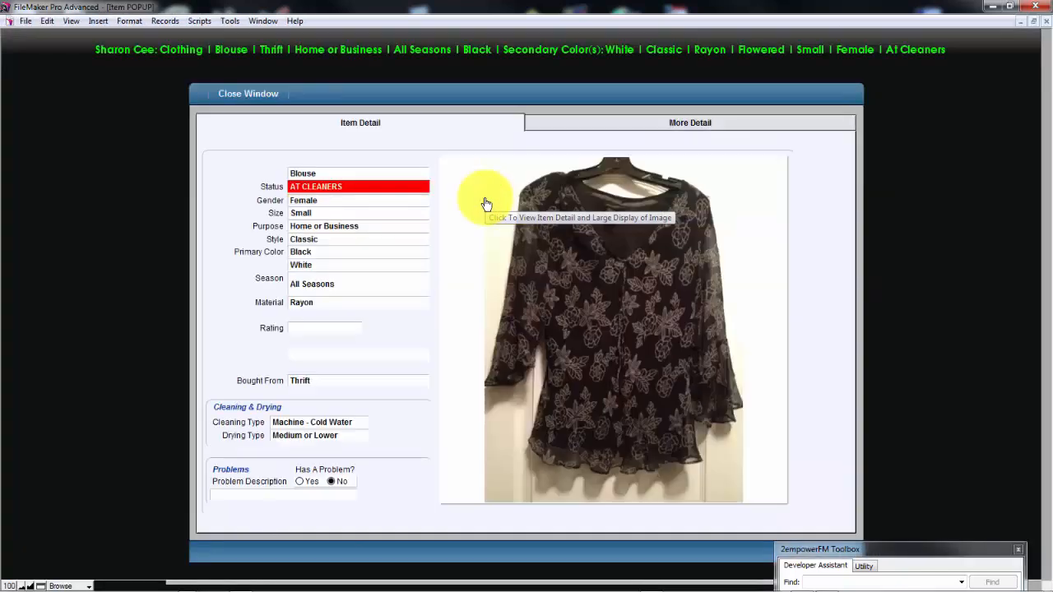
click(251, 95)
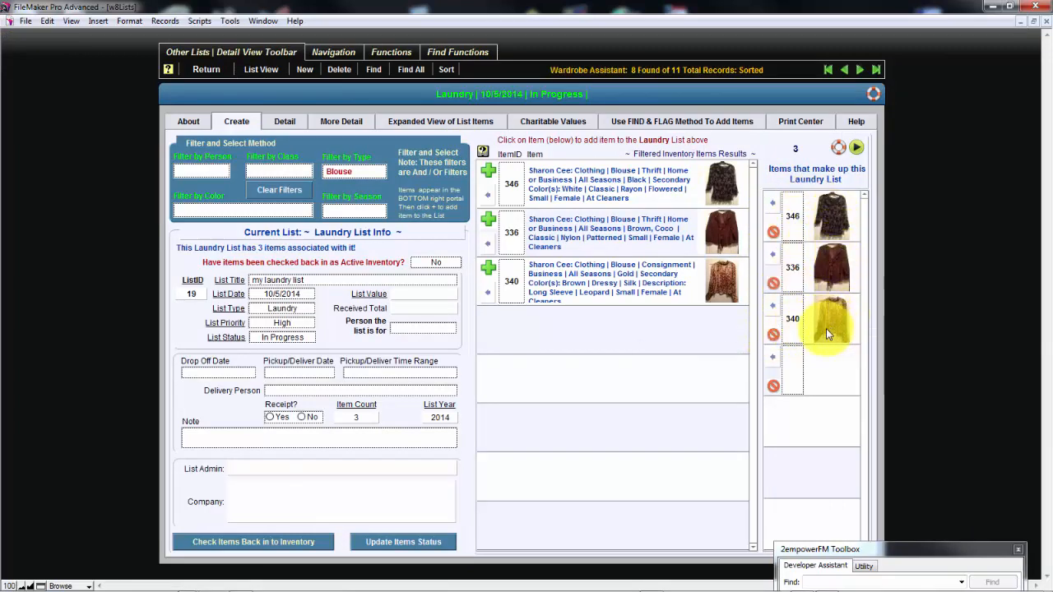
click(774, 261)
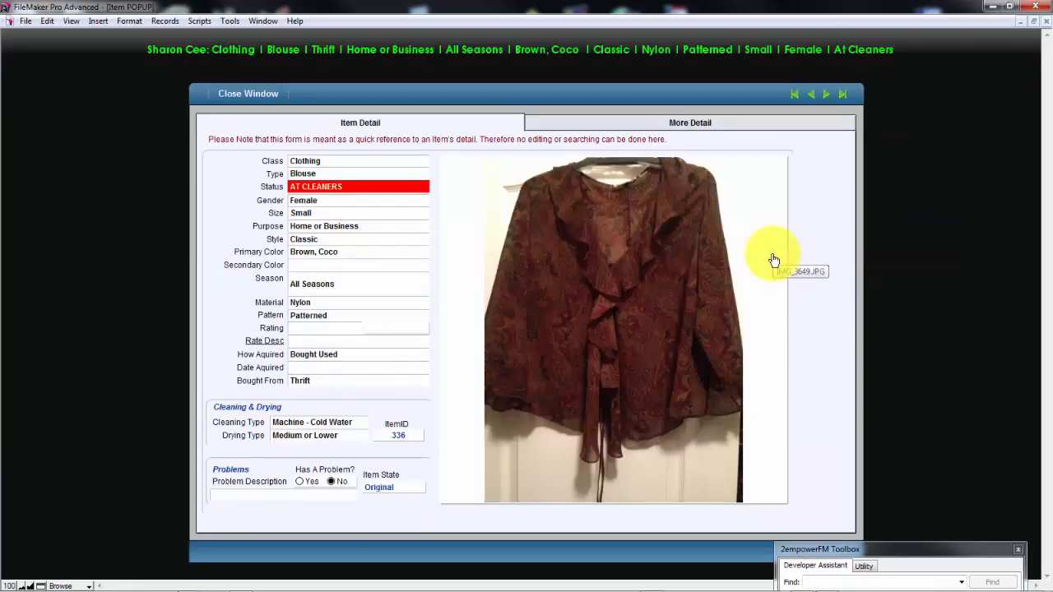
click(248, 93)
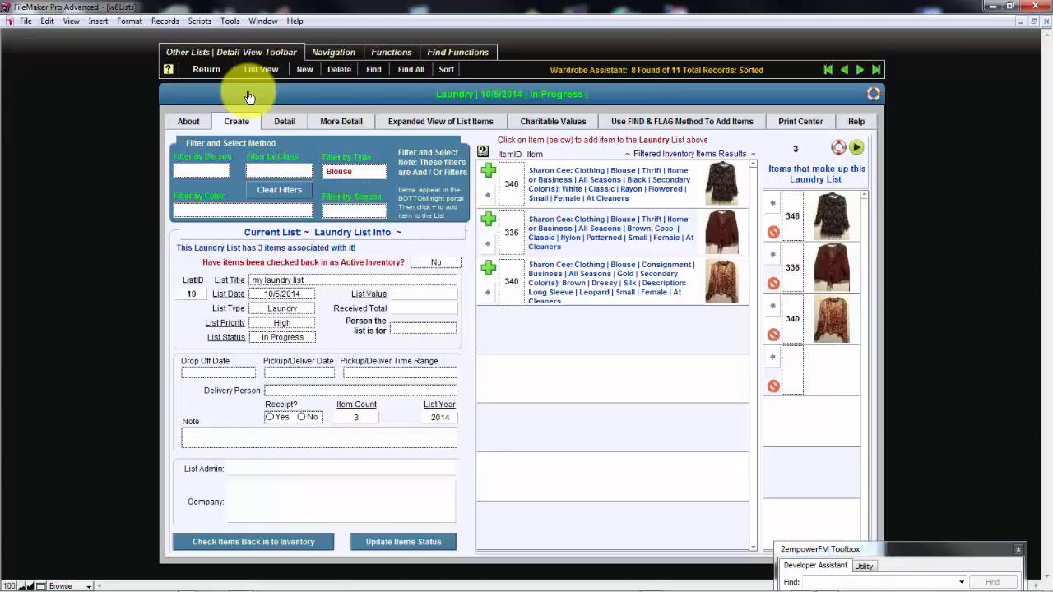
click(773, 313)
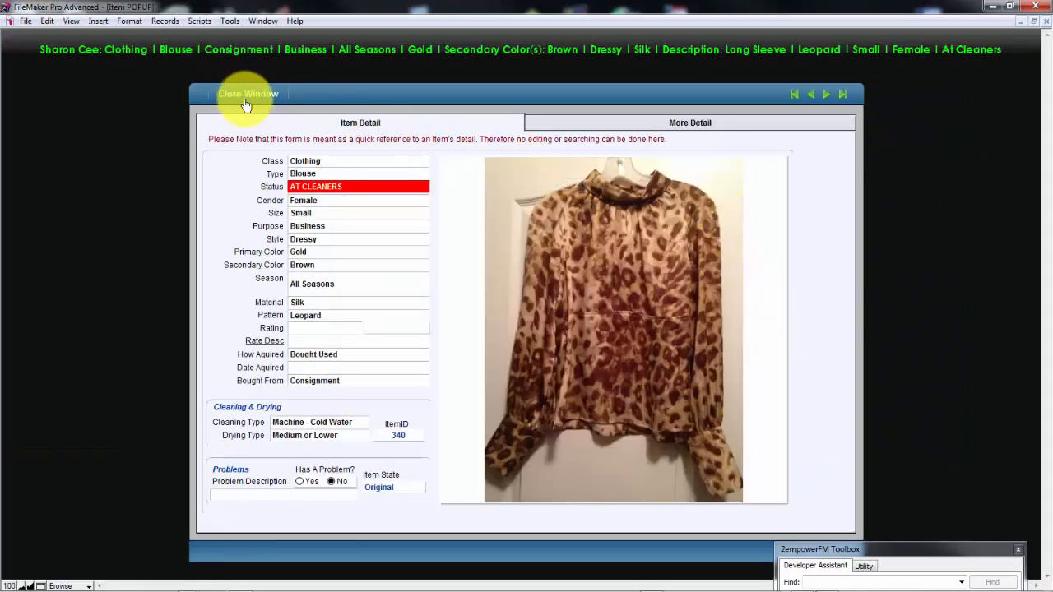
click(243, 97)
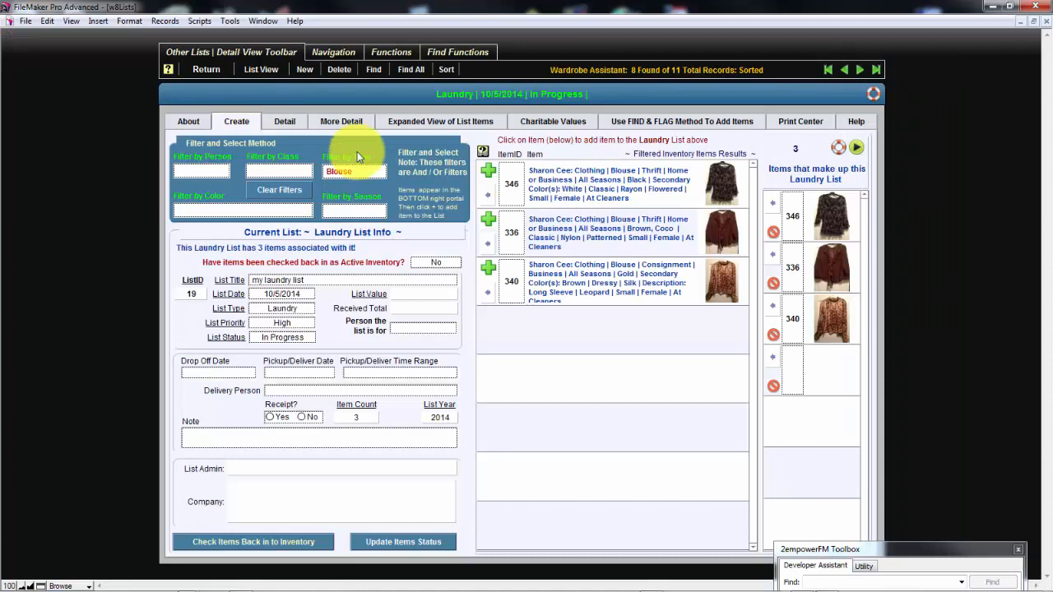
Remove blouses 340 and 336 from the laundry list, accepting each removal
click(773, 336)
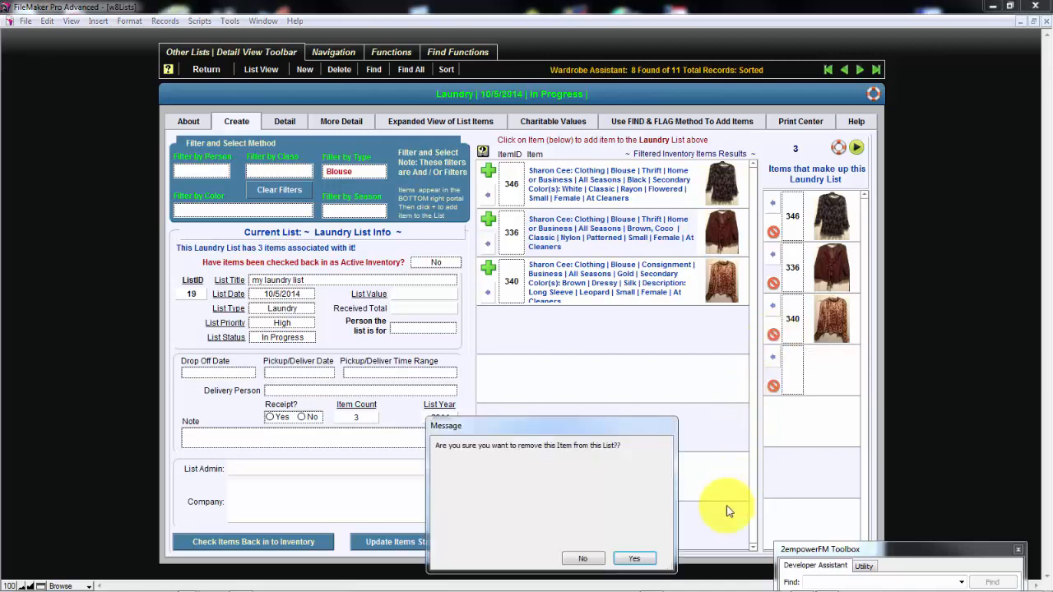
click(635, 560)
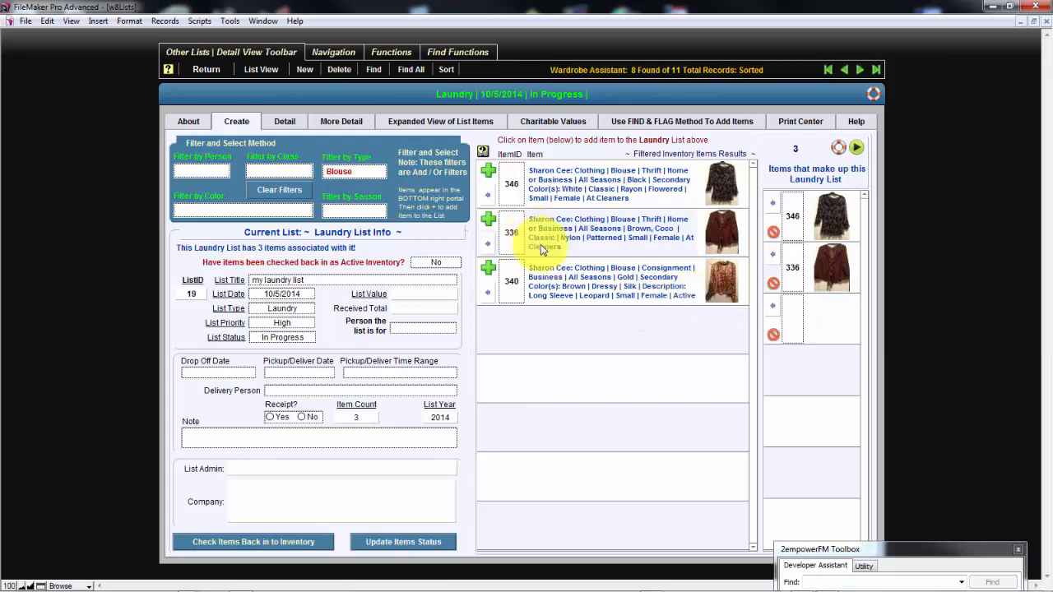
click(773, 283)
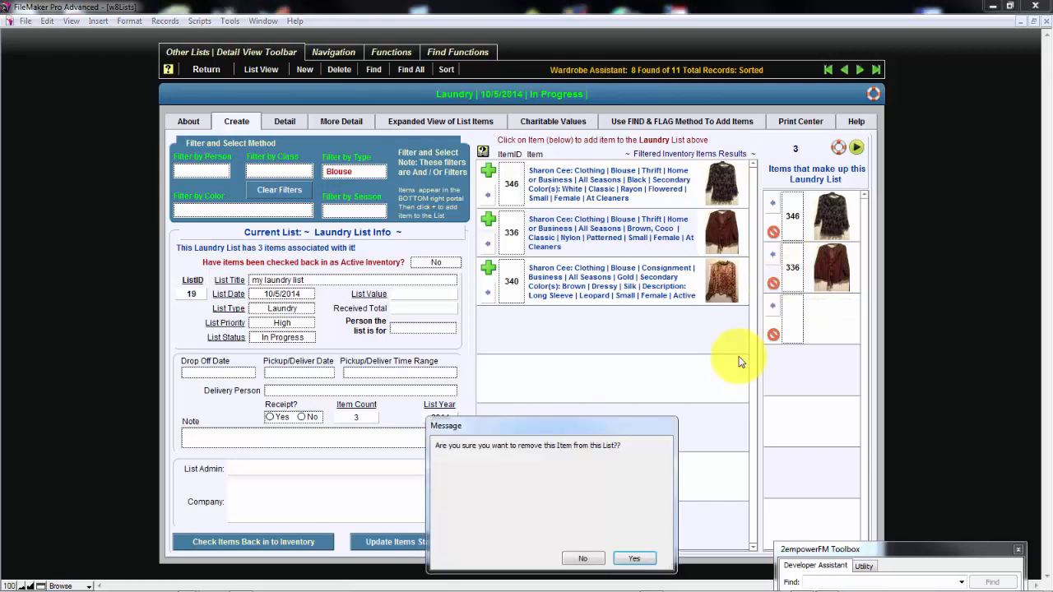
click(645, 558)
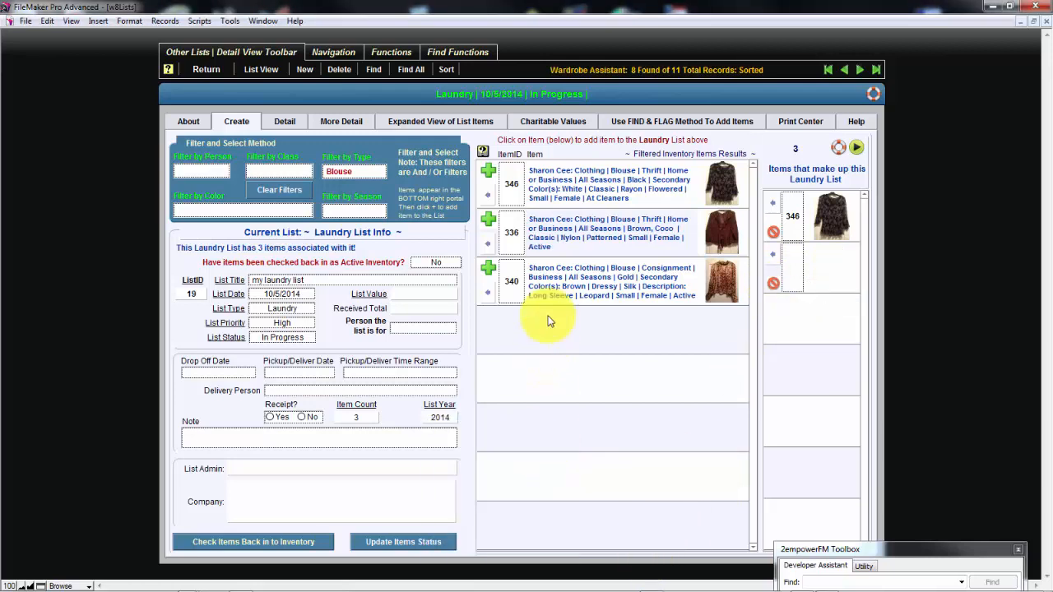
Look over the laundry list's print options, its detail information and the find-and-flag instructions for adding items
click(798, 123)
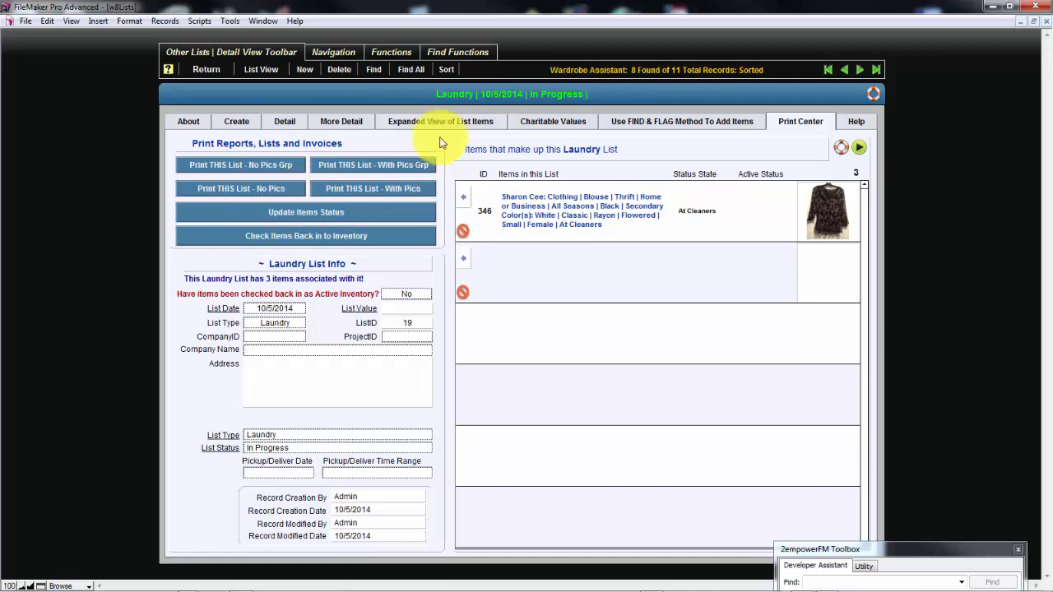
click(299, 122)
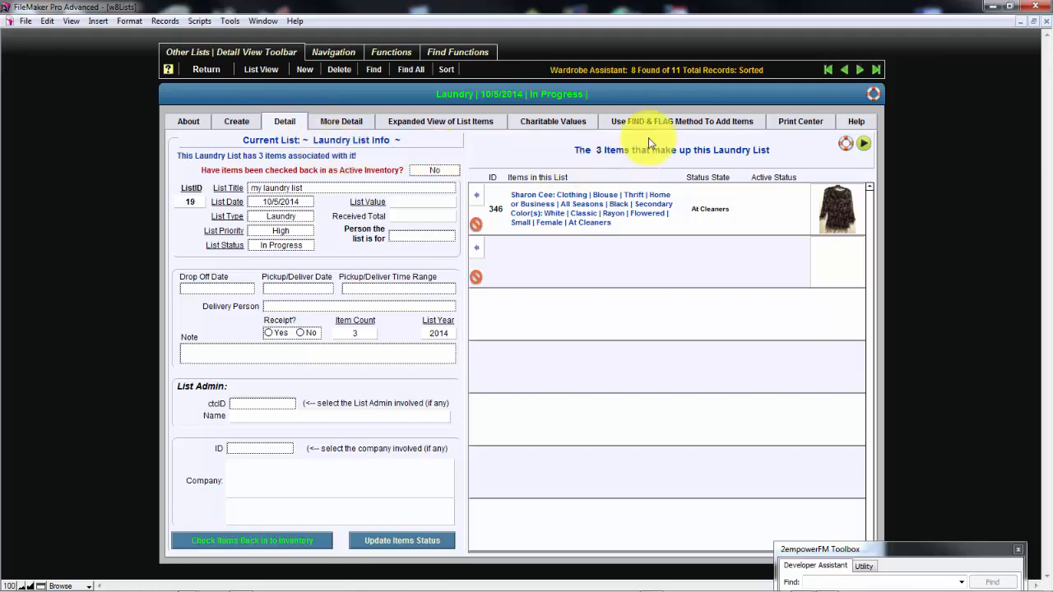
click(664, 123)
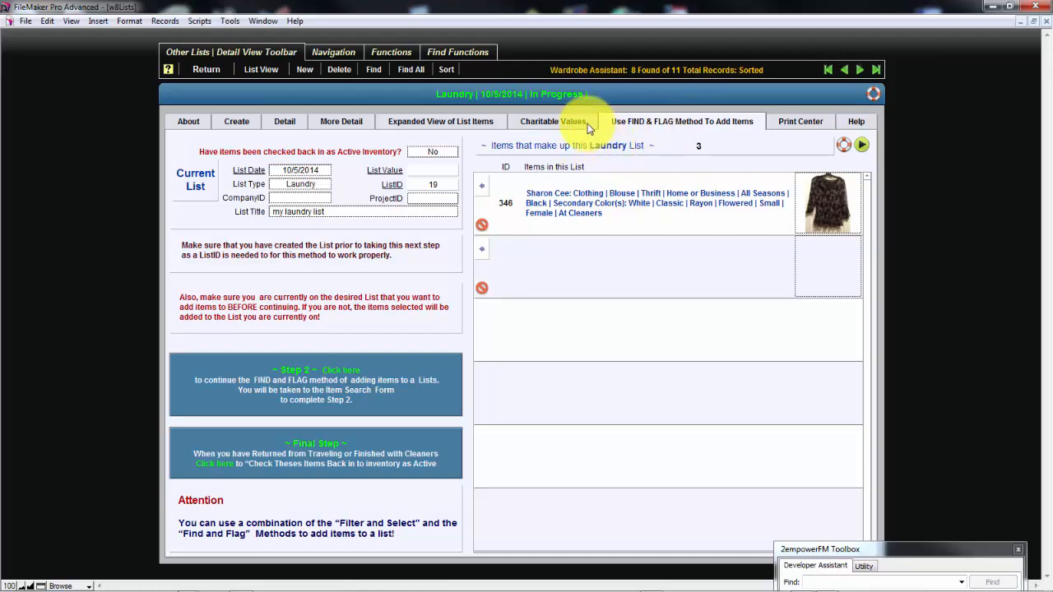
Set the laundry list's drop-off date to 10/5/2014 in its detail information
click(301, 127)
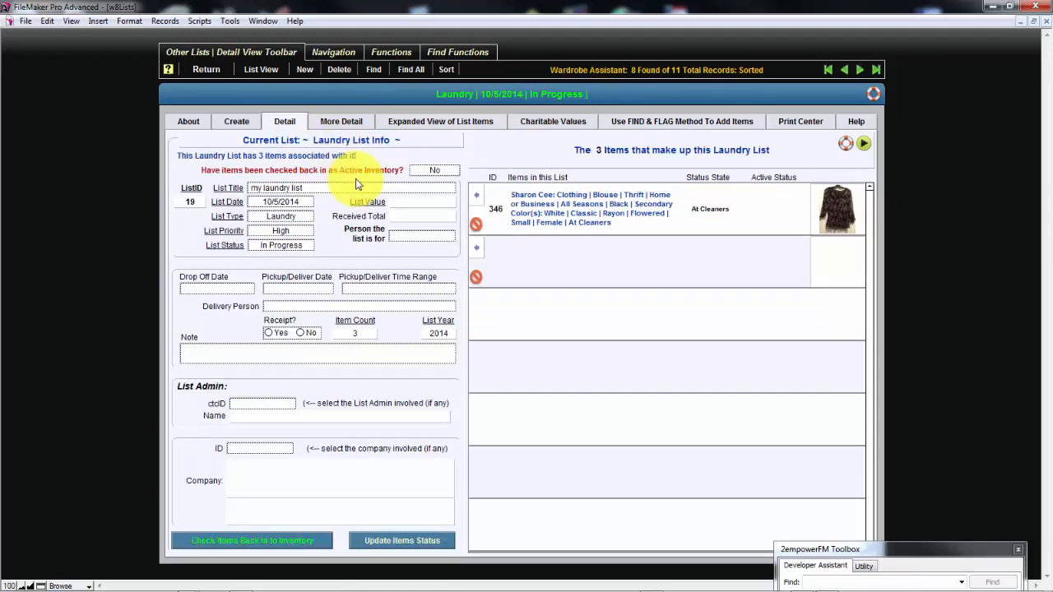
click(209, 288)
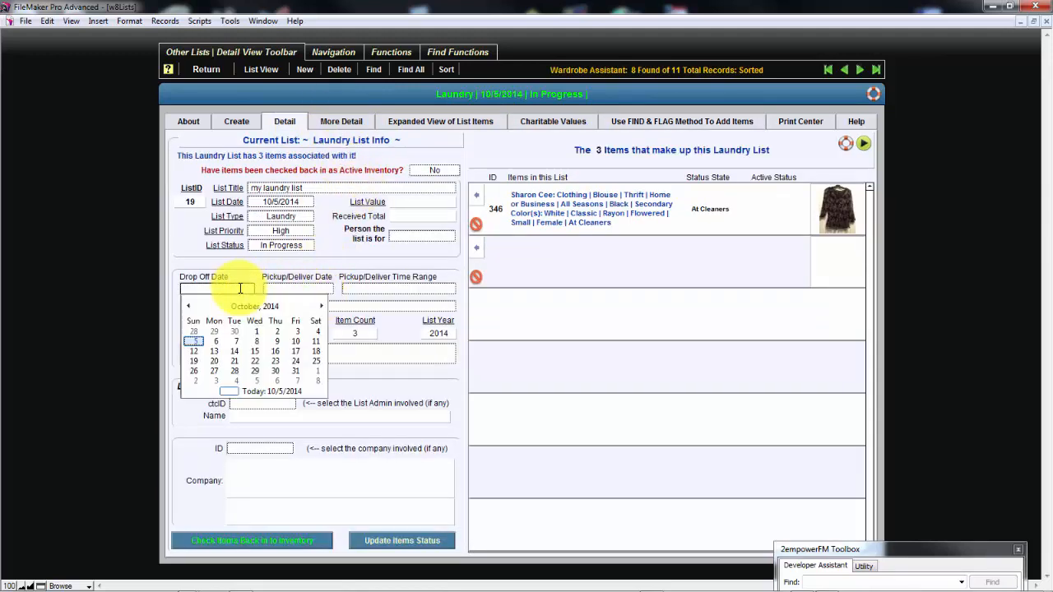
click(264, 395)
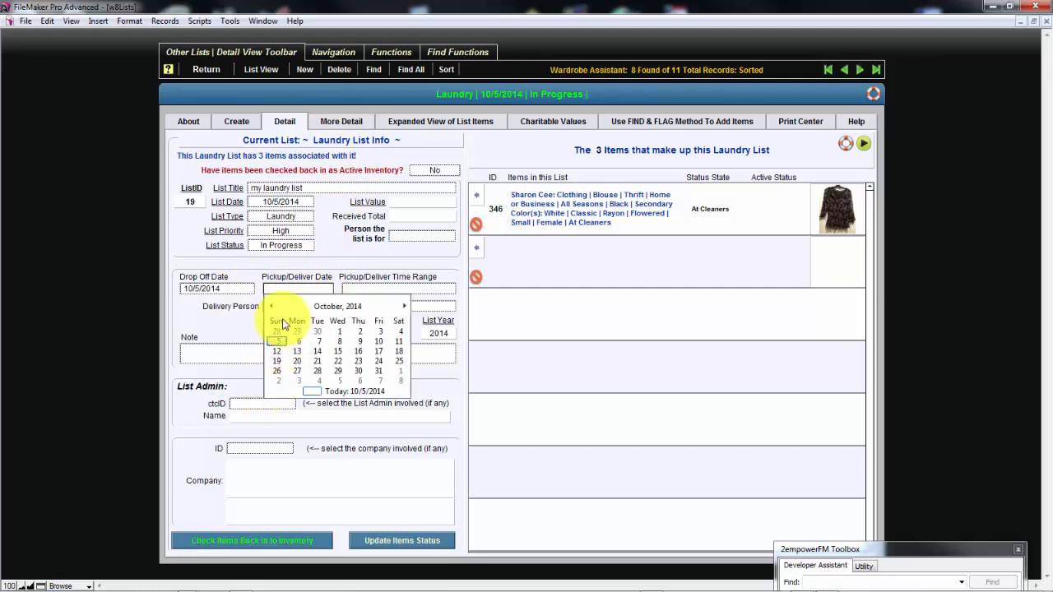
Examine the available project, show, administrator and involved company choices in the list's additional details
click(351, 122)
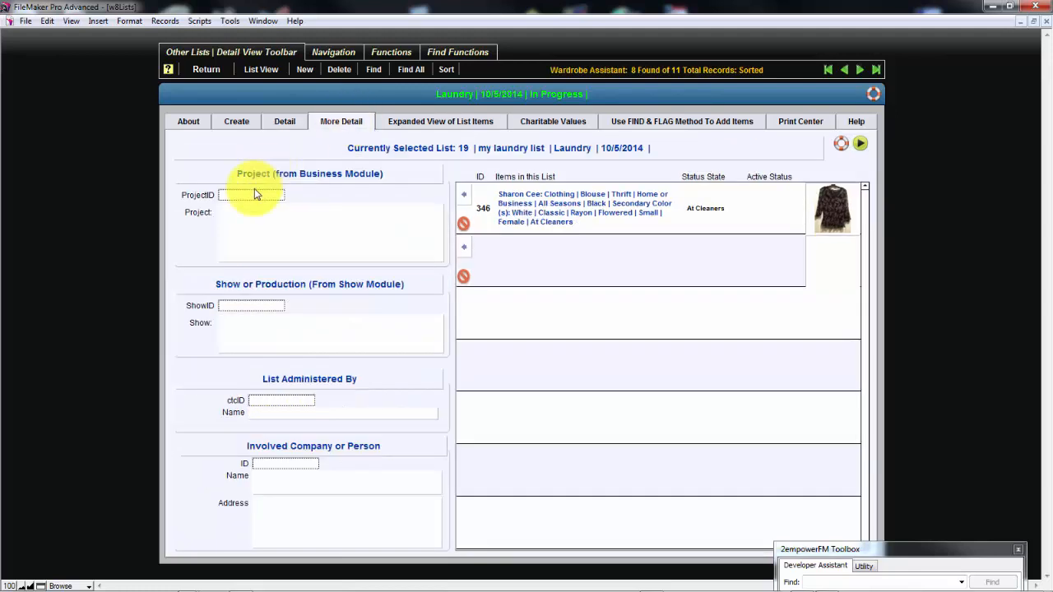
click(260, 194)
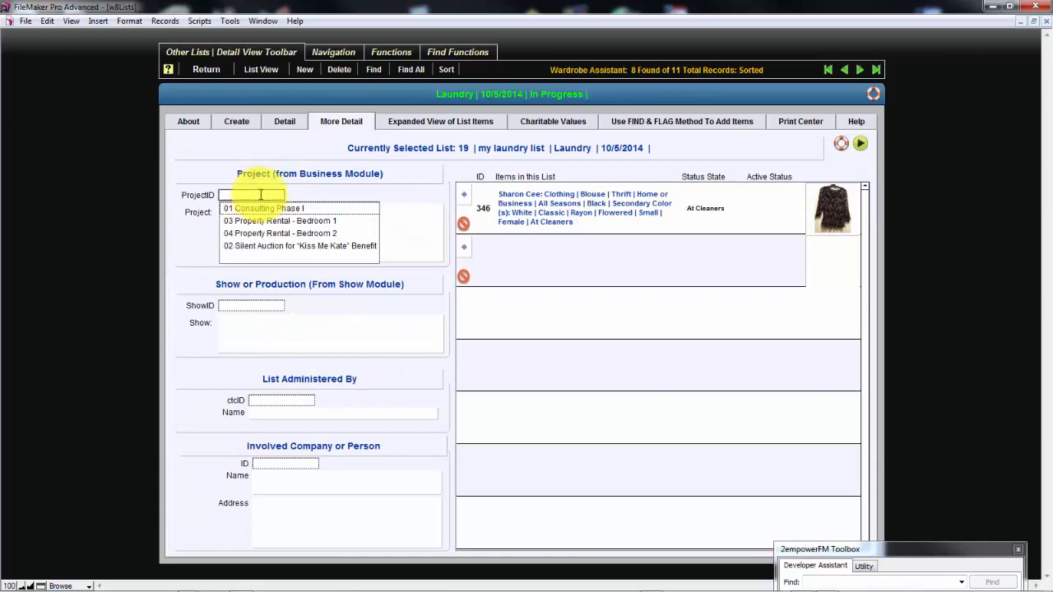
click(321, 180)
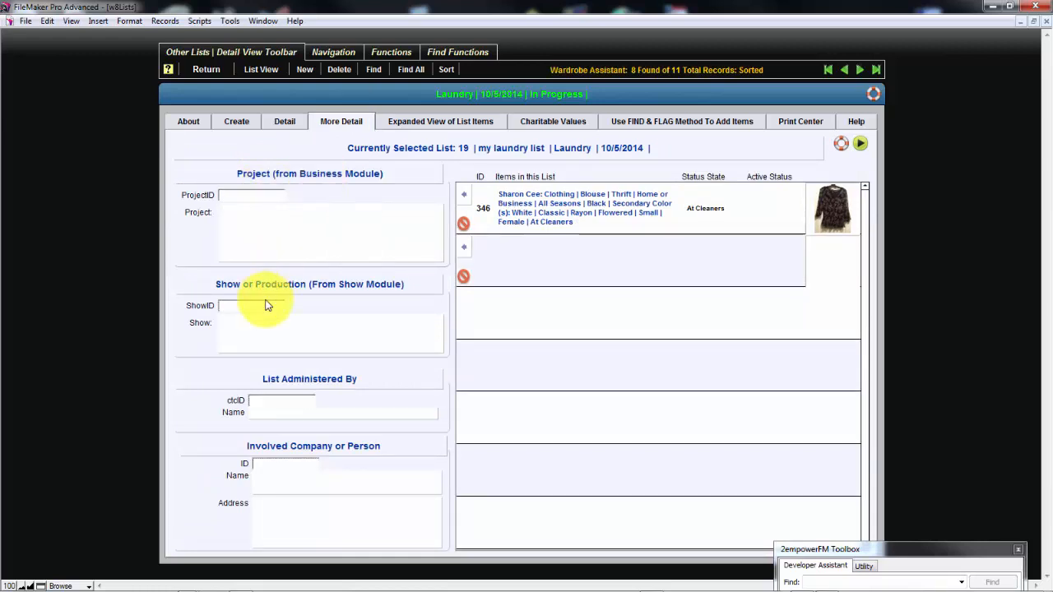
click(271, 306)
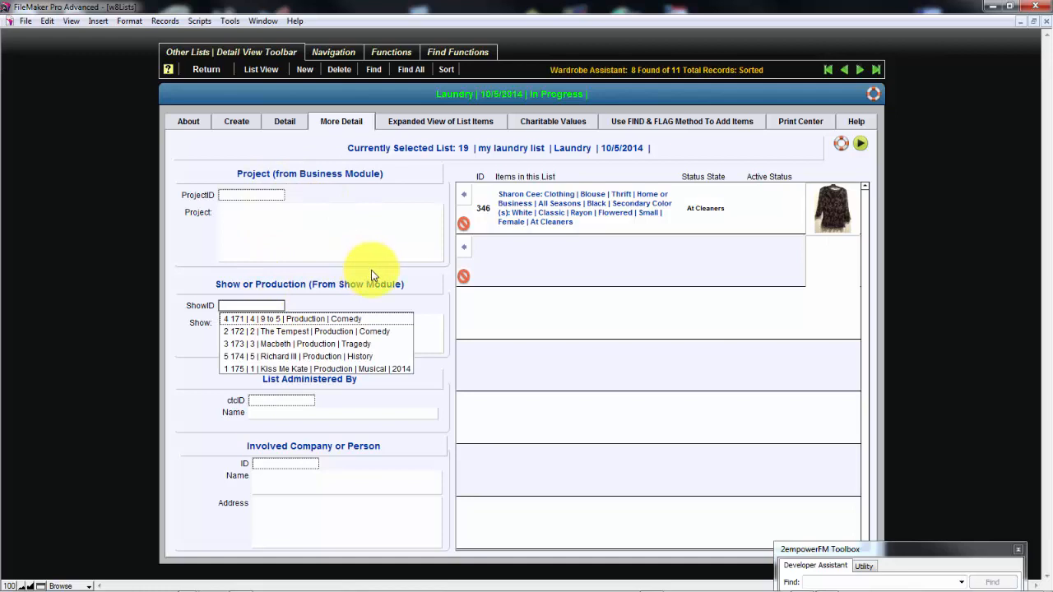
click(367, 291)
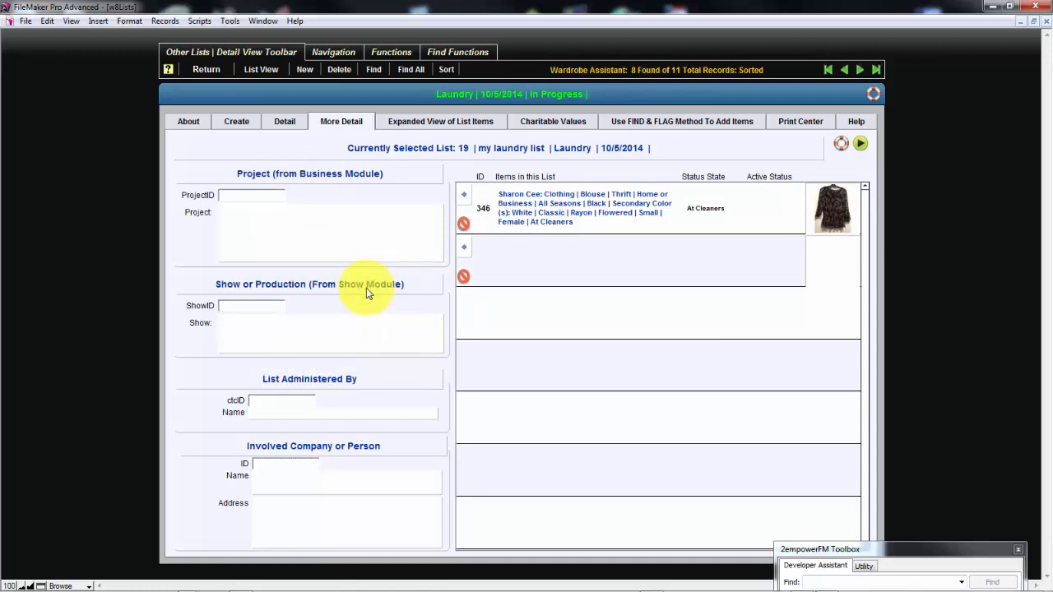
click(294, 403)
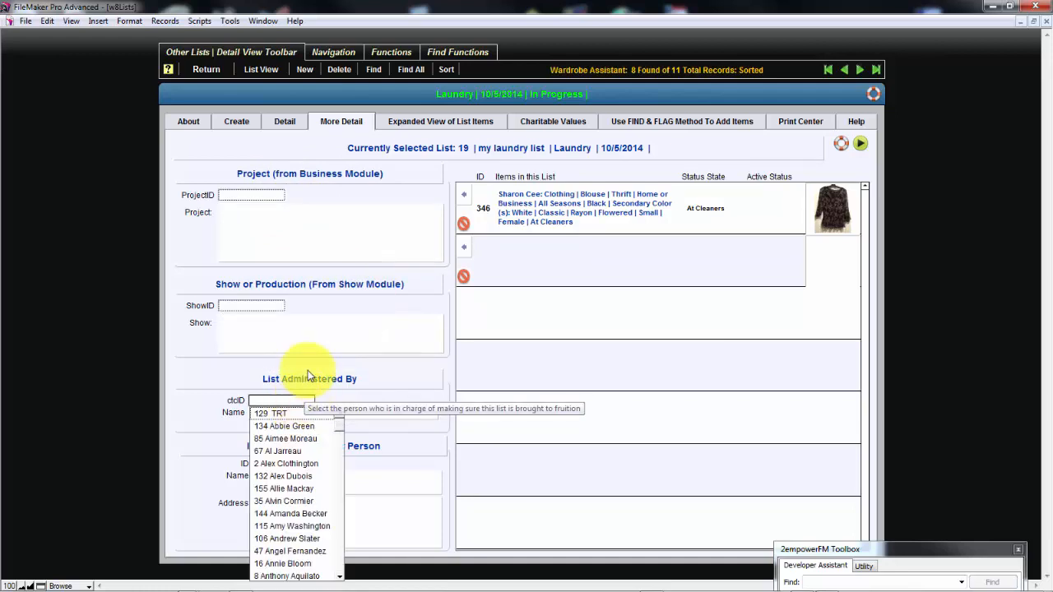
click(309, 377)
click(301, 463)
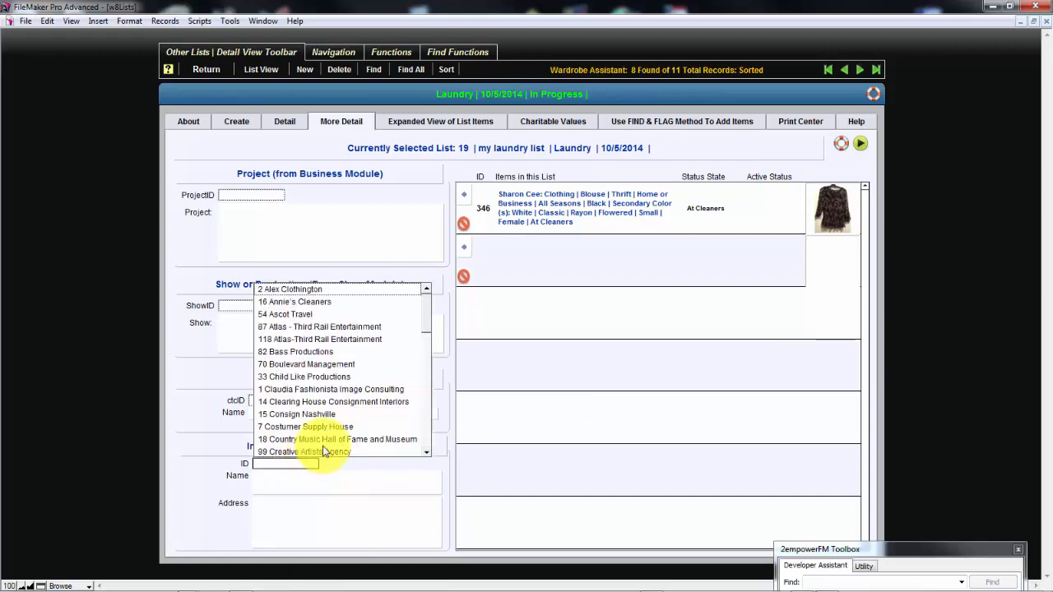
click(212, 406)
Go back through the administrator, show and project choices, leaving each field empty
click(254, 403)
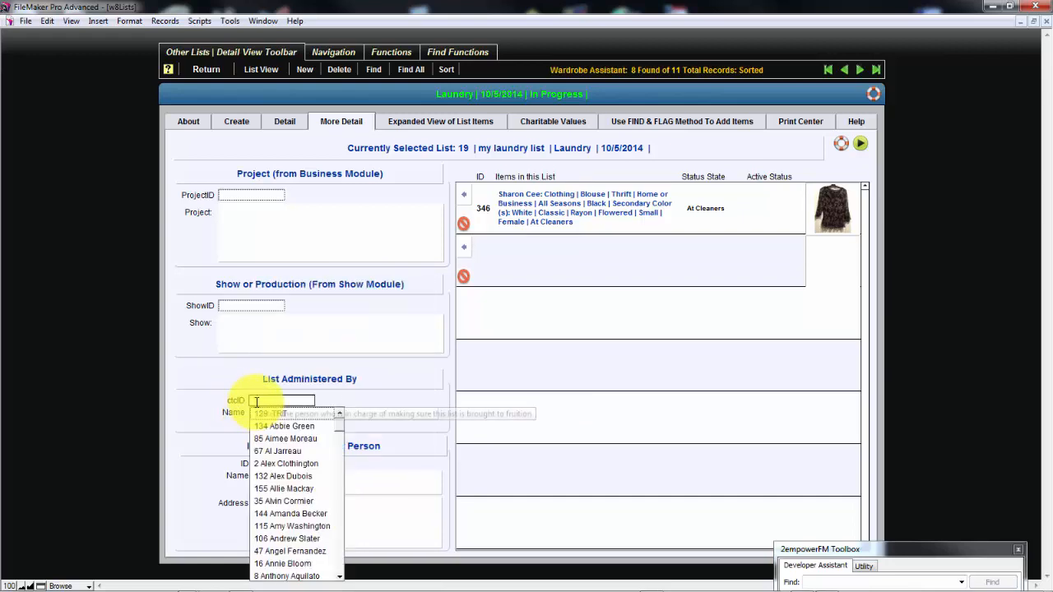
click(210, 383)
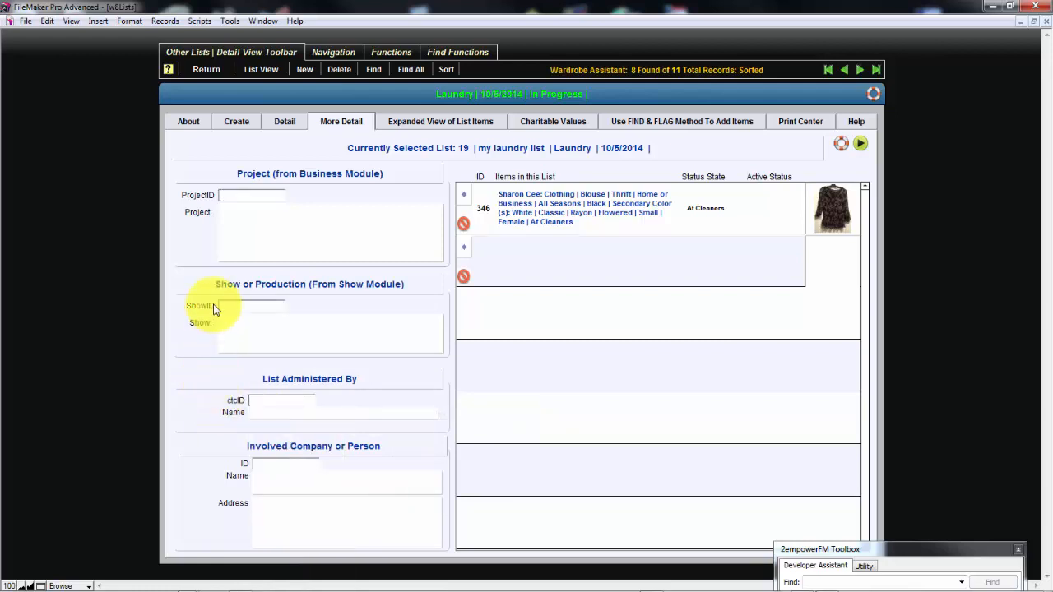
click(233, 306)
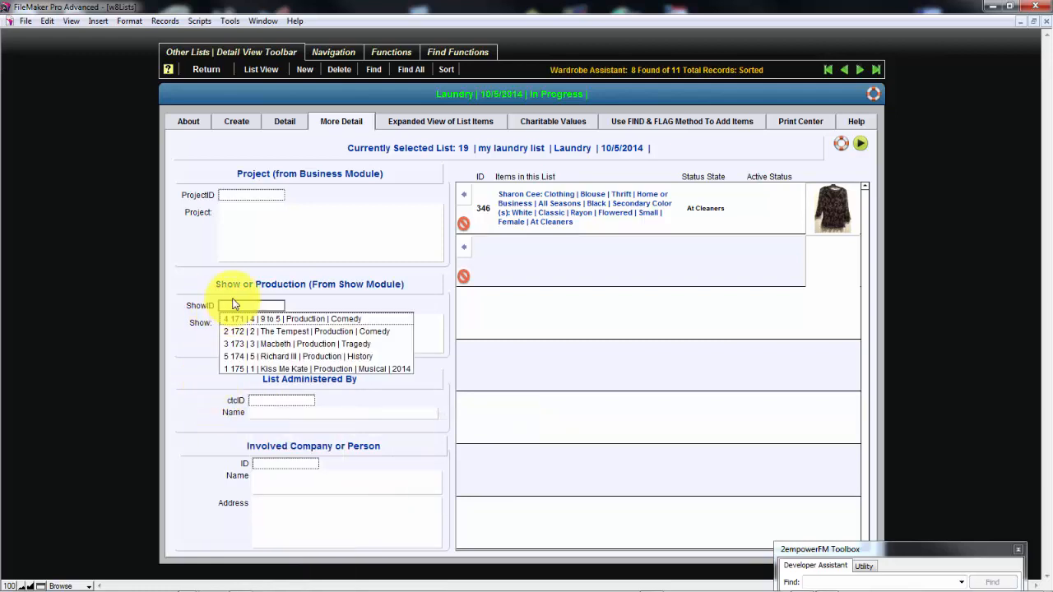
click(189, 294)
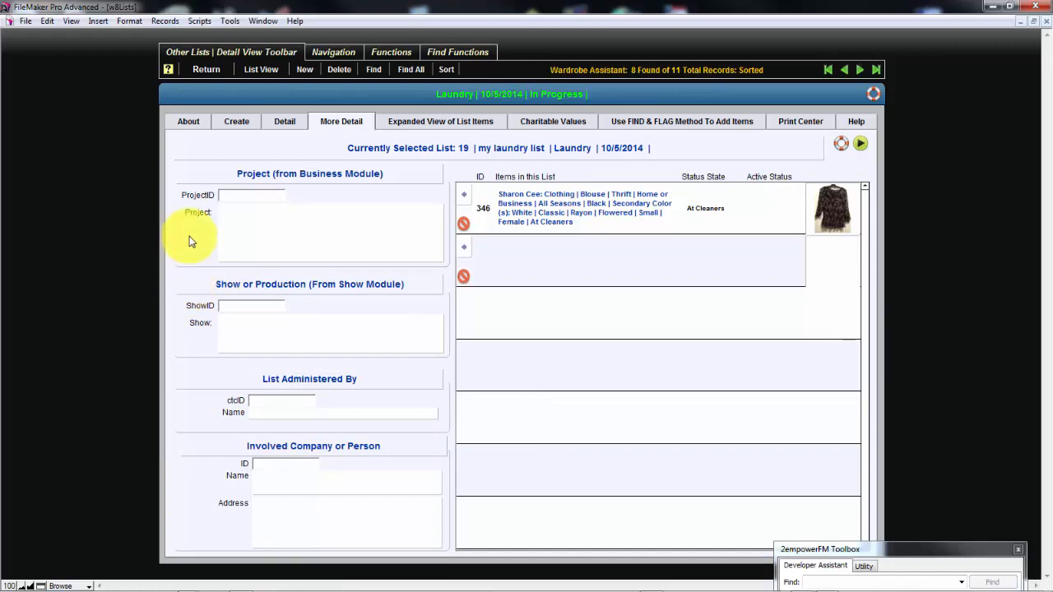
click(230, 197)
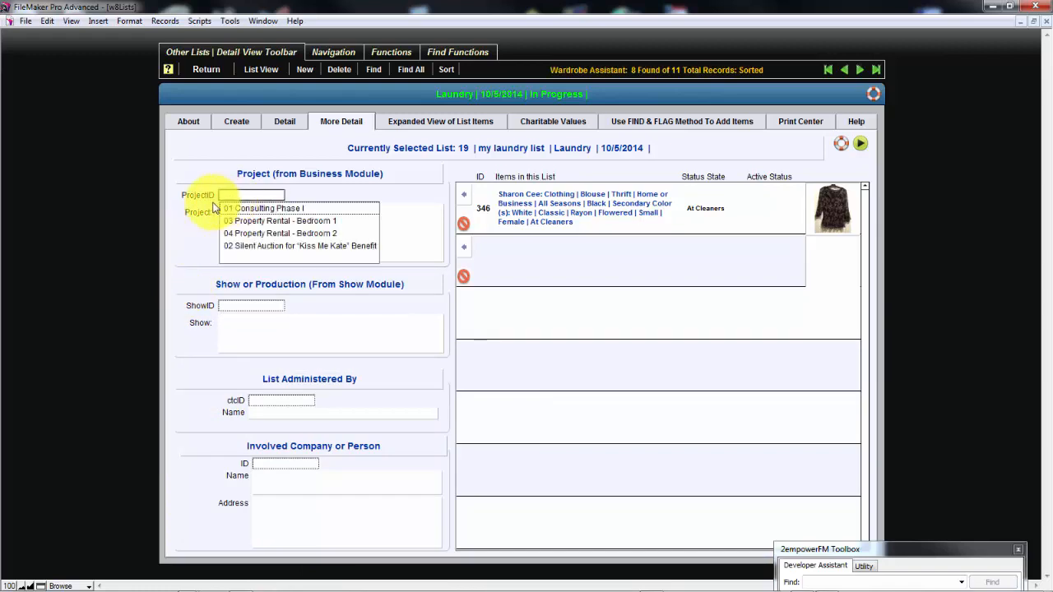
click(202, 211)
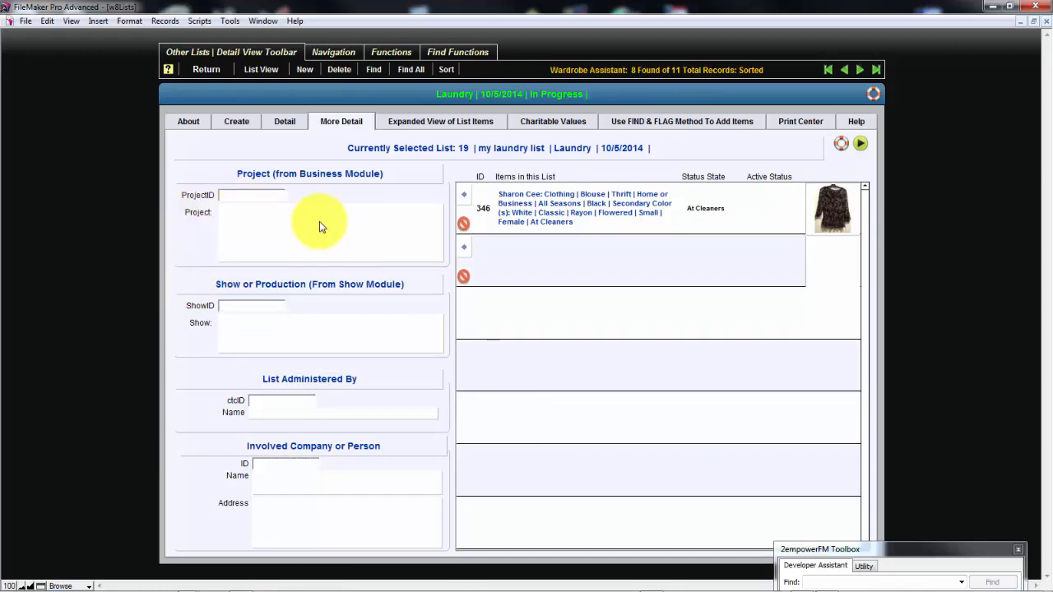
View the item details of blouse 346, and browse the items of neighbouring lists in the expanded view
click(465, 201)
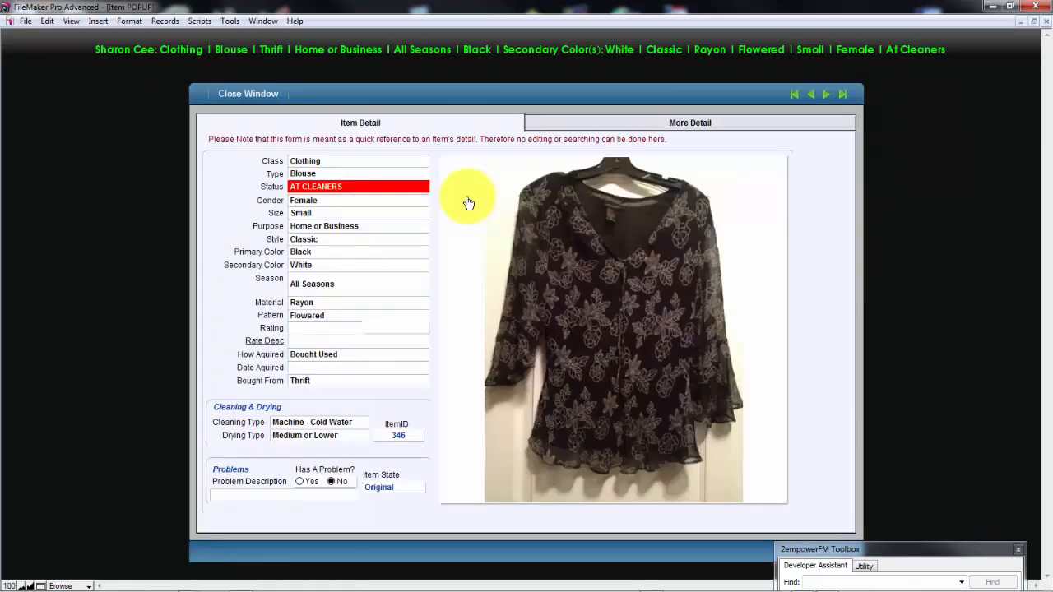
click(263, 97)
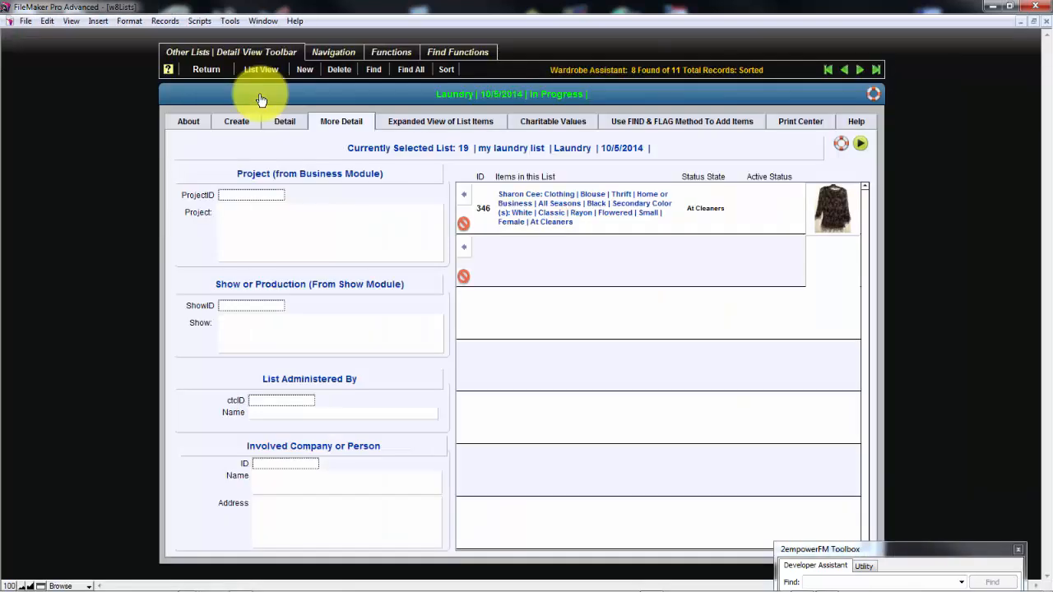
click(439, 123)
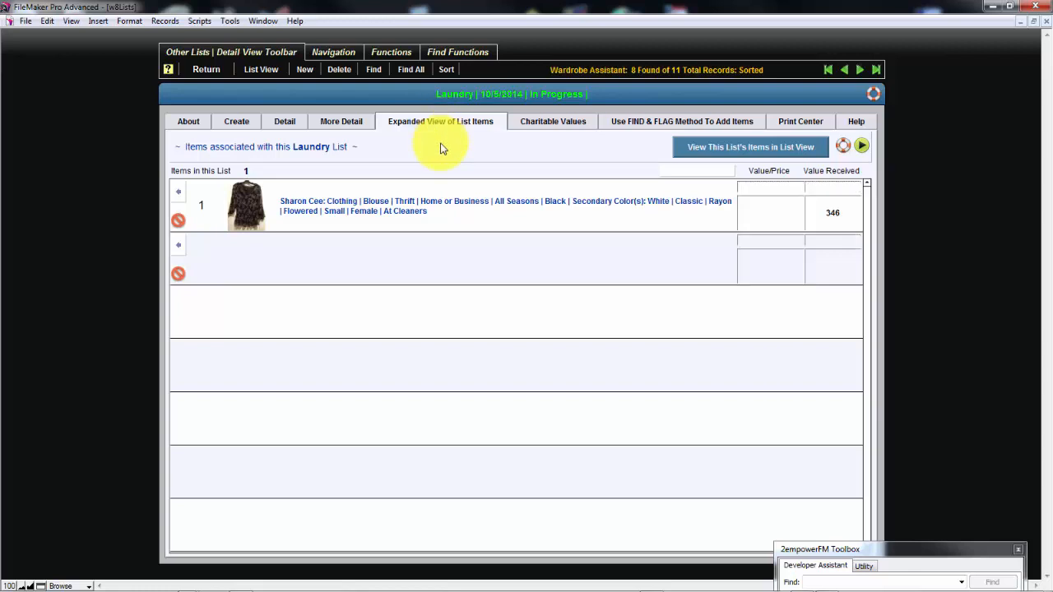
scroll(443, 149, down, 1)
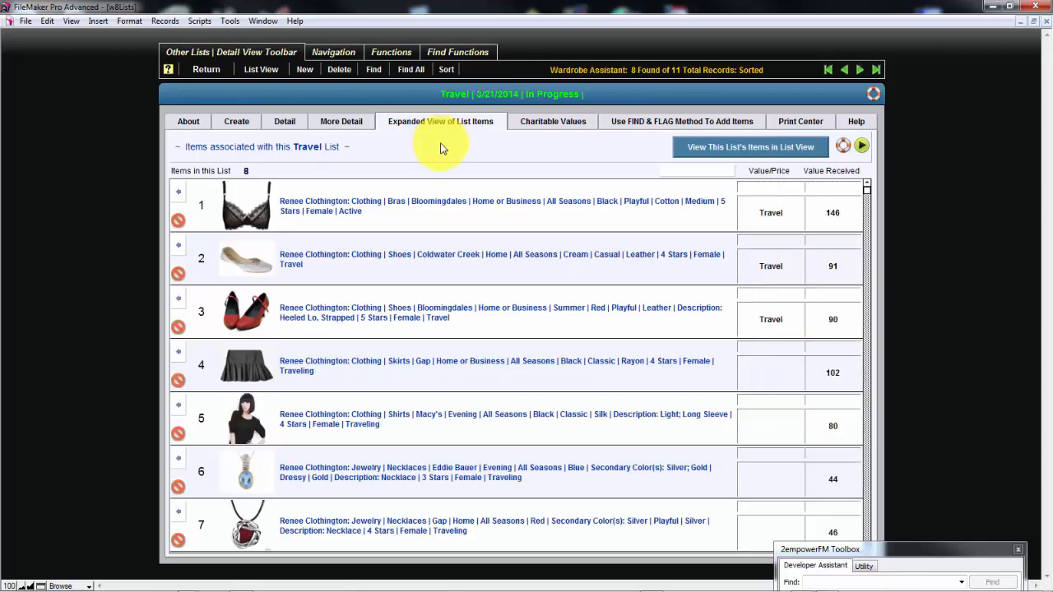
scroll(442, 148, down, 1)
scroll(441, 148, up, 1)
scroll(443, 148, up, 2)
scroll(442, 149, up, 1)
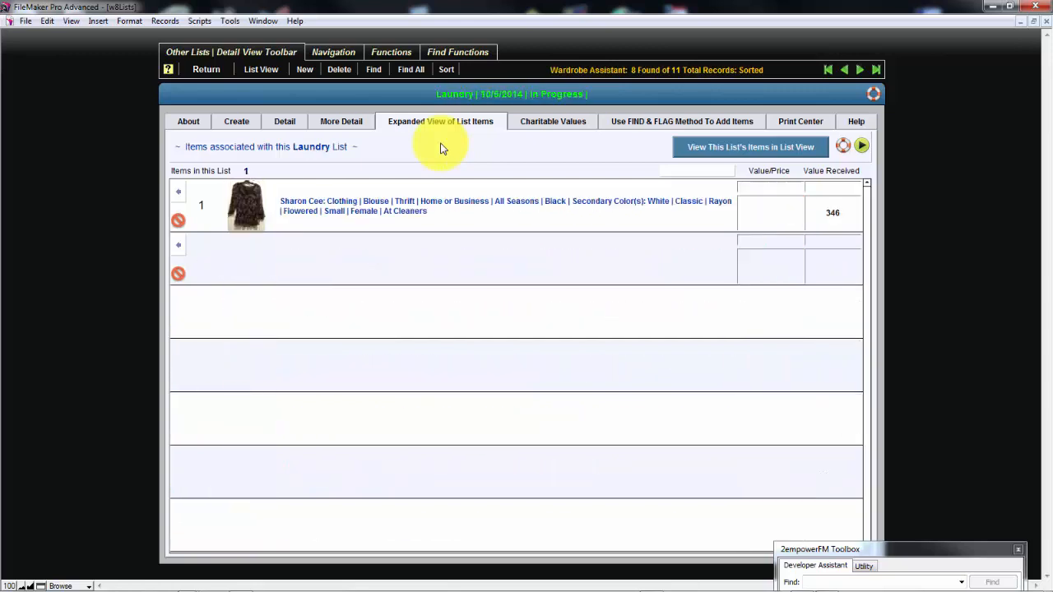
scroll(441, 148, up, 4)
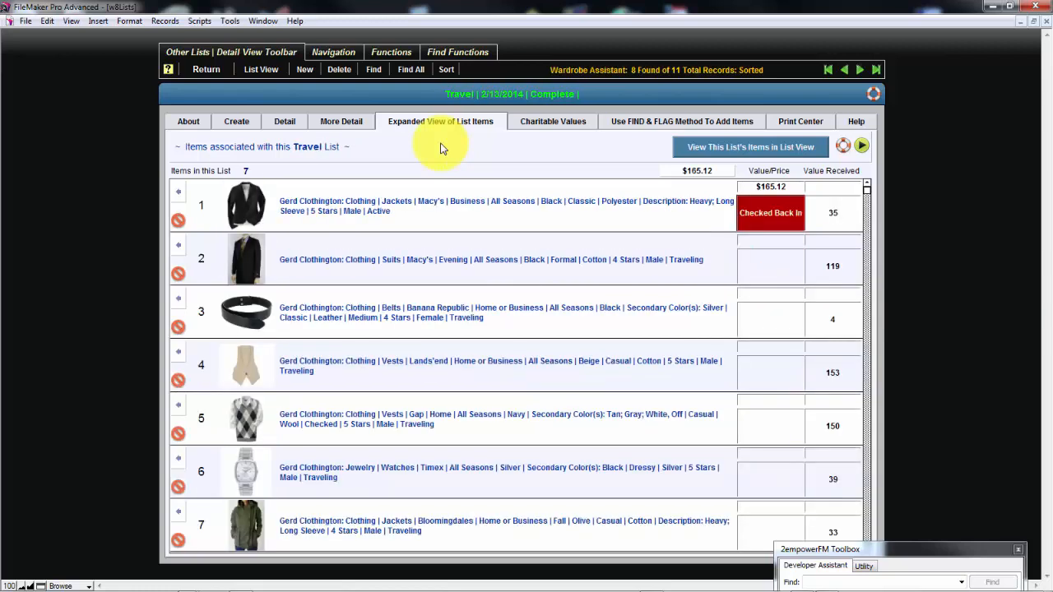
Browse several lists alongside the charitable values reference, ending on the Laundry list dated 10/5/2014
click(553, 125)
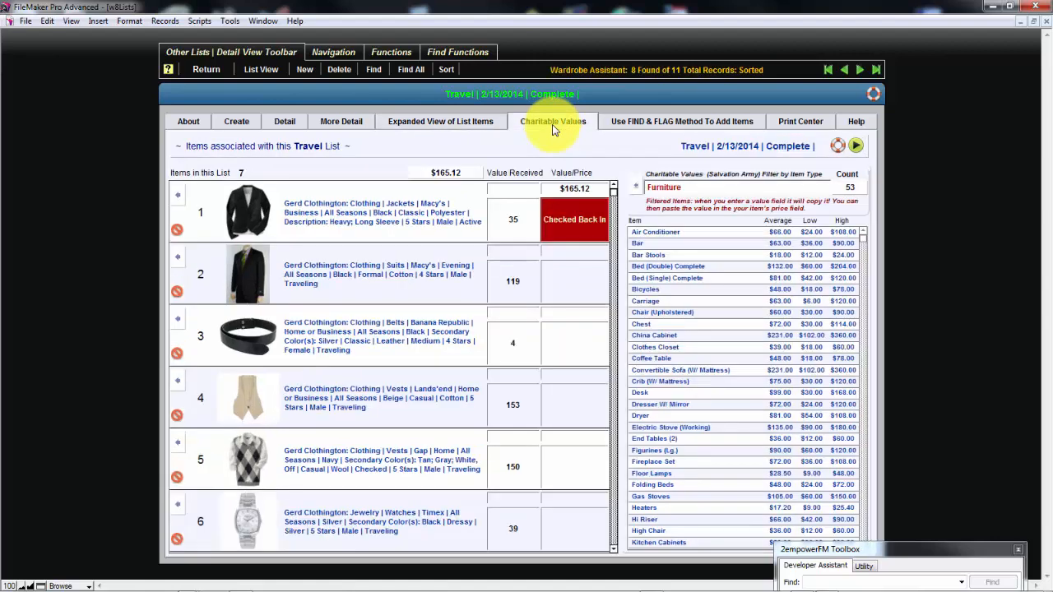
scroll(552, 130, up, 1)
scroll(554, 130, up, 2)
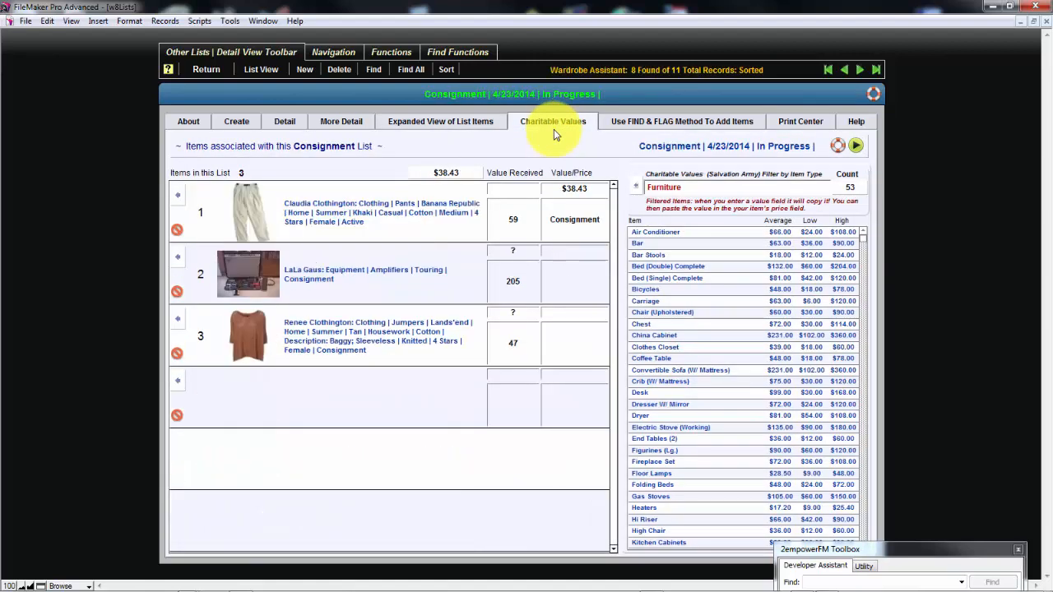
scroll(554, 129, down, 3)
scroll(554, 129, down, 3)
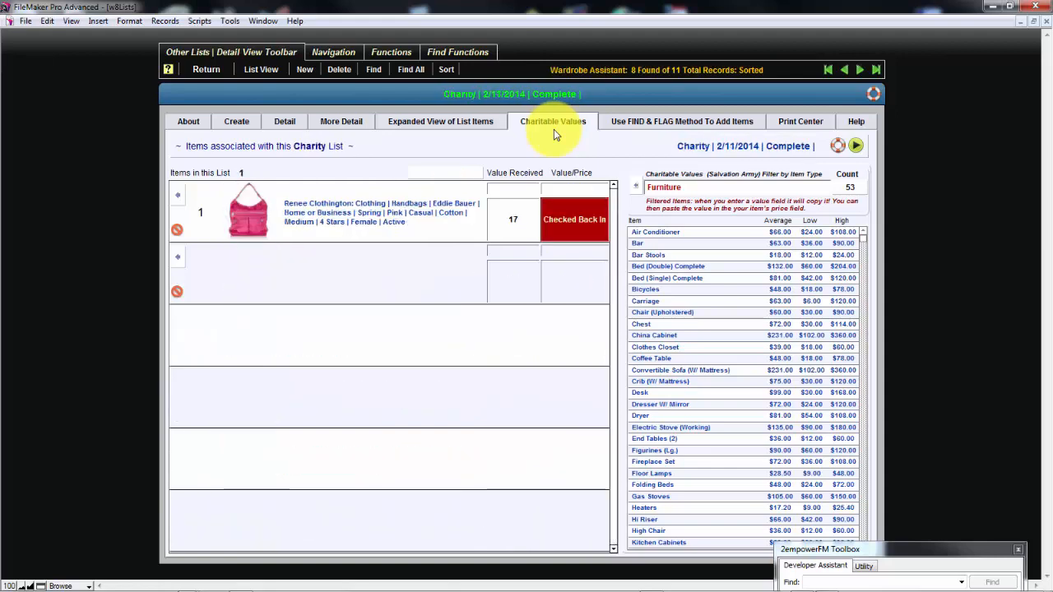
scroll(553, 129, down, 1)
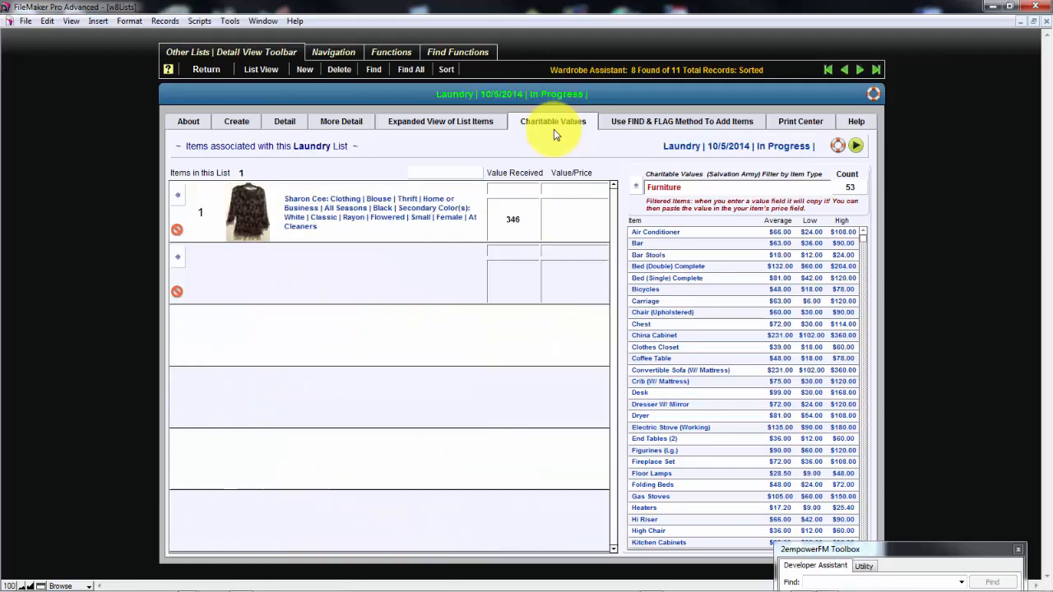
Review the charitable values for Mens Clothing, Miscellaneous, Childrens Clothing and Sporting goods by switching the item type filter
click(789, 187)
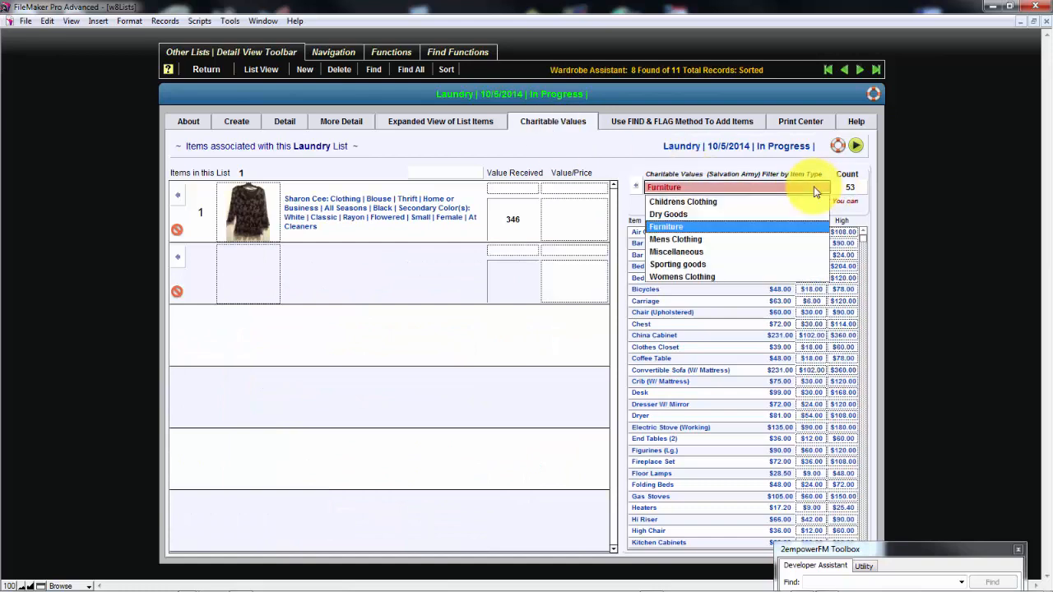
click(736, 239)
click(754, 191)
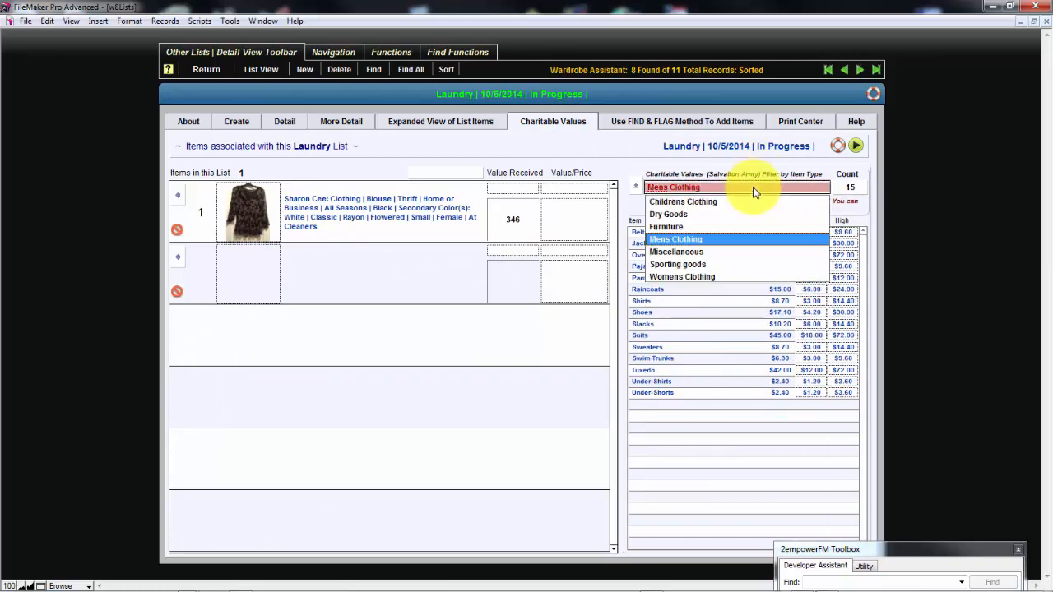
click(724, 255)
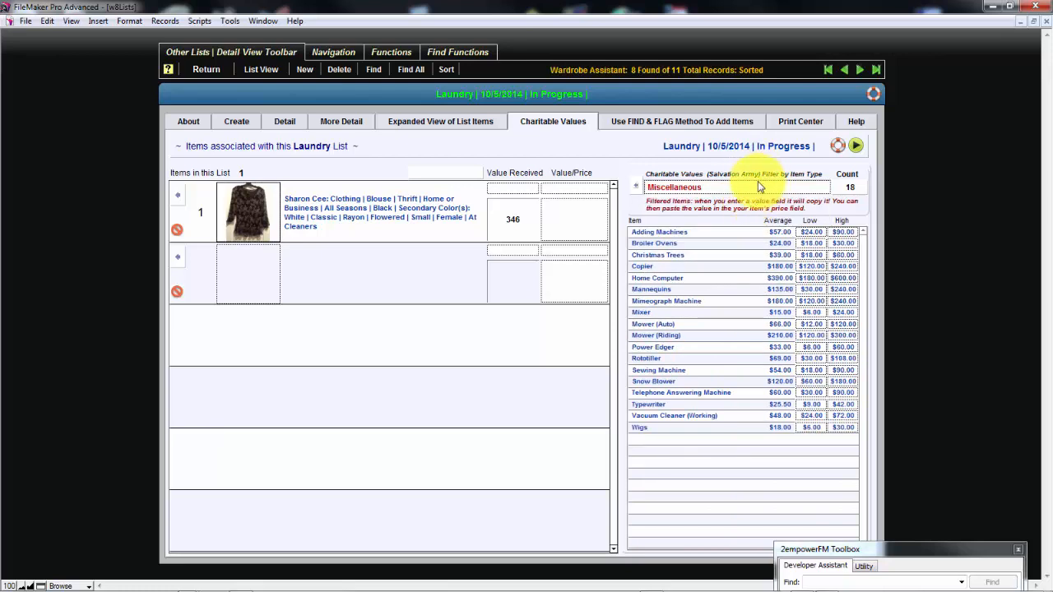
click(756, 187)
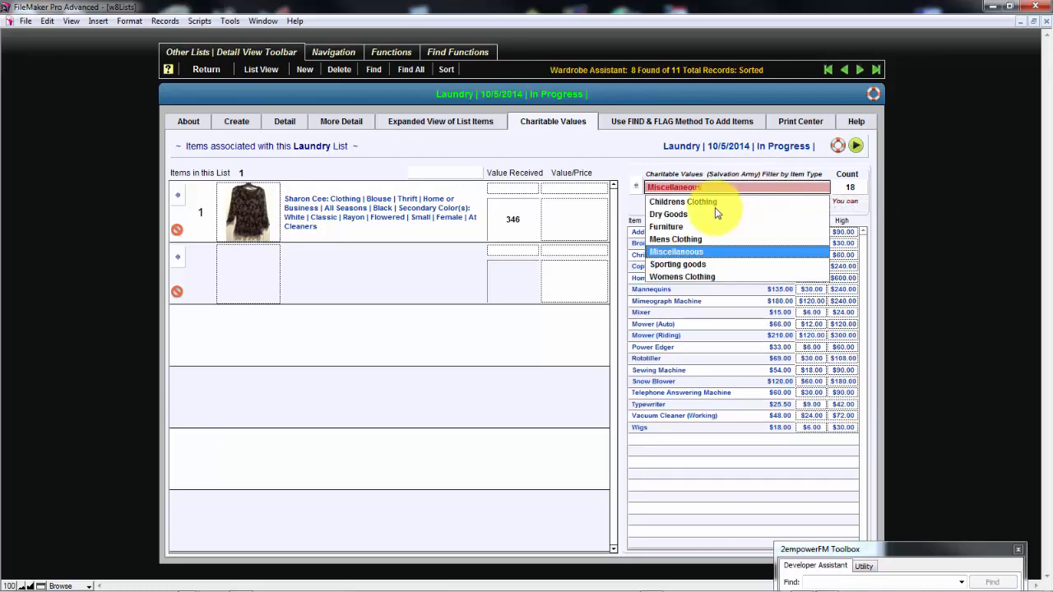
click(715, 203)
click(737, 187)
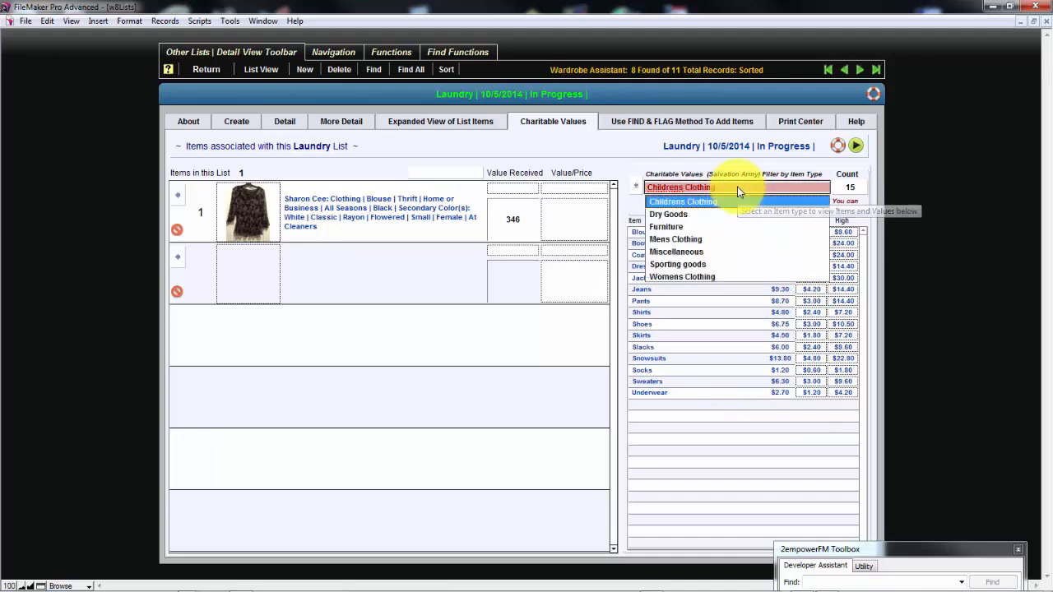
click(683, 264)
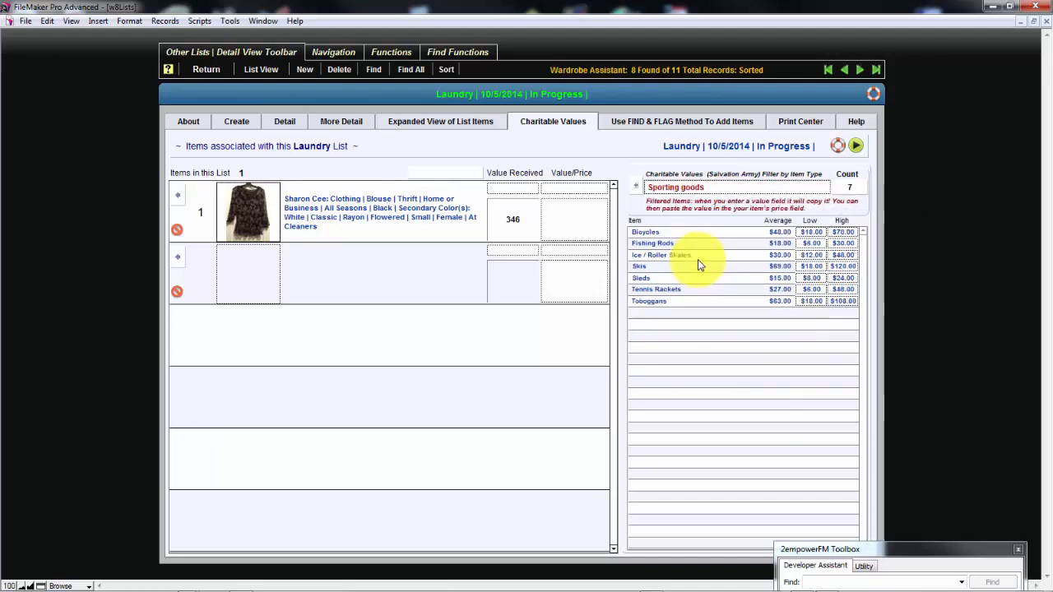
click(692, 172)
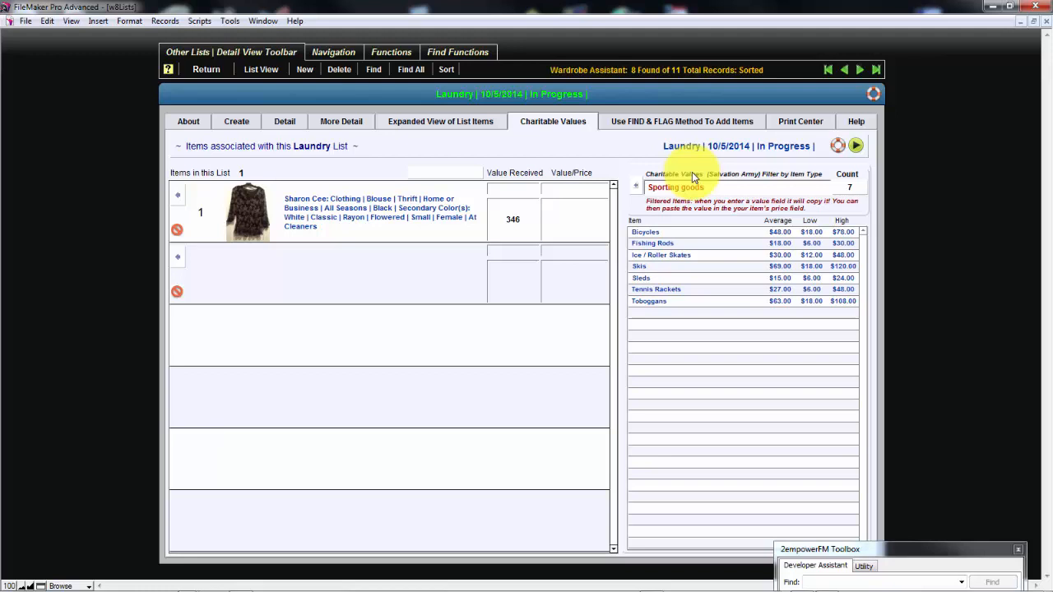
Filter the charitable values by Furniture and look through the item values down to the end of the list
click(690, 188)
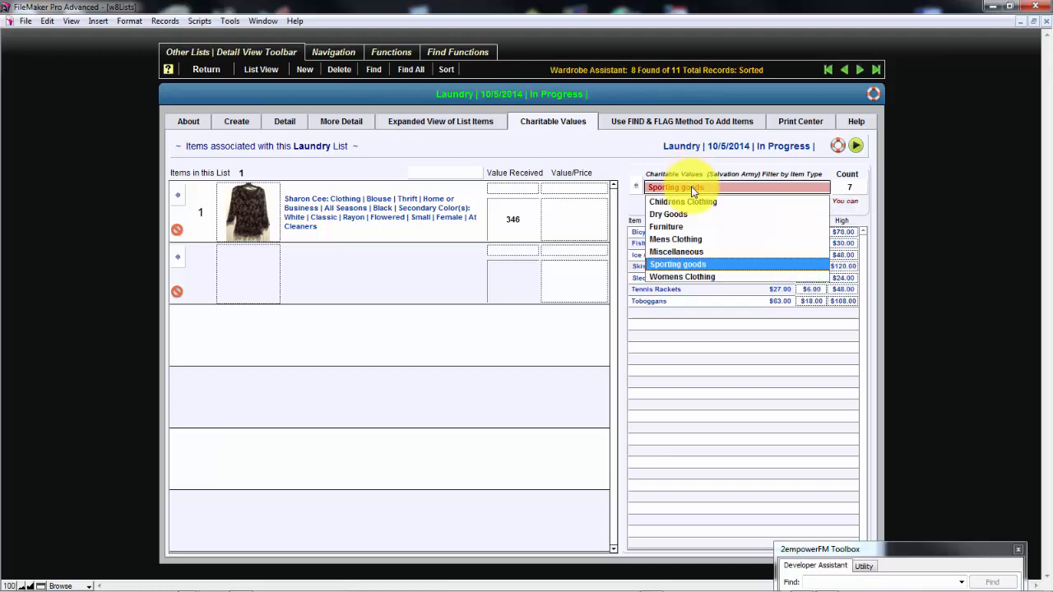
click(682, 227)
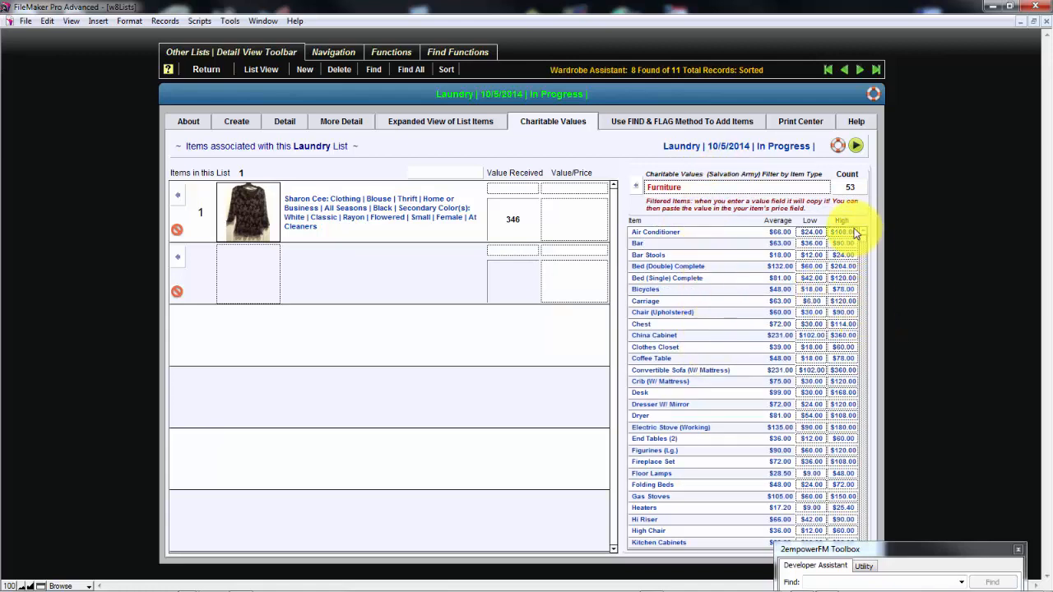
scroll(863, 351, down, 5)
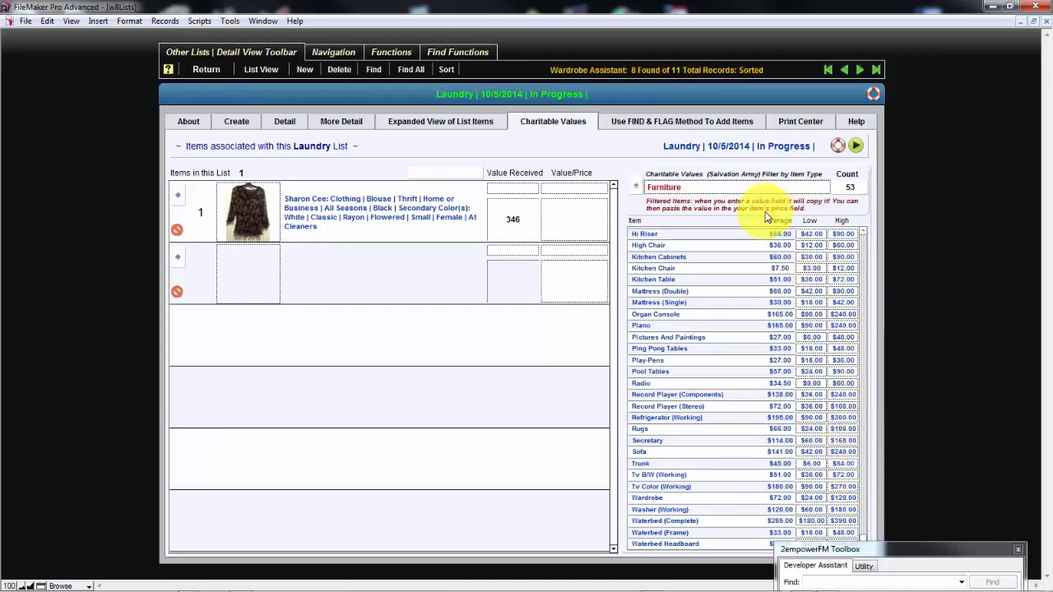
View the Find & Flag instructions for the current Laundry list and continue to Step 2, the item search form
click(642, 122)
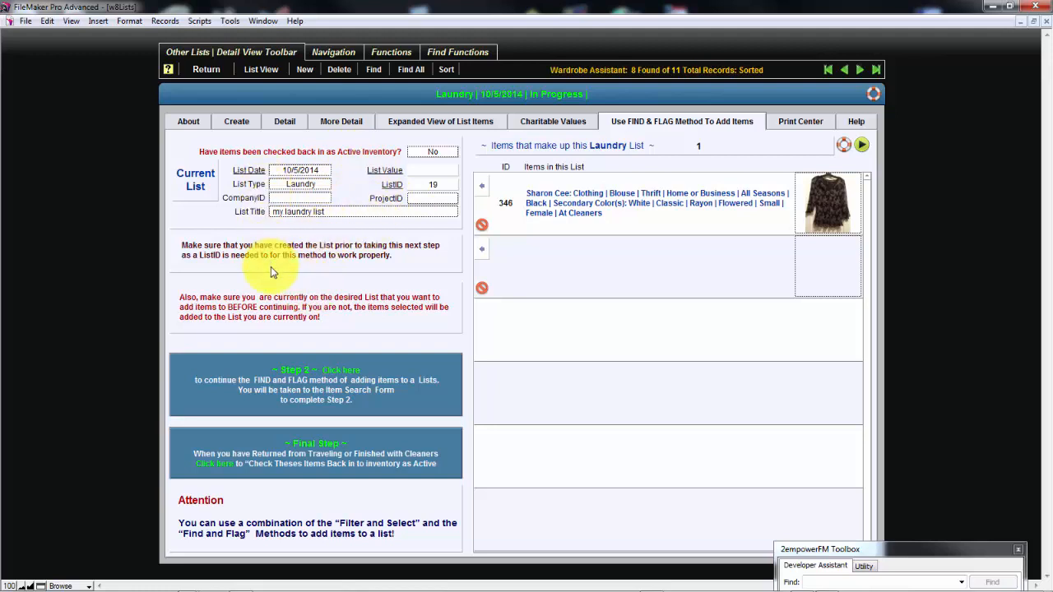
click(613, 126)
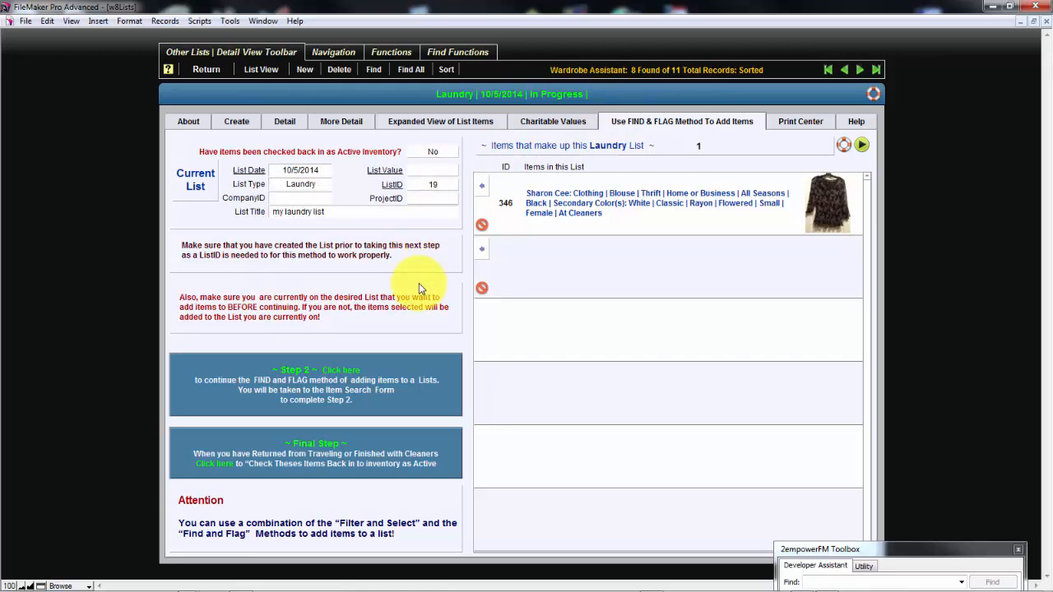
click(425, 409)
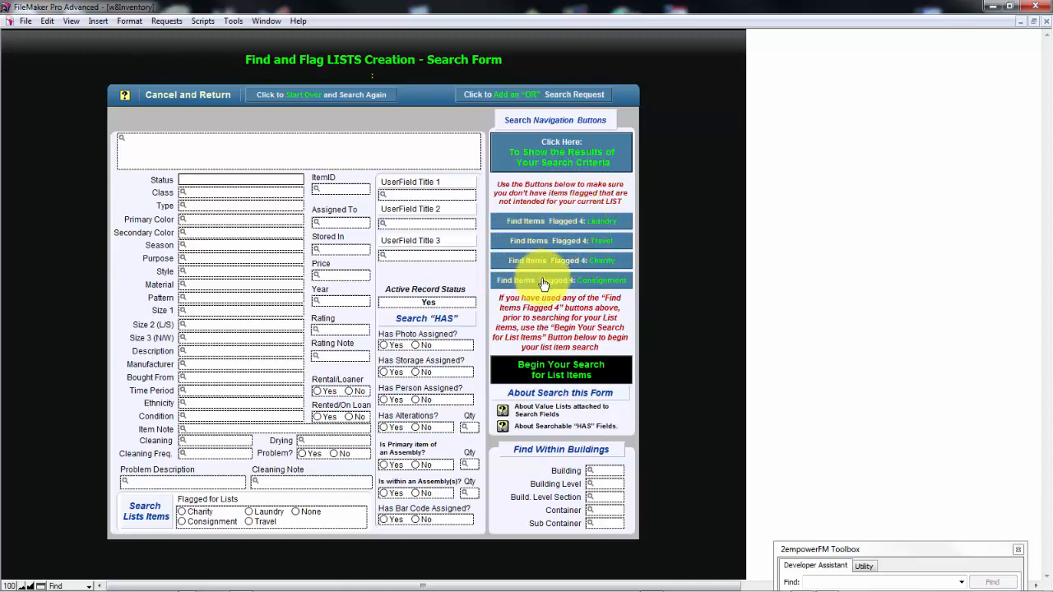
Check for items already flagged for Laundry, Travel, Charity and Consignment, and check Laundry once more, dismissing each notice
click(557, 224)
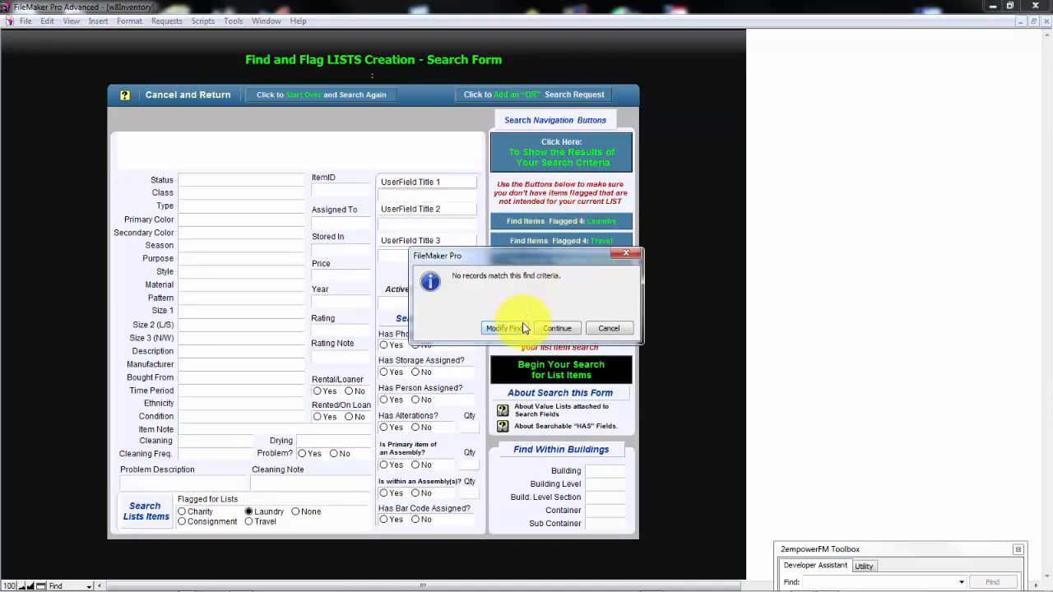
click(612, 329)
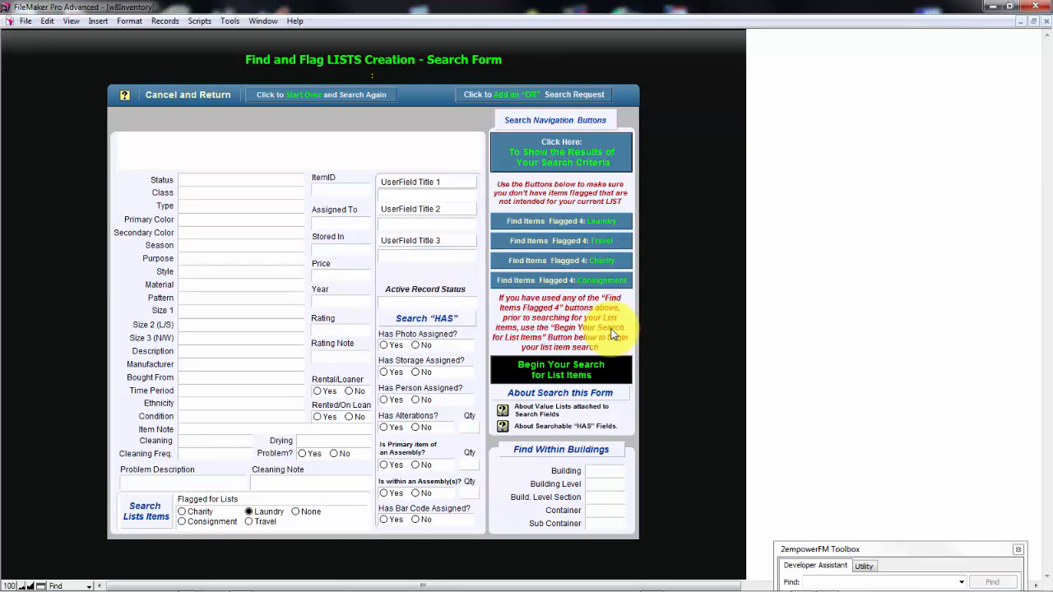
click(569, 247)
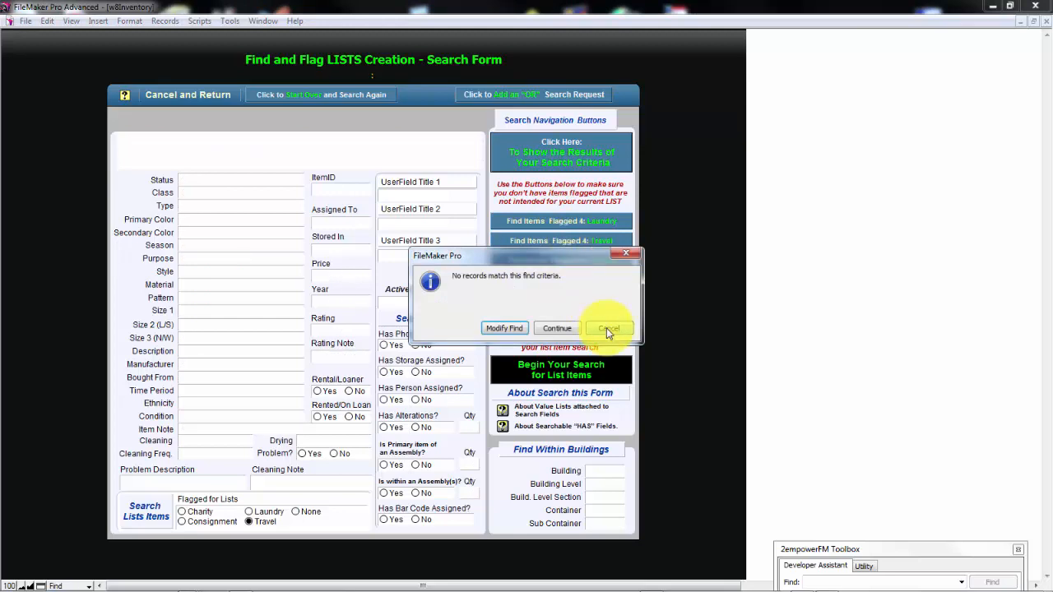
click(607, 328)
click(580, 261)
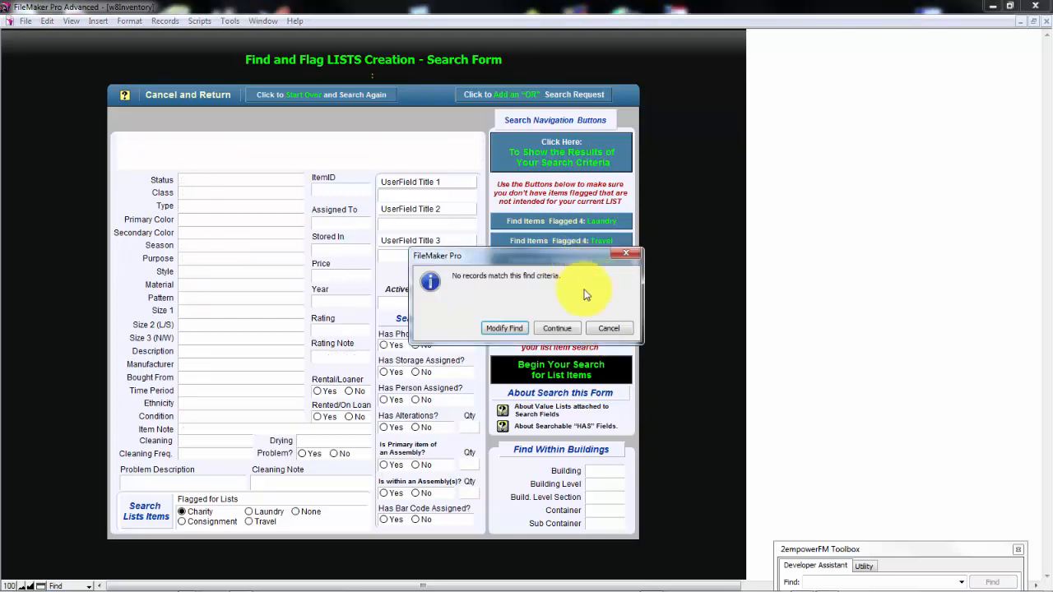
click(609, 327)
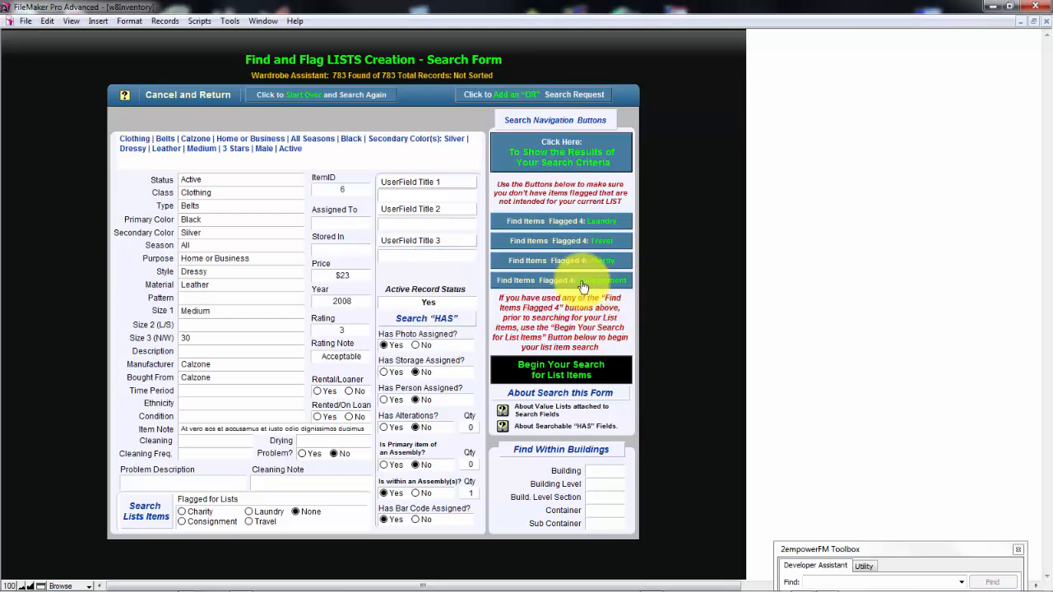
click(582, 281)
click(600, 329)
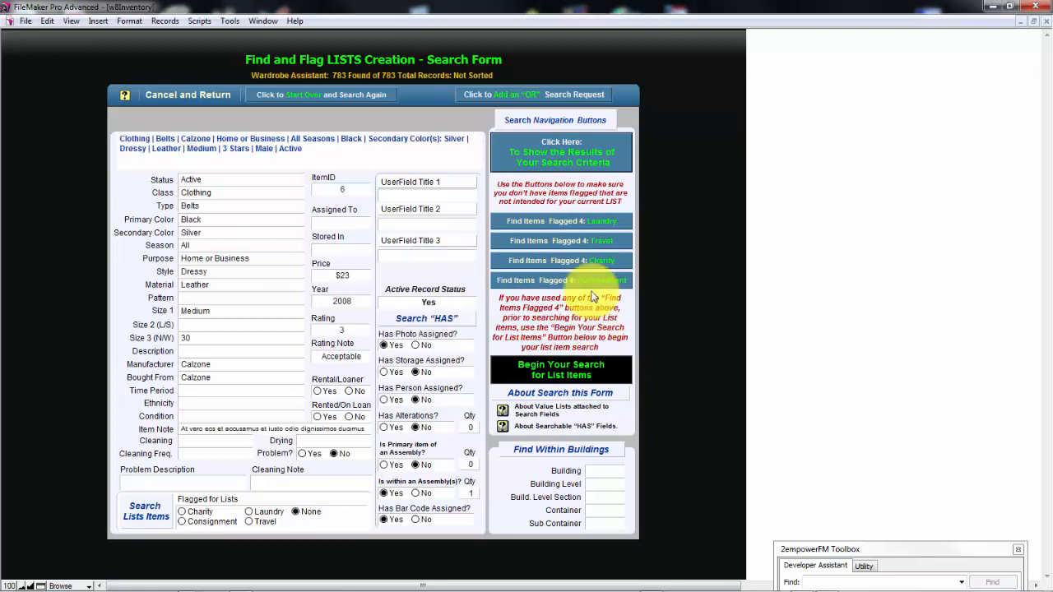
click(595, 227)
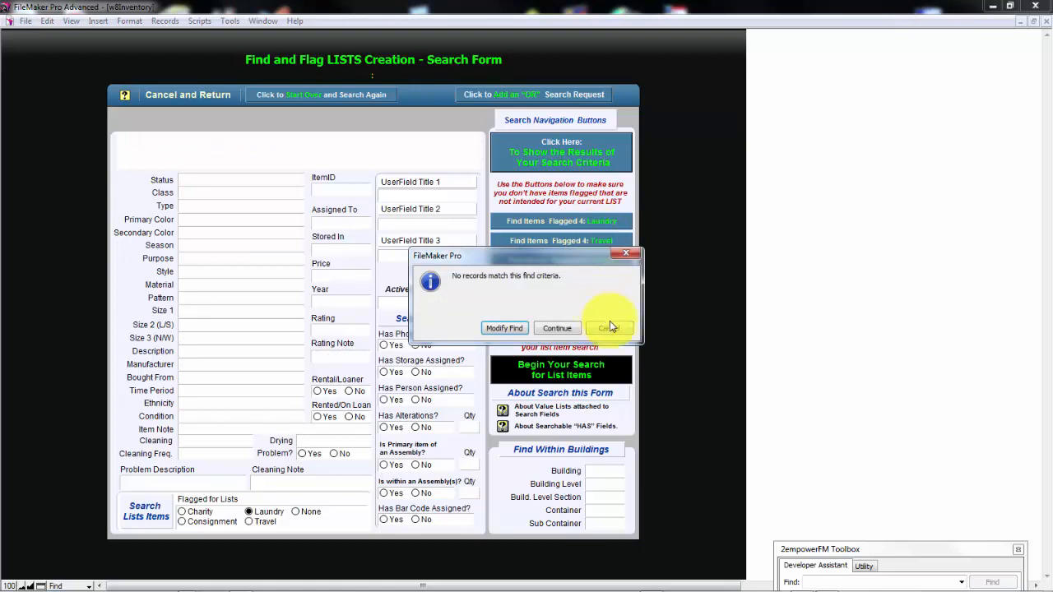
click(614, 329)
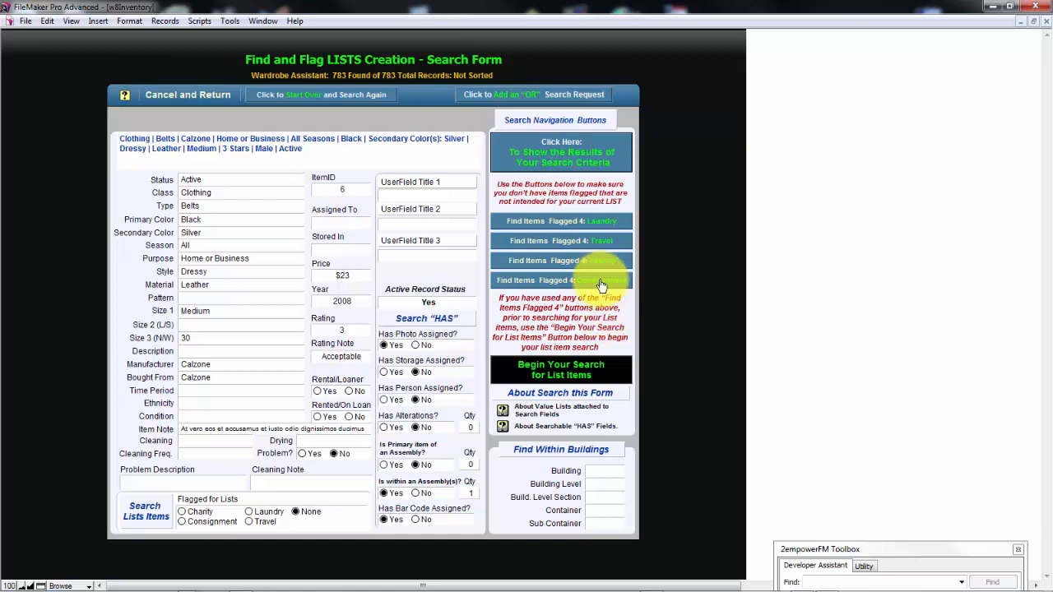
Begin a new search for list items with the type Shirts and show the matching results
click(588, 370)
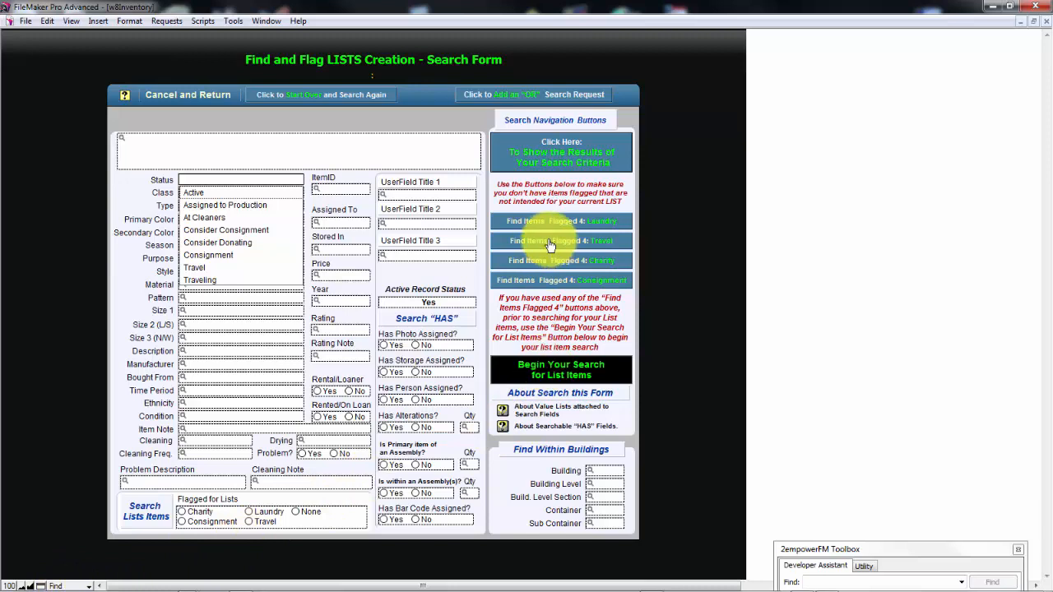
click(310, 179)
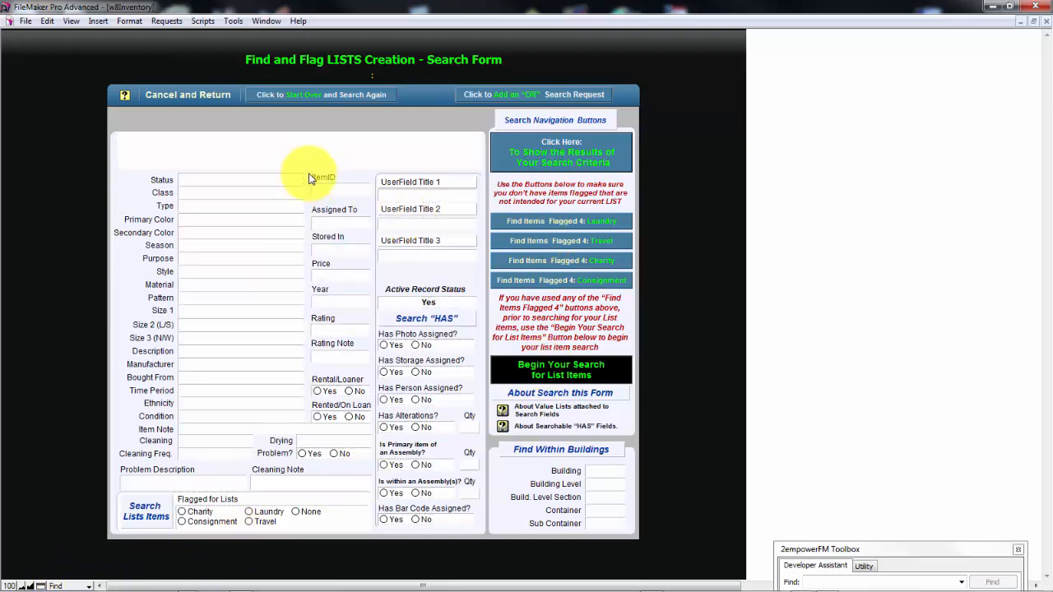
click(228, 210)
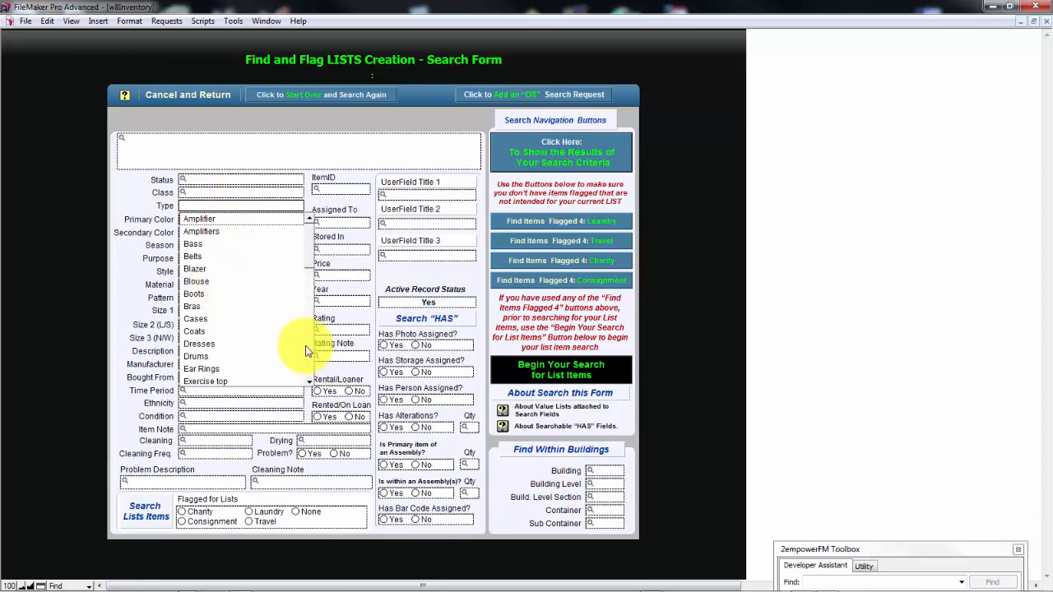
scroll(306, 350, down, 5)
scroll(306, 351, down, 5)
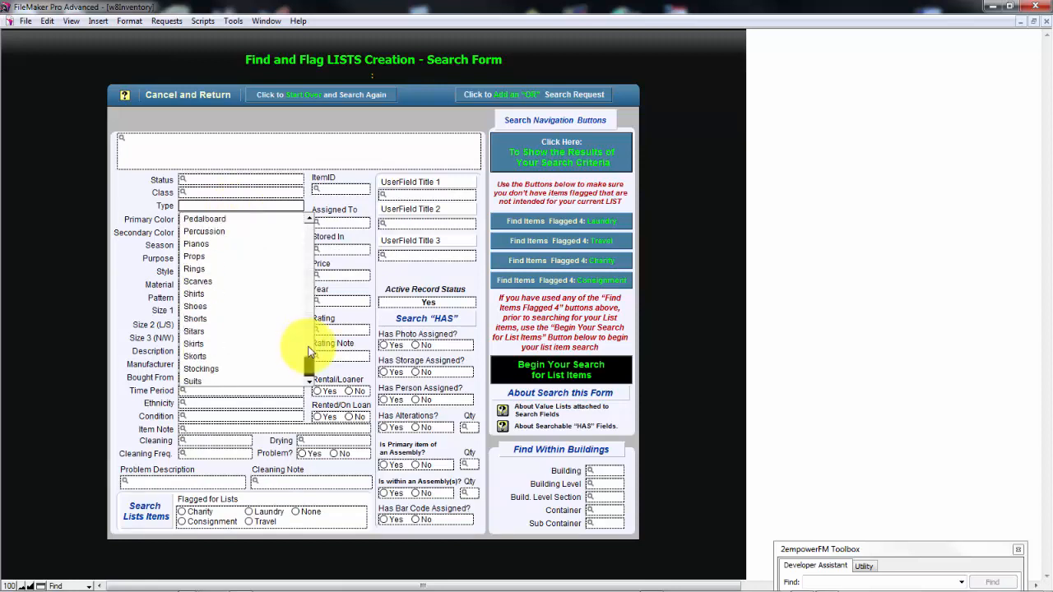
click(214, 293)
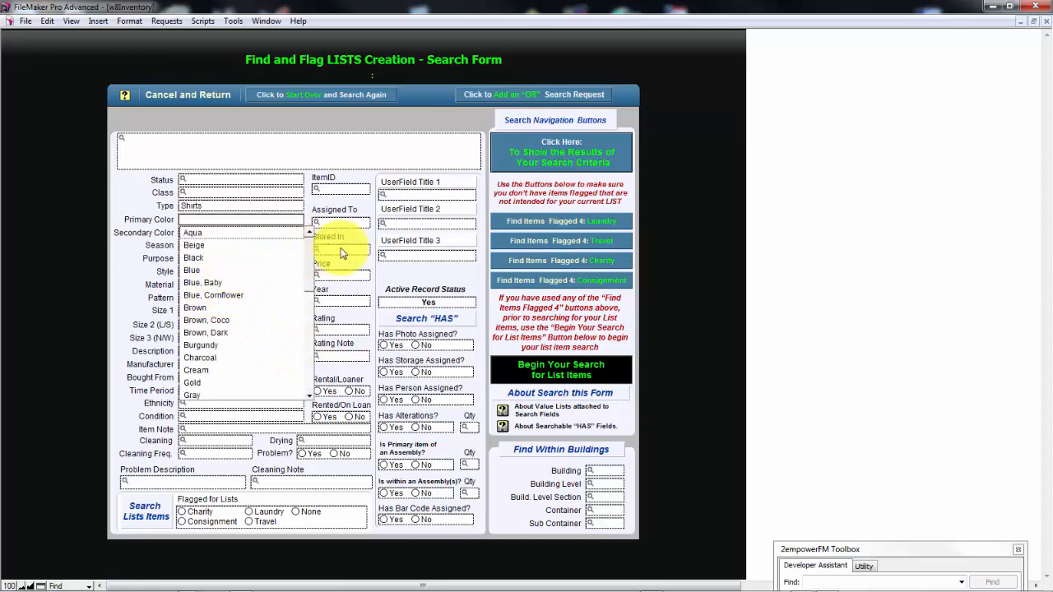
click(529, 167)
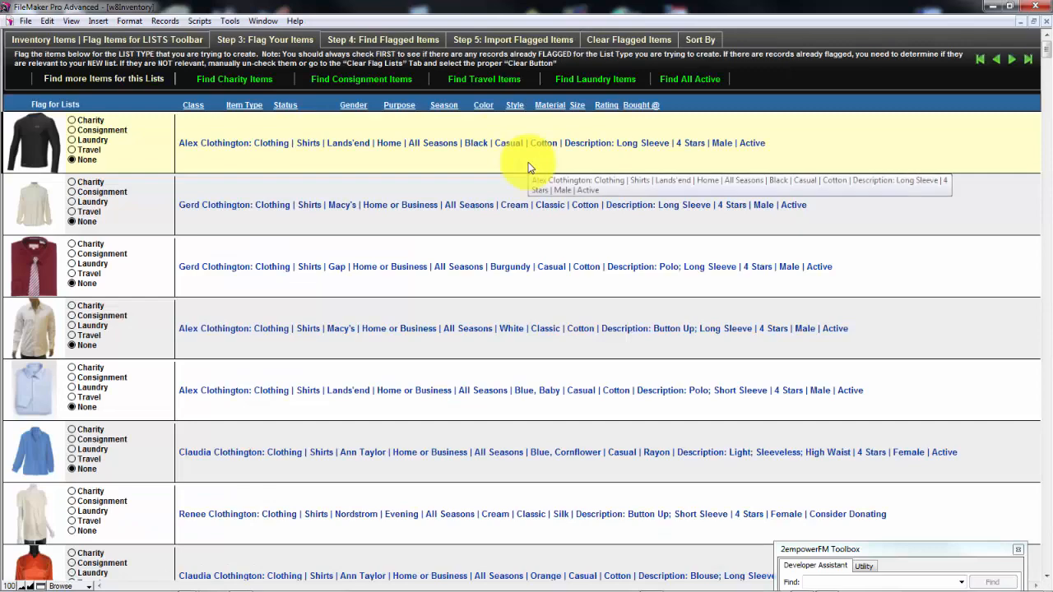
Look through the found shirts and their list flags
scroll(528, 167, down, 1)
scroll(528, 162, down, 5)
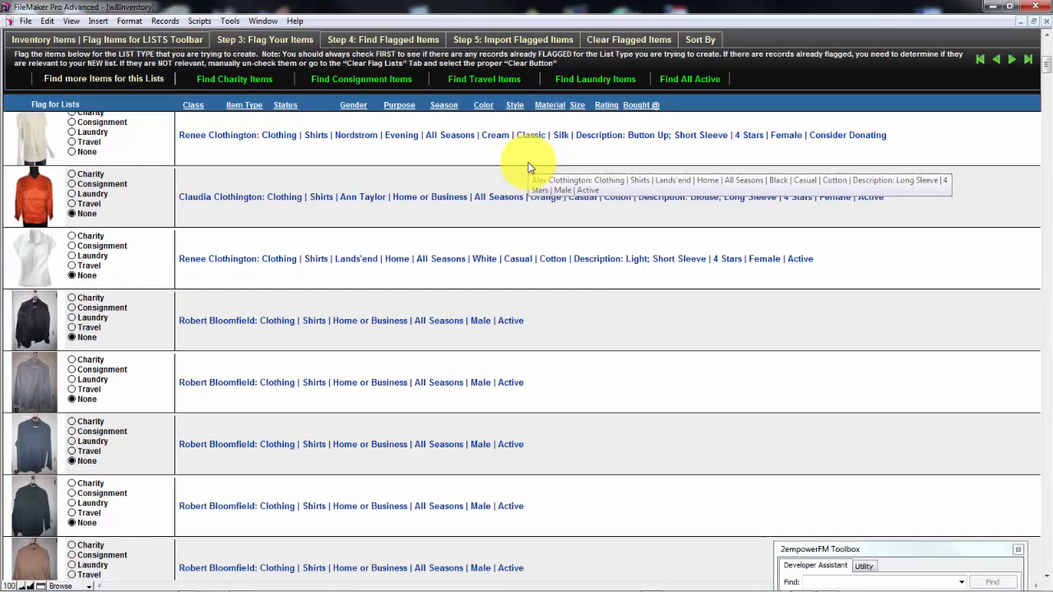
scroll(529, 167, down, 2)
scroll(529, 167, down, 5)
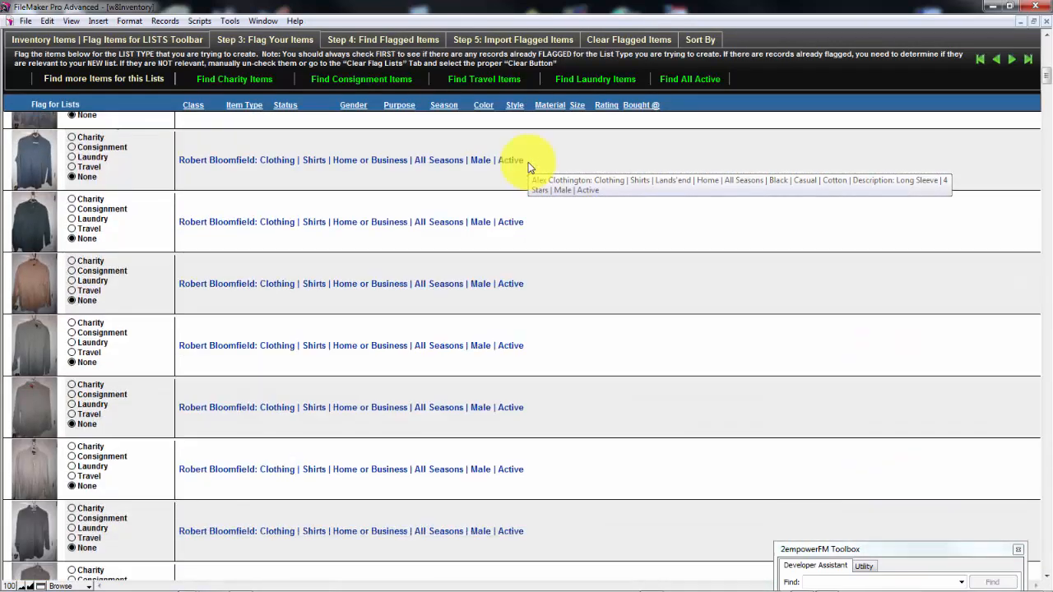
scroll(529, 167, down, 5)
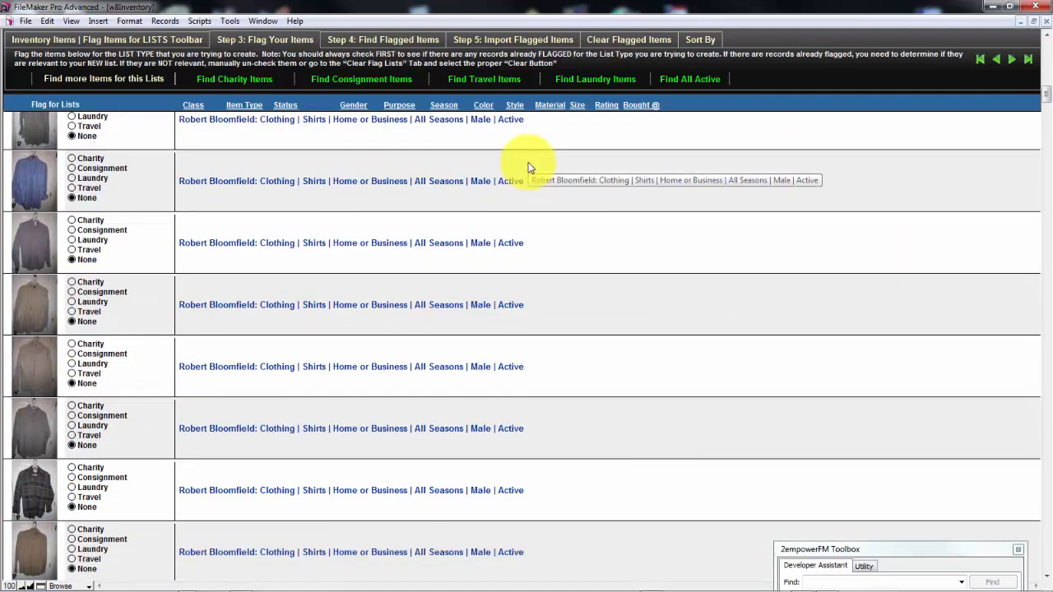
scroll(529, 167, down, 5)
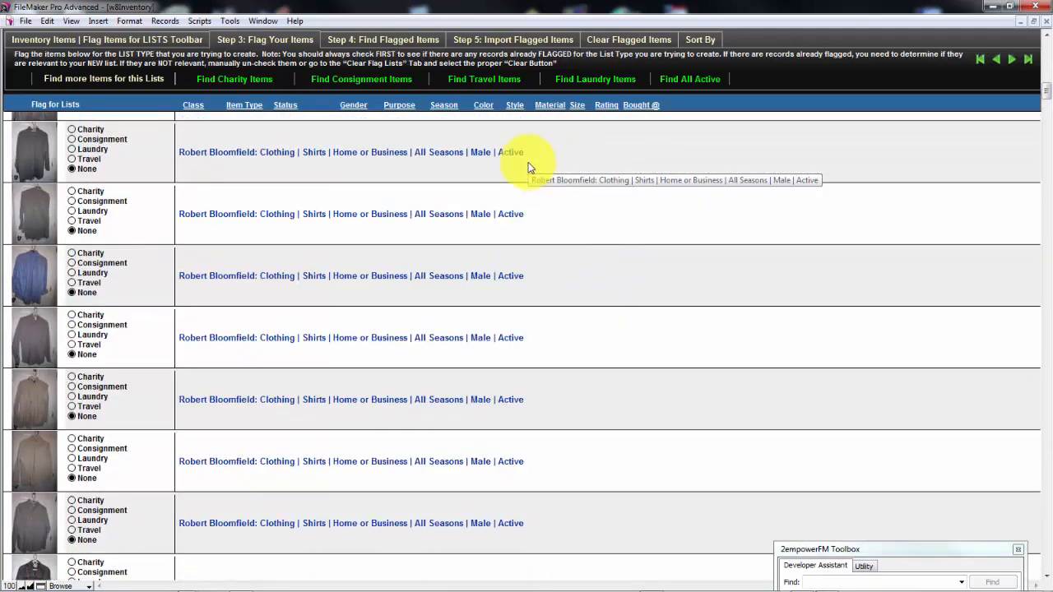
scroll(529, 167, down, 5)
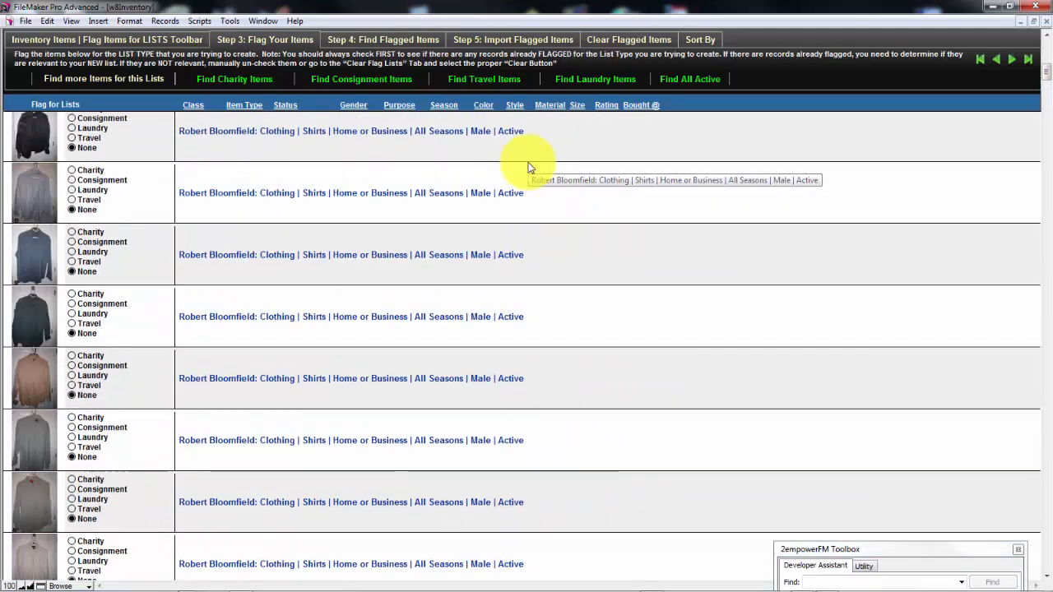
scroll(528, 162, down, 1)
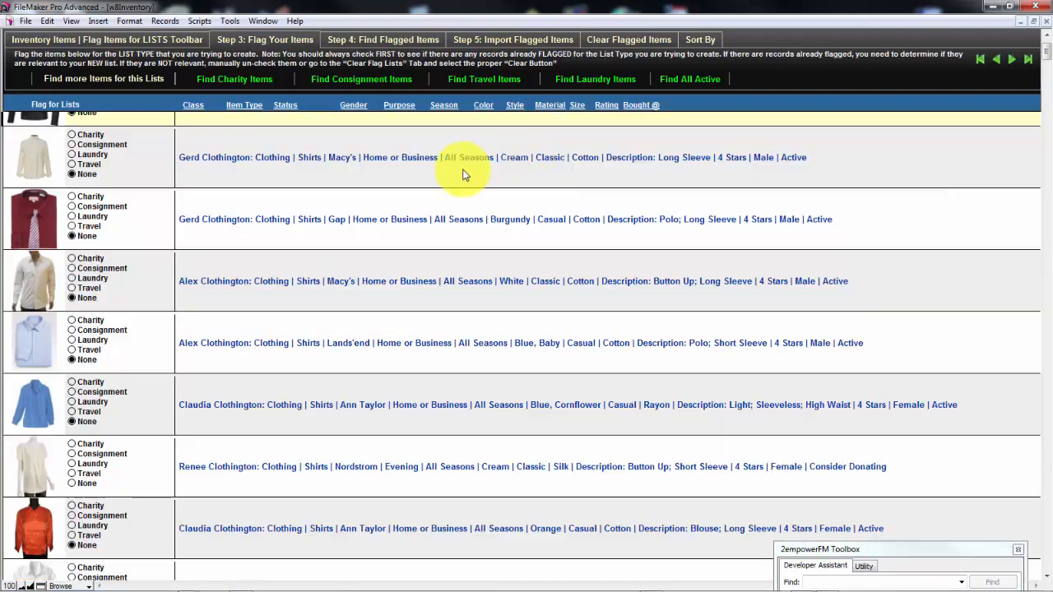
Flag the black, cream, white button-up, cornflower blue and orange long-sleeve shirts near the start of the results for Laundry
scroll(381, 148, up, 1)
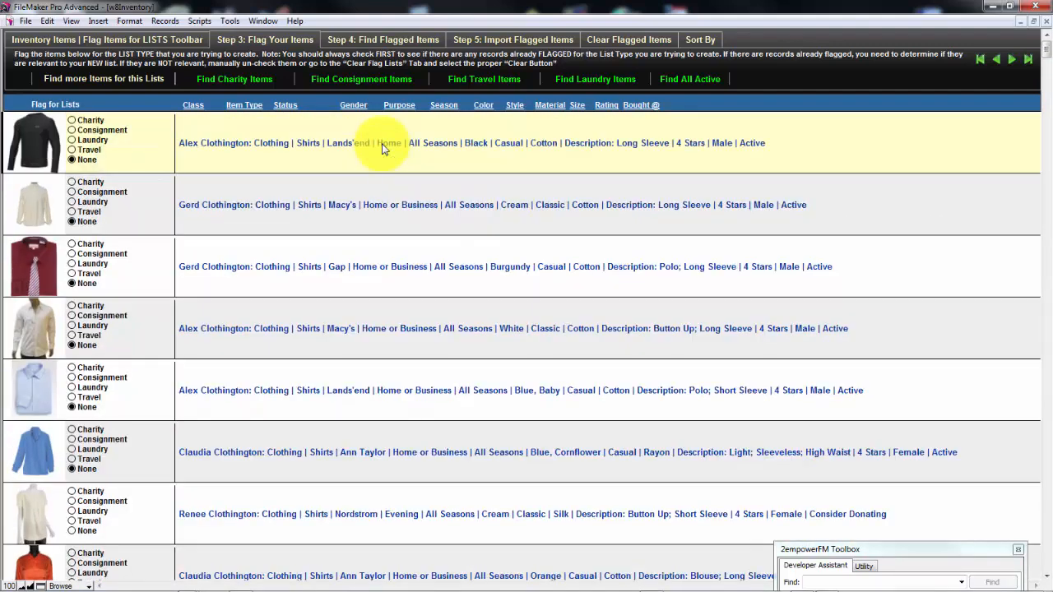
click(73, 141)
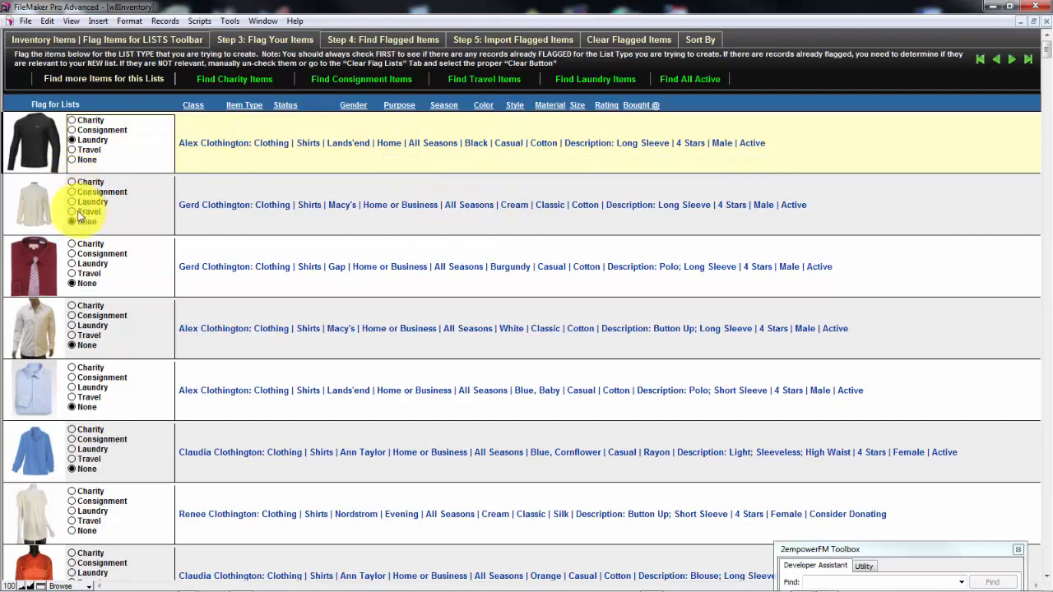
click(72, 202)
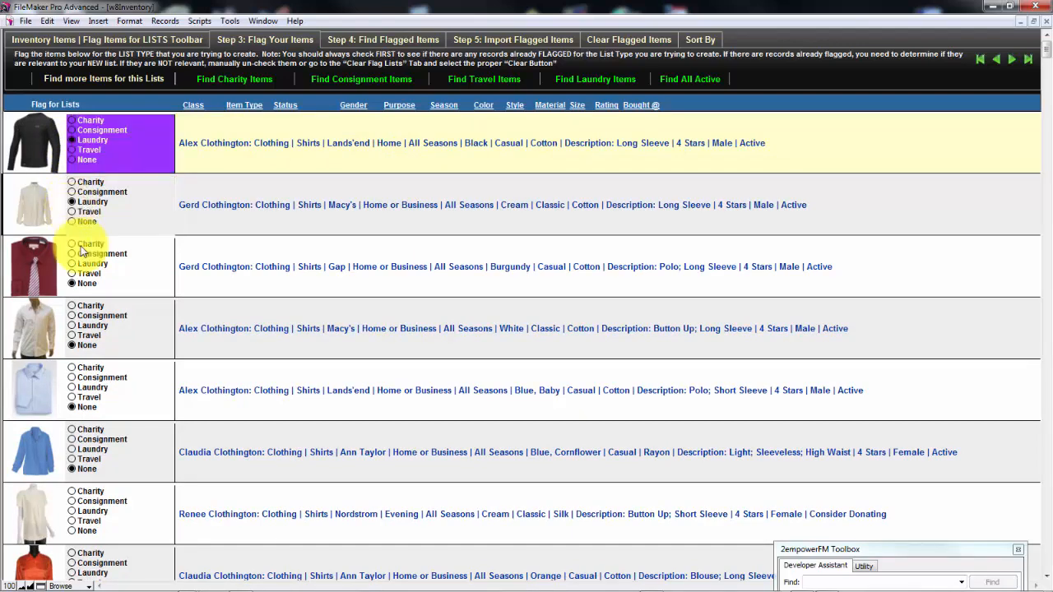
click(72, 326)
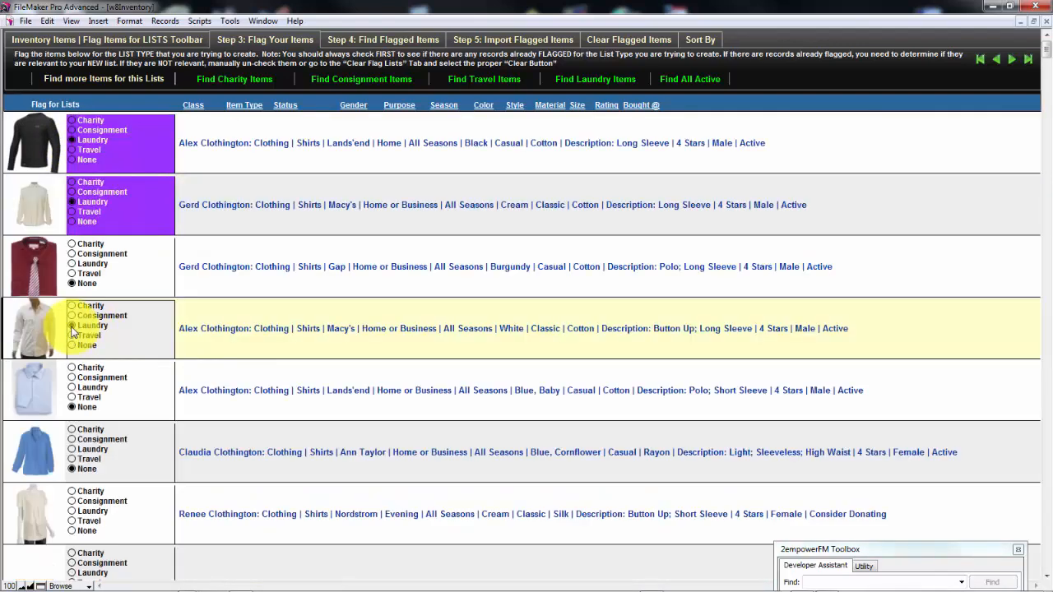
click(73, 449)
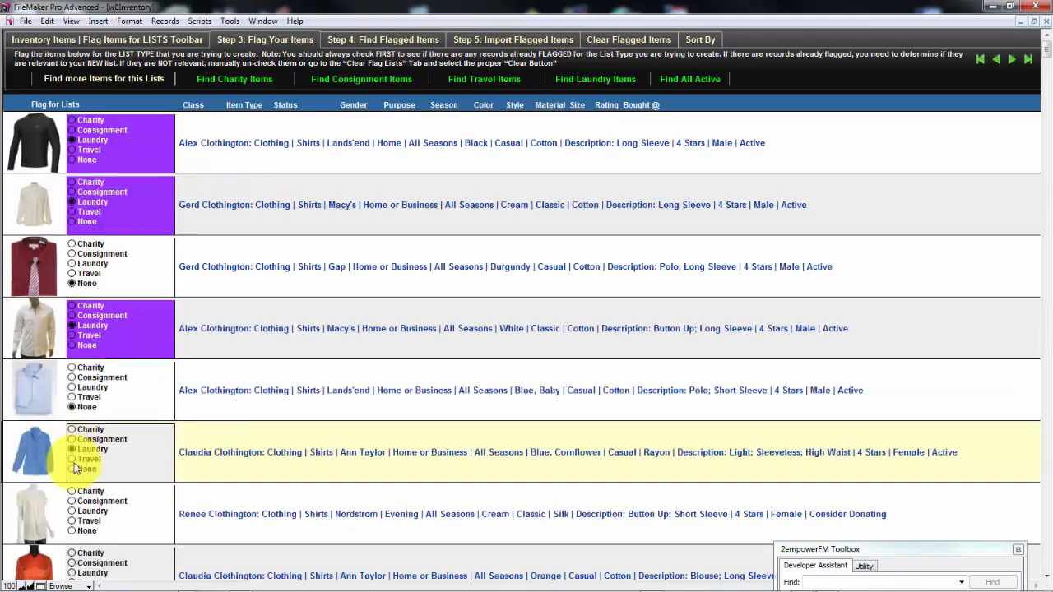
click(72, 573)
Flag a gray and a blue men's shirt further down the results for Laundry, and find all Laundry-flagged items
scroll(139, 531, down, 10)
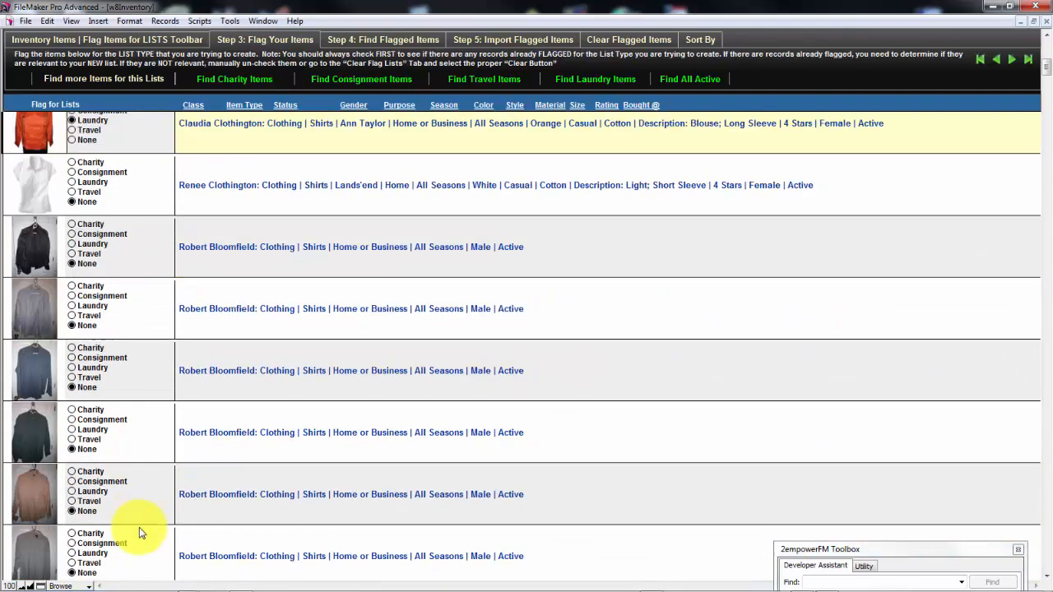
scroll(139, 528, down, 2)
click(72, 521)
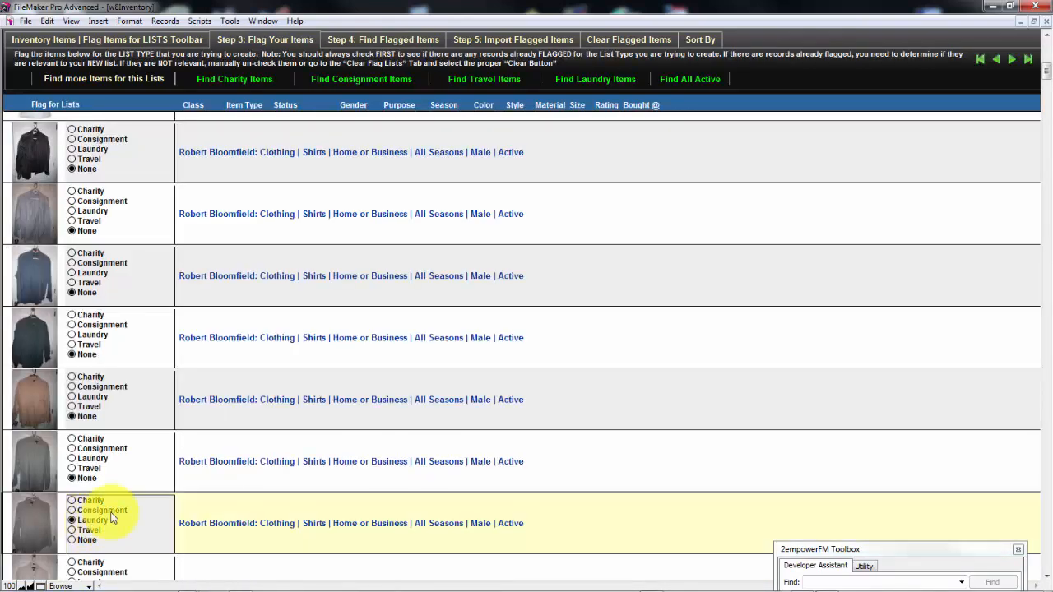
scroll(72, 526, down, 5)
click(71, 531)
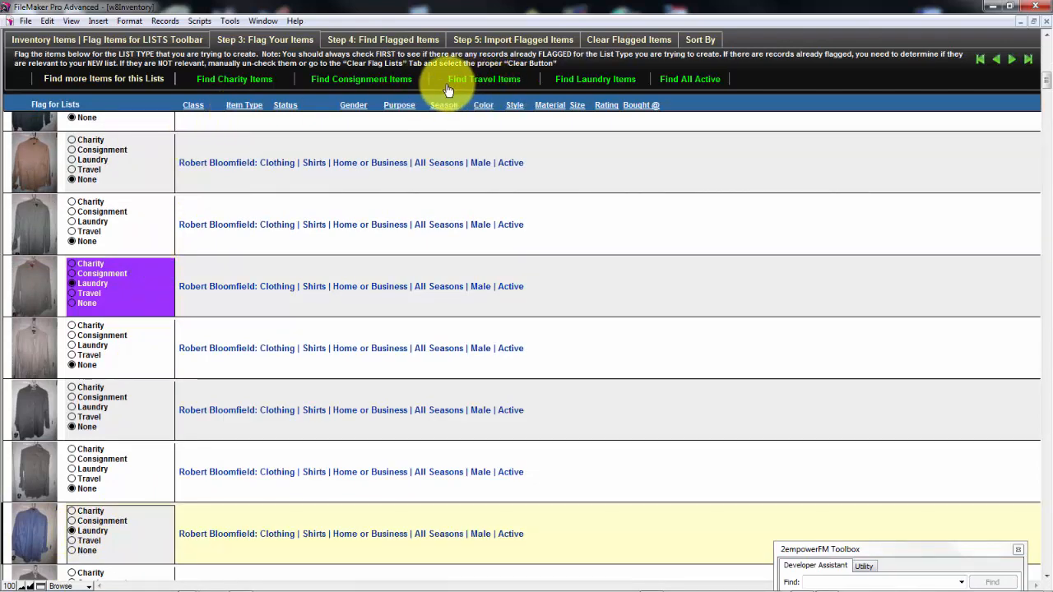
click(626, 83)
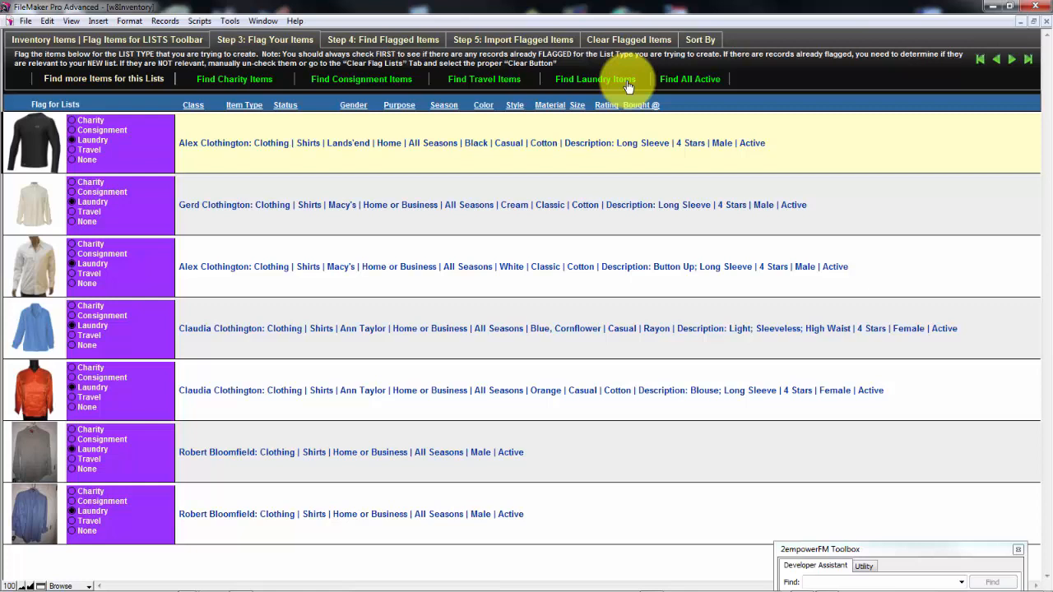
Go to Step 5, Import Flagged Items, and review the available target lists, keeping list 19, my laundry list
click(522, 46)
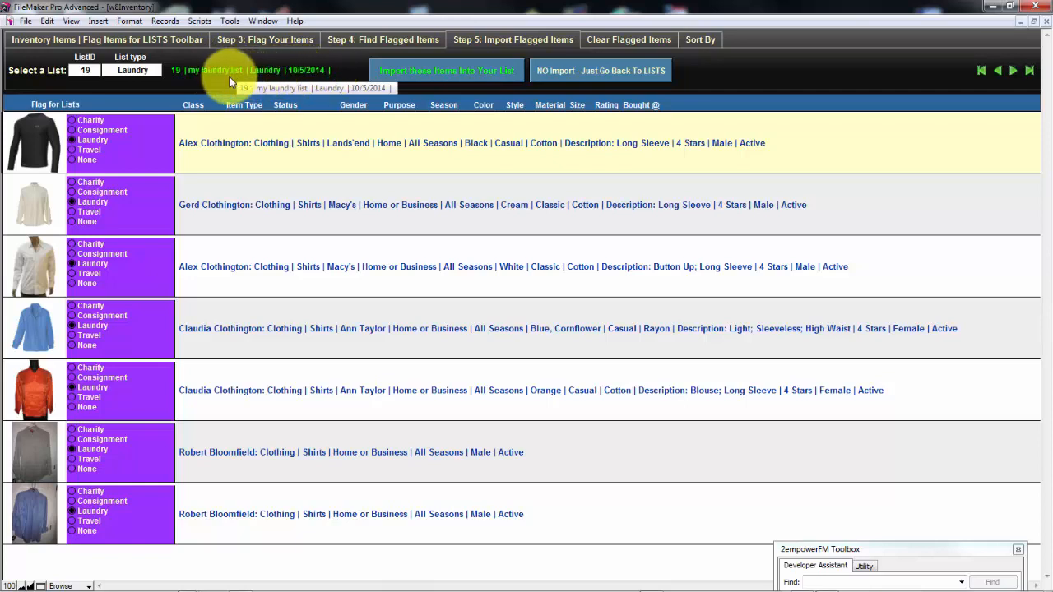
click(83, 70)
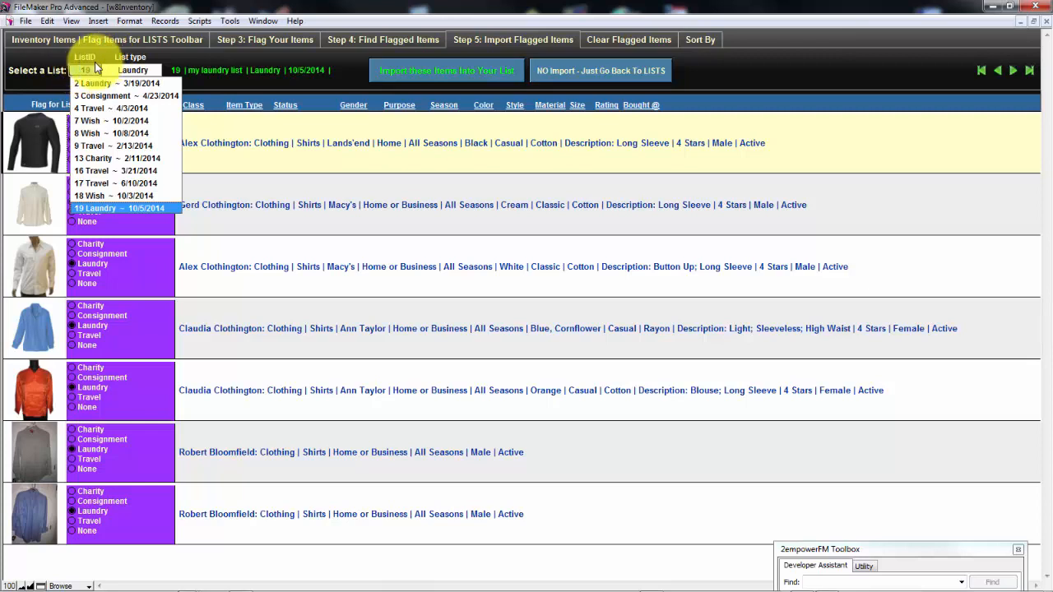
click(109, 51)
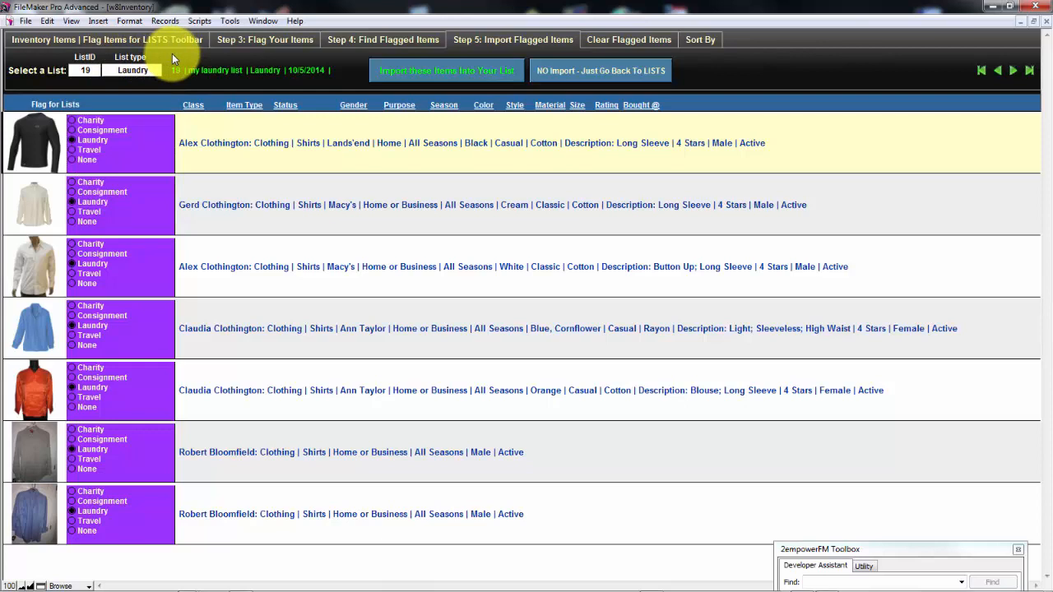
Import the flagged items into list 19, my laundry list, and clear their Laundry flags in the inventory
click(424, 74)
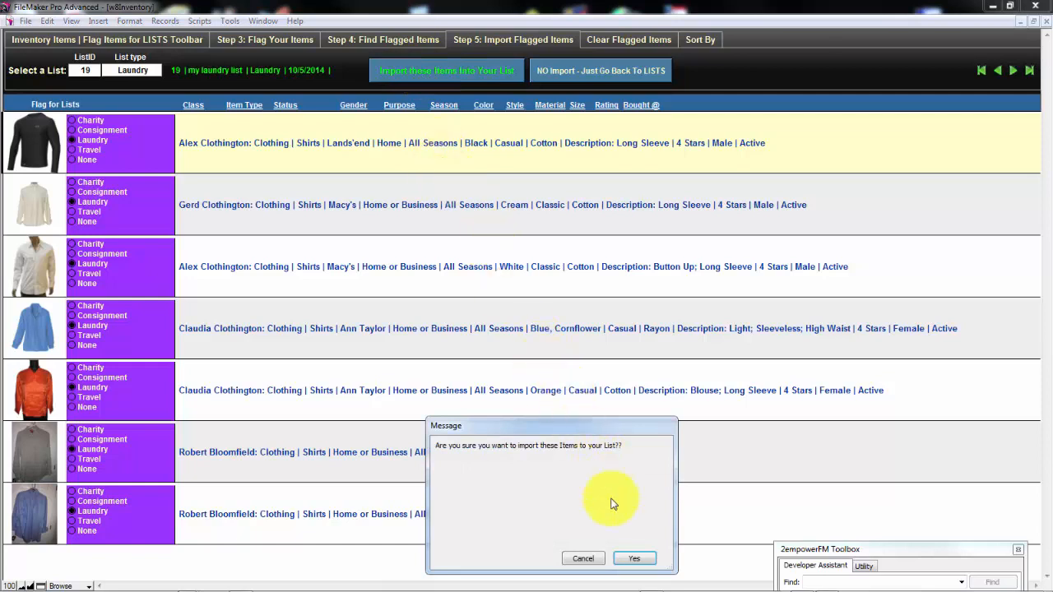
click(629, 561)
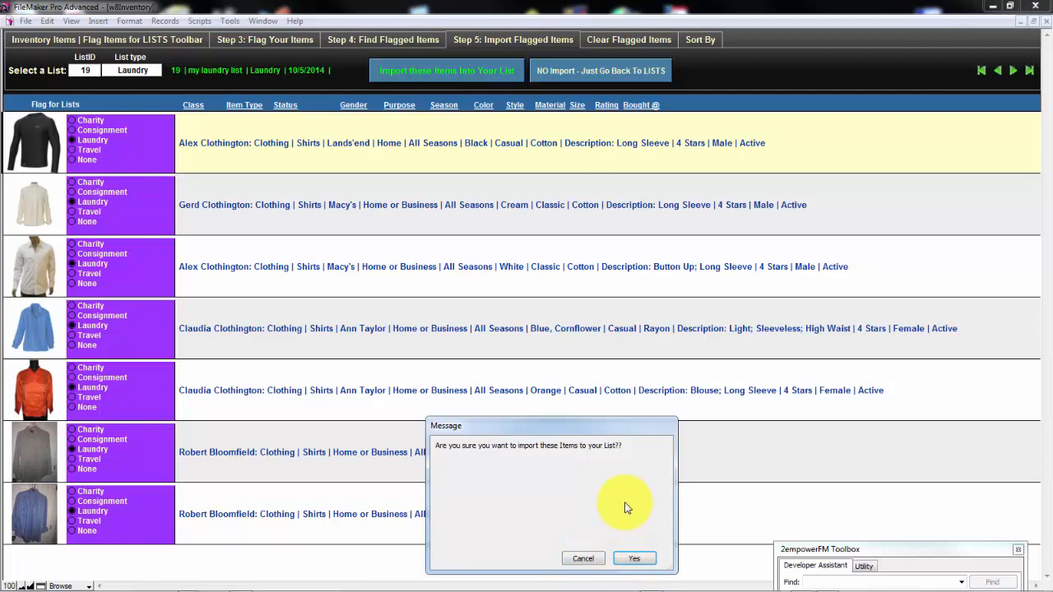
click(631, 563)
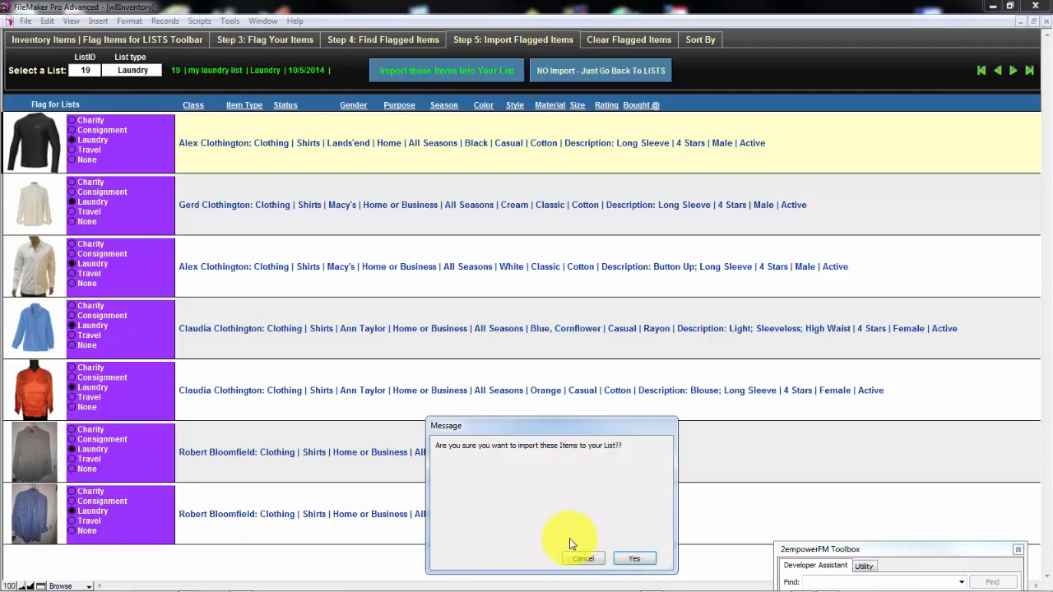
click(636, 559)
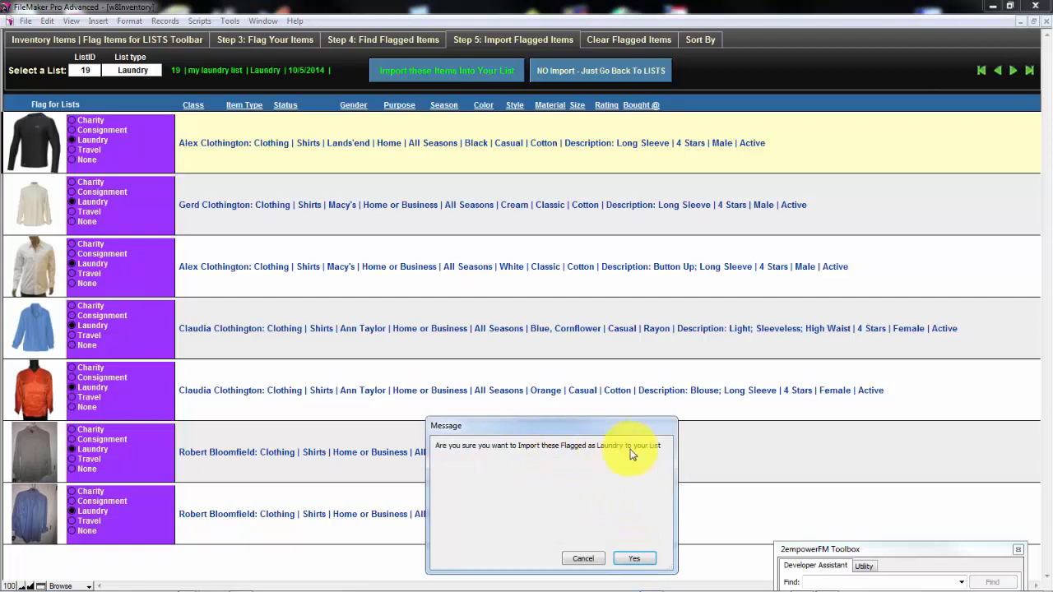
click(631, 561)
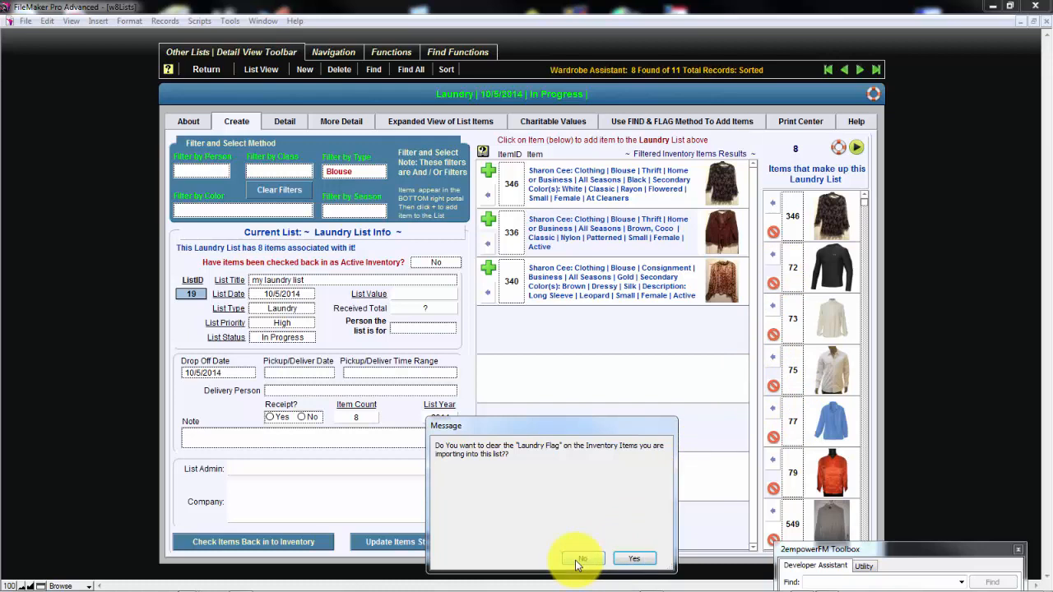
click(627, 559)
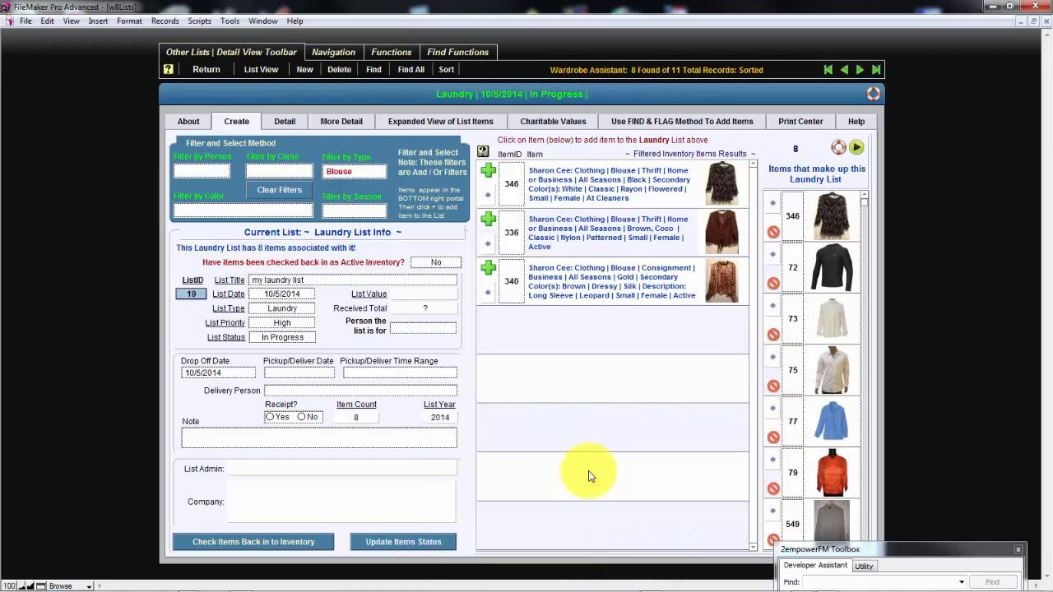
Clear the inventory item filters and review the imported items in the list's Detail and More Detail views
click(274, 197)
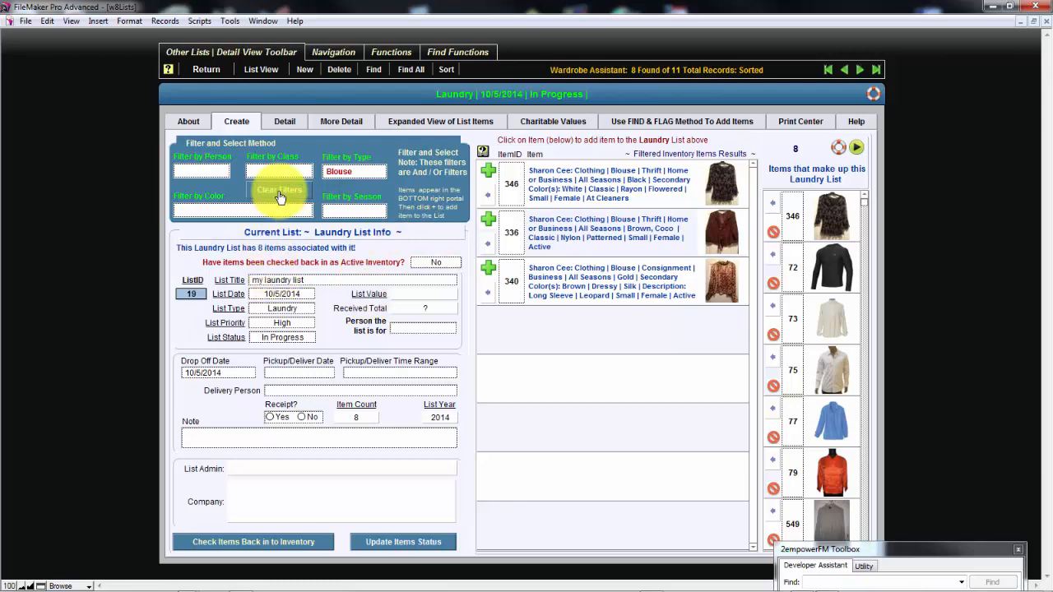
click(285, 122)
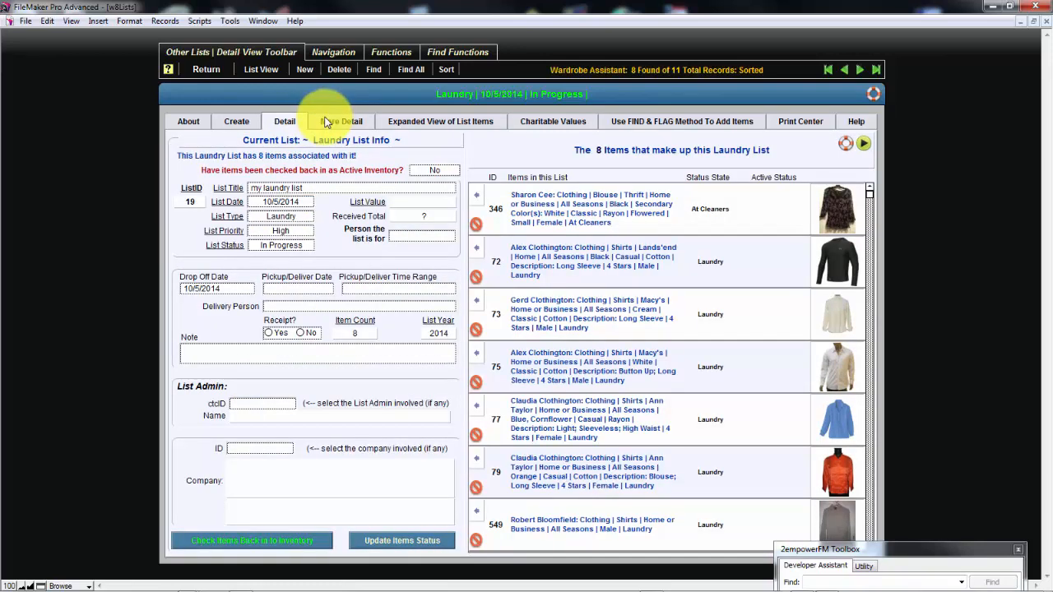
click(326, 122)
scroll(864, 279, down, 2)
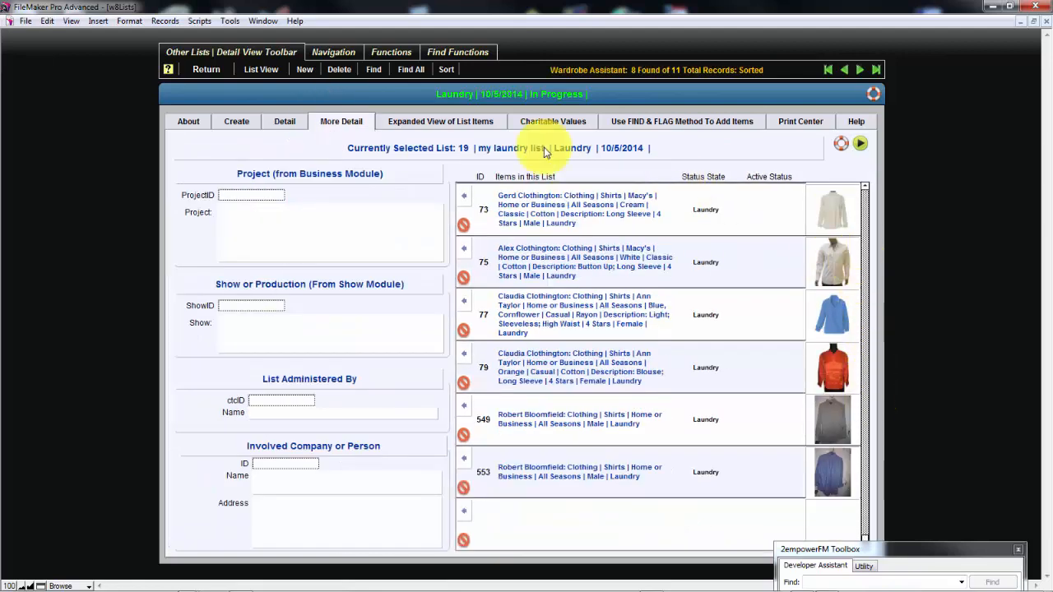
Remove the cream long-sleeve Macy's shirt, item 73, from the Laundry list in the Detail view and check the remaining items
click(285, 123)
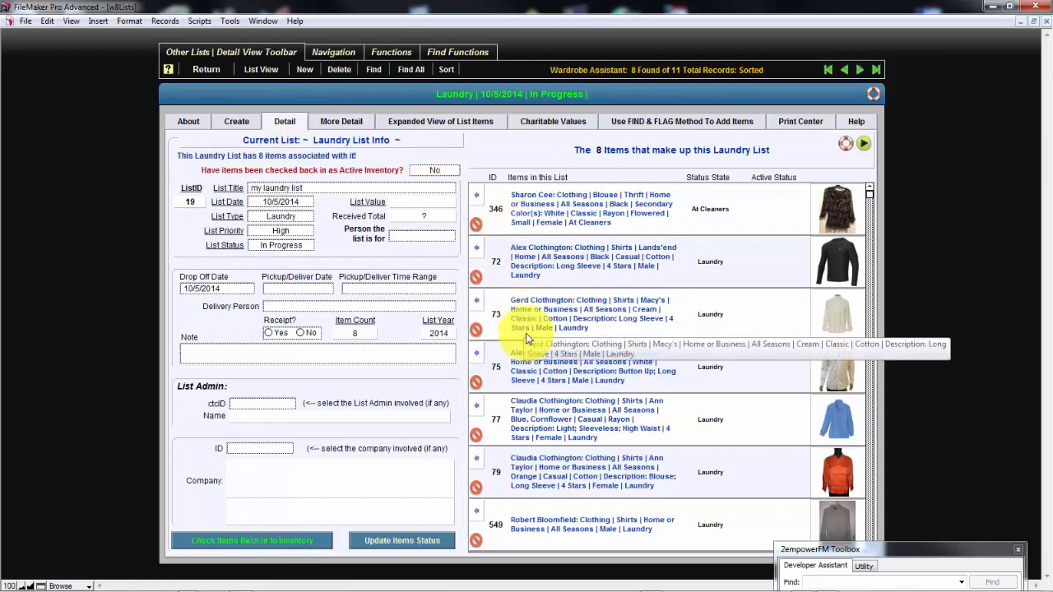
click(476, 329)
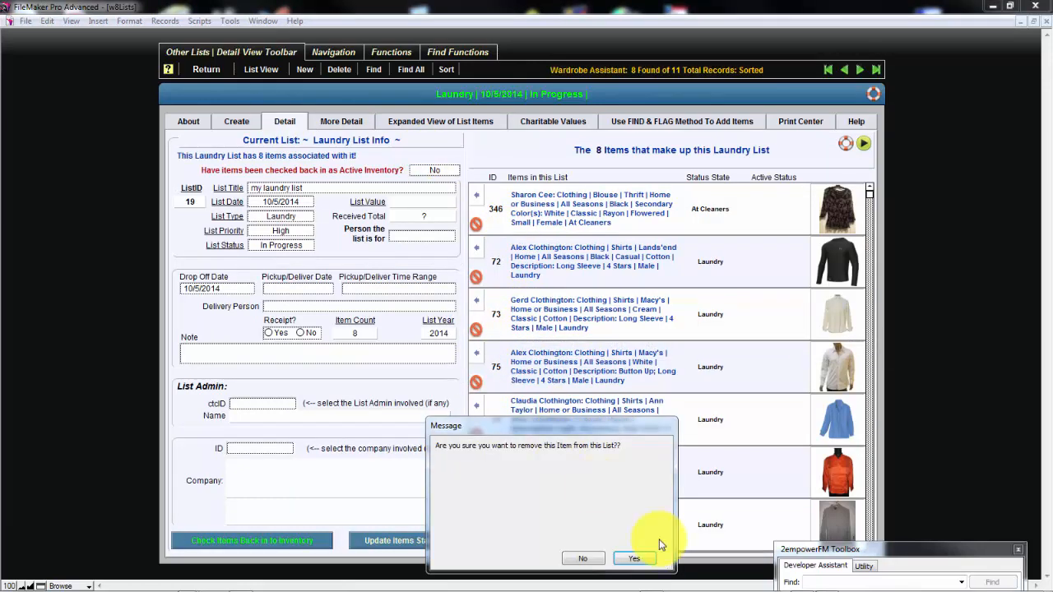
click(646, 559)
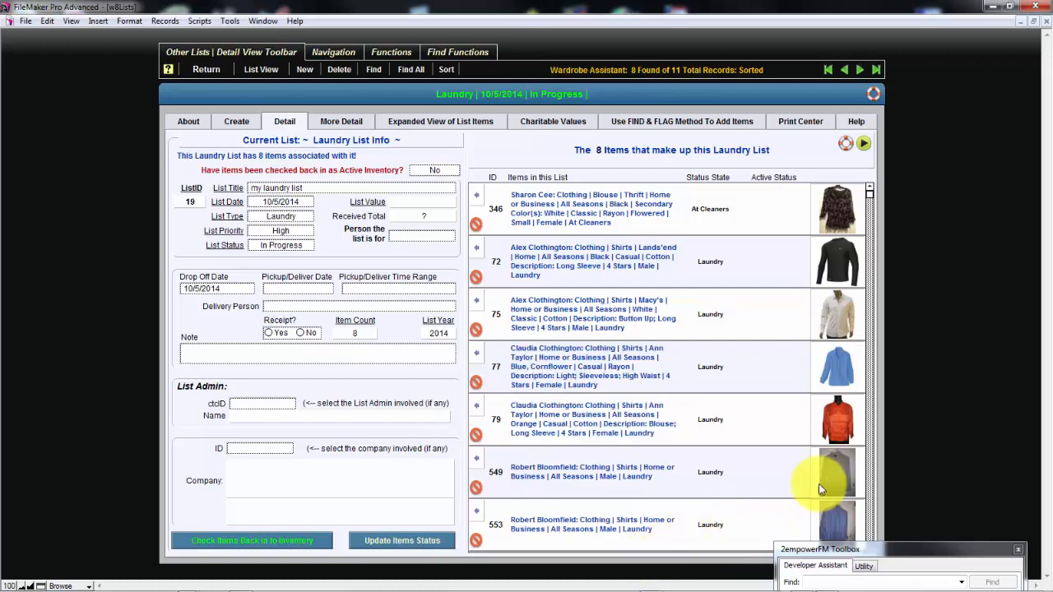
scroll(873, 488, down, 1)
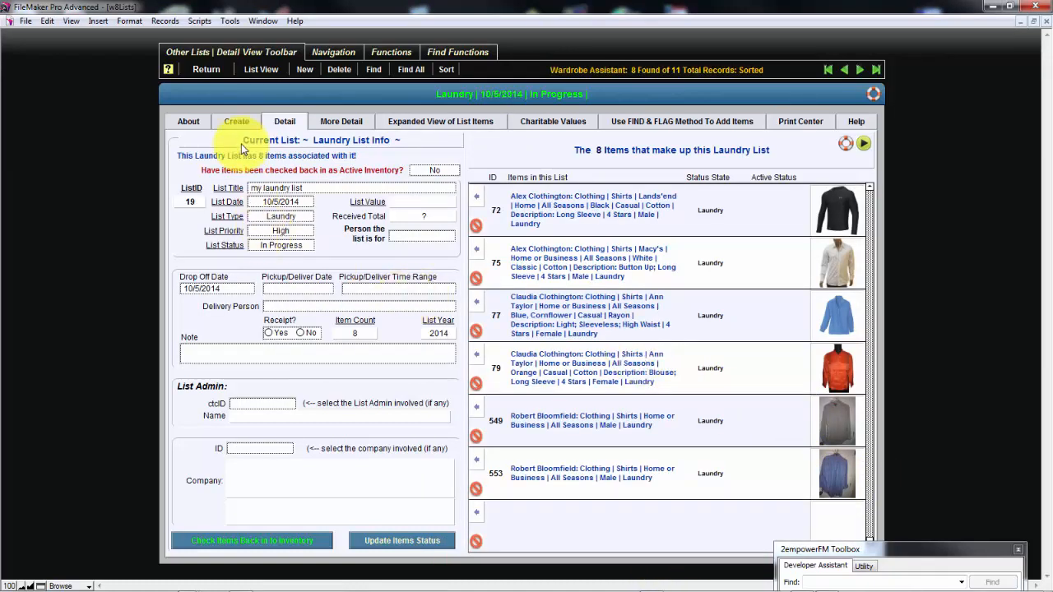
Revisit the Create view and examine the Print Center's report options and the items of the Laundry list, refreshing the record
click(237, 121)
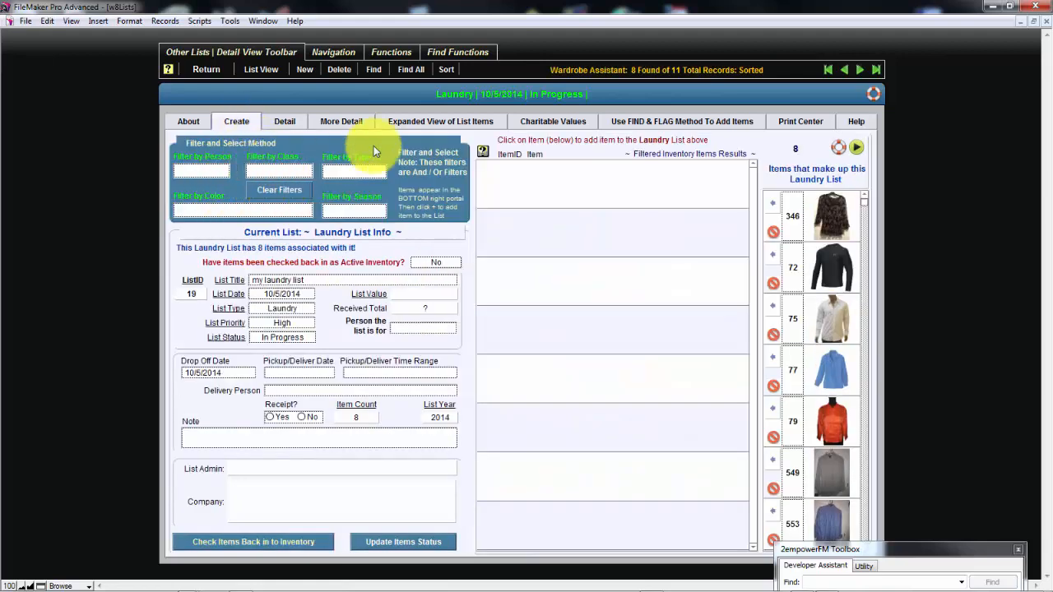
click(810, 123)
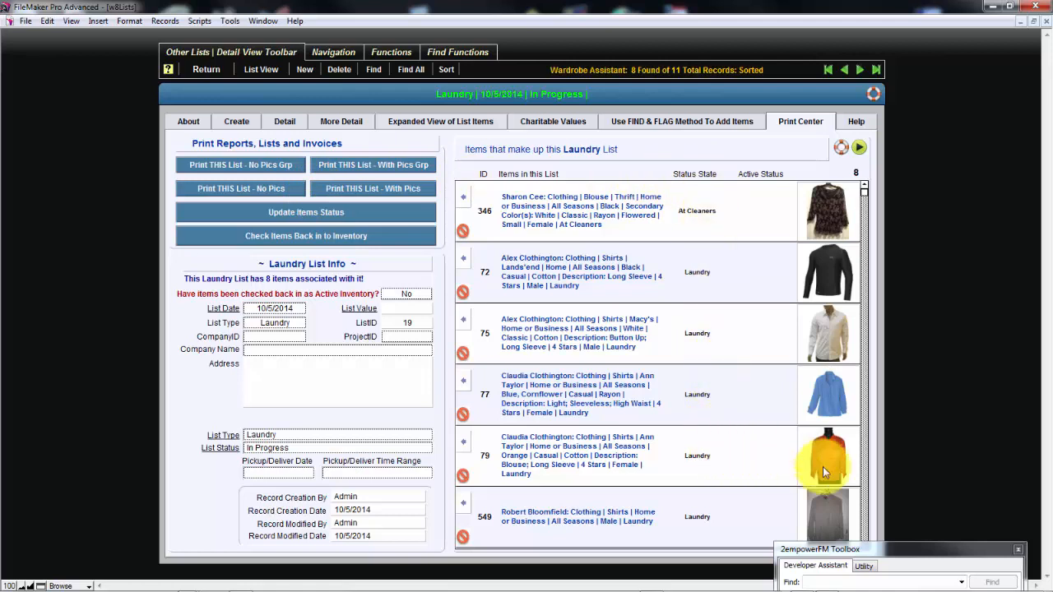
scroll(862, 480, down, 2)
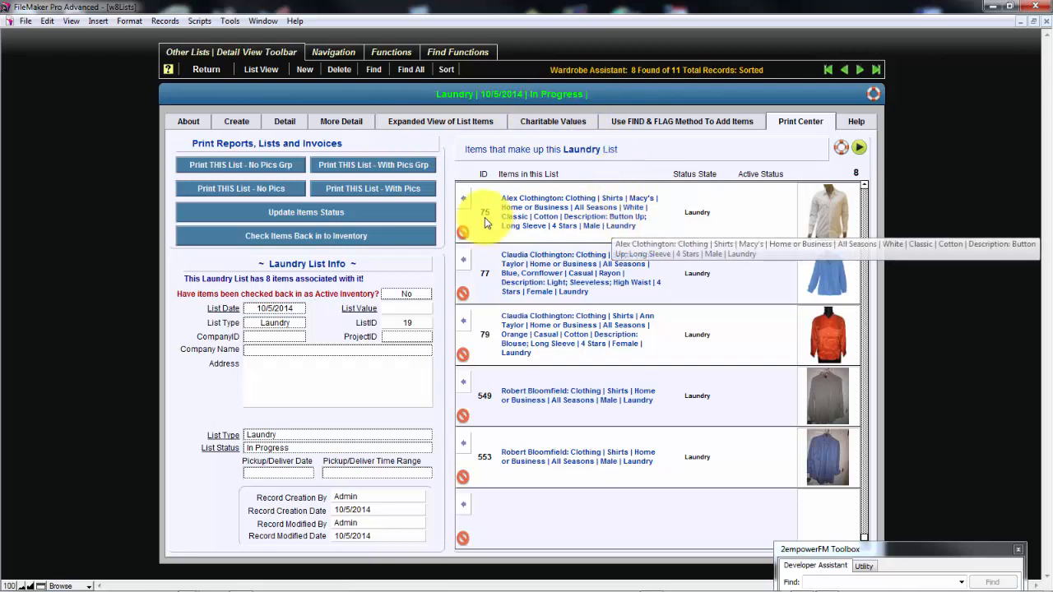
click(450, 201)
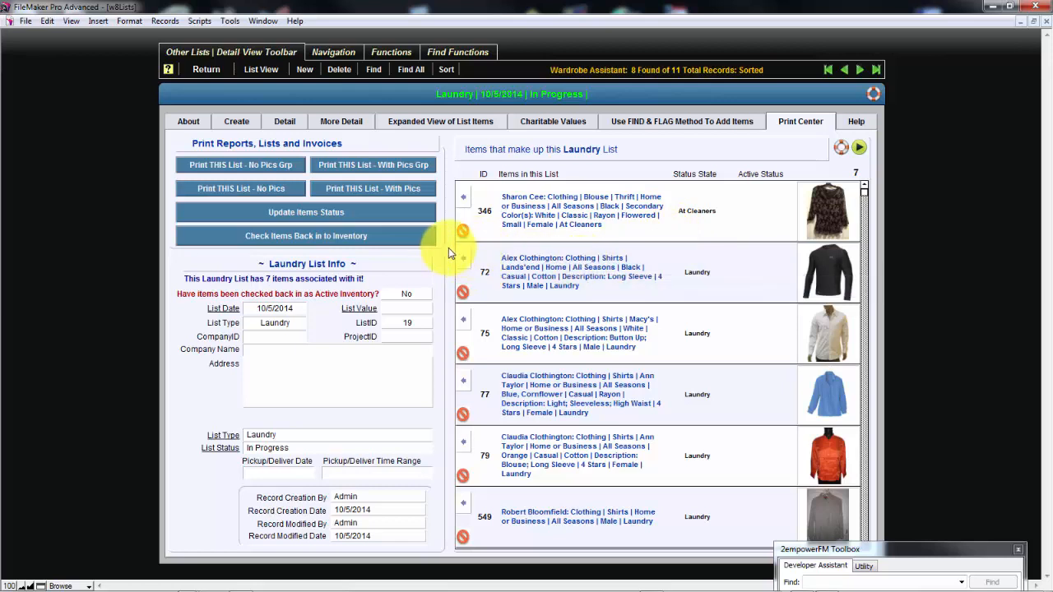
Browse the other Travel and Charity lists in the Print Center, and return to the 10/5/2014 Laundry list's Detail view
scroll(448, 251, down, 1)
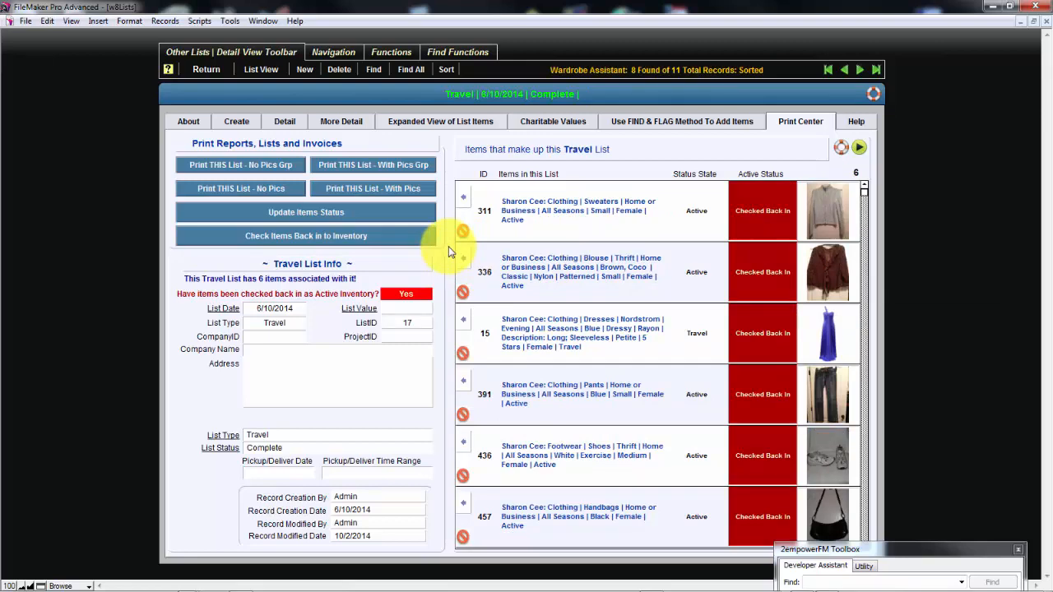
scroll(449, 252, down, 1)
scroll(448, 247, down, 2)
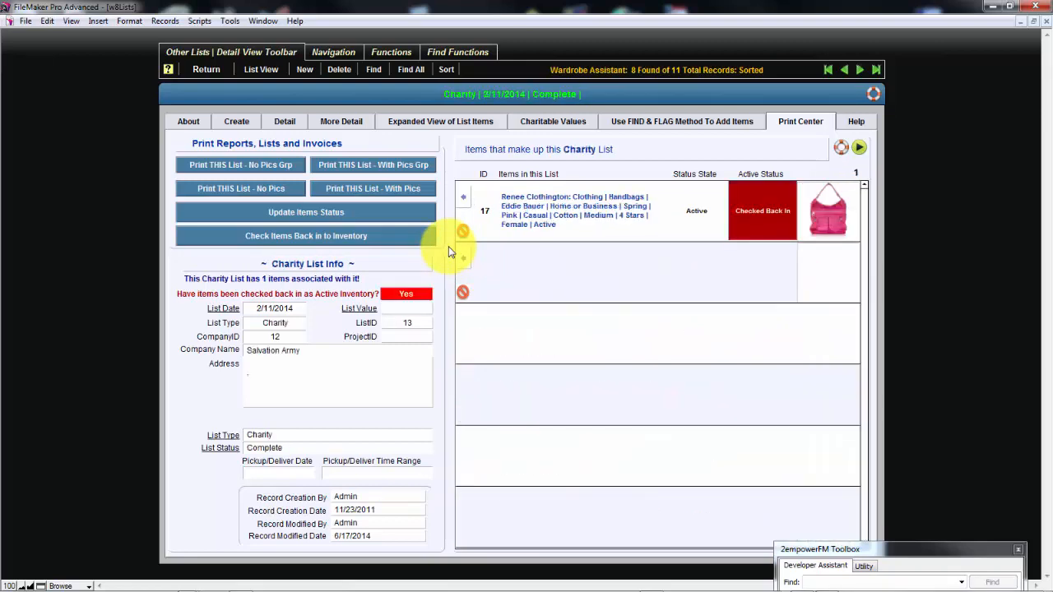
scroll(448, 246, down, 1)
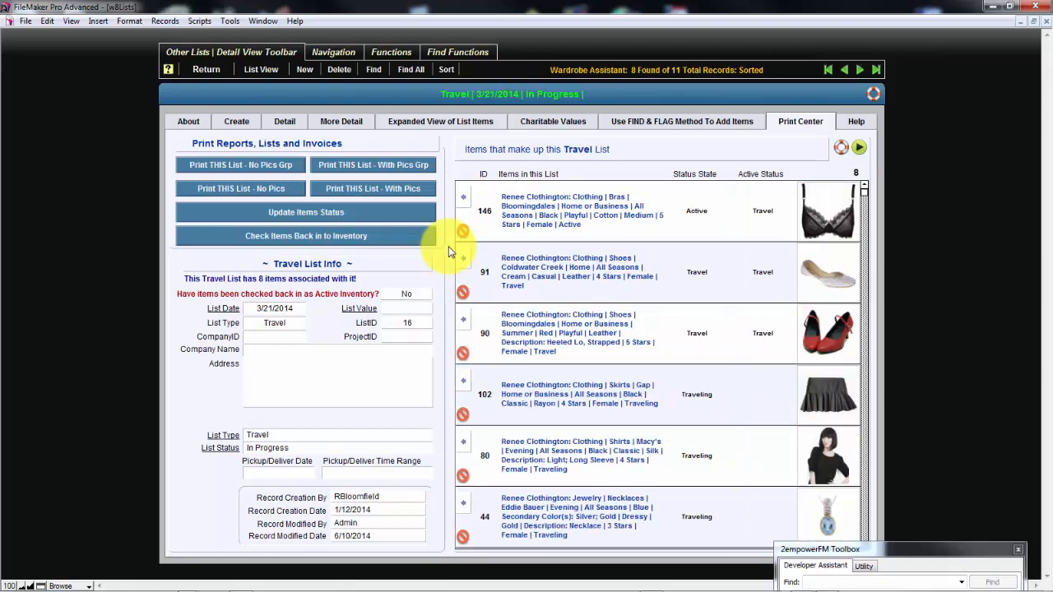
scroll(449, 246, up, 1)
scroll(448, 246, down, 1)
scroll(448, 246, up, 2)
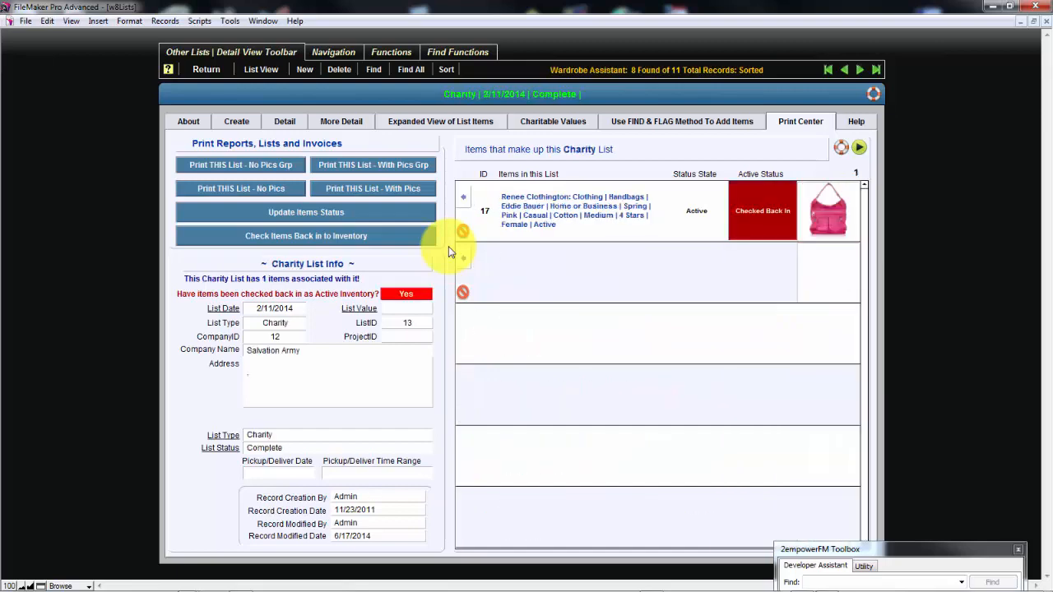
scroll(448, 246, down, 1)
scroll(449, 246, down, 1)
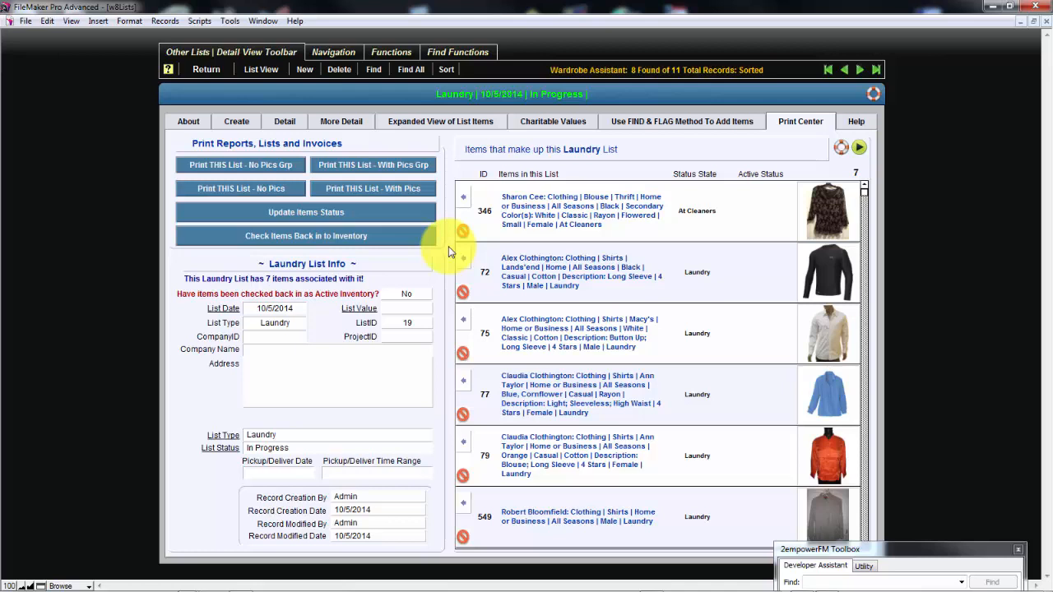
click(274, 123)
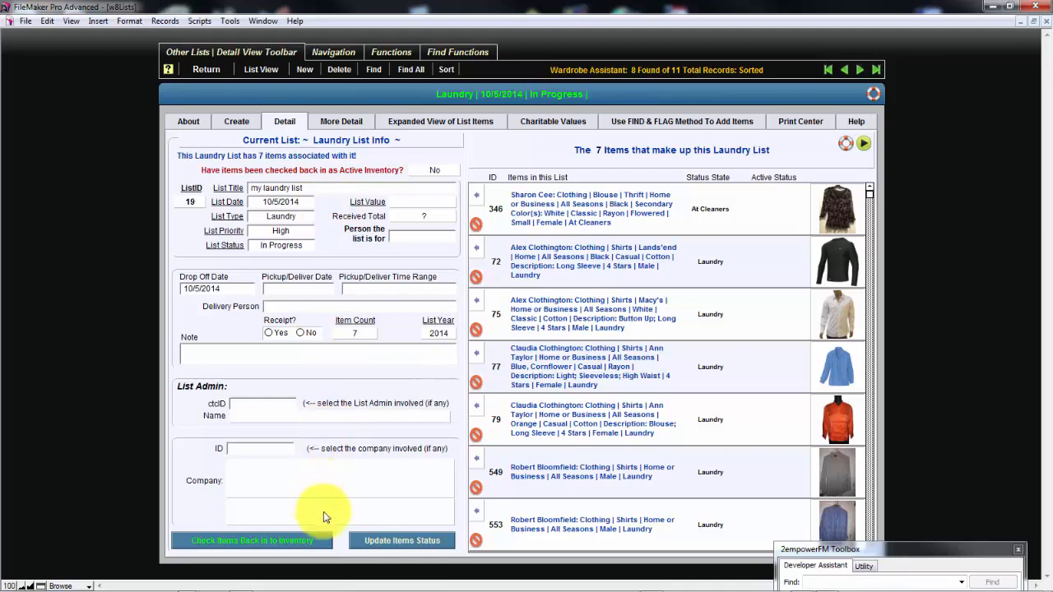
Check the Laundry list's items back in to inventory as active, and review the list in the Find & Flag, Create and Print Center views
click(320, 548)
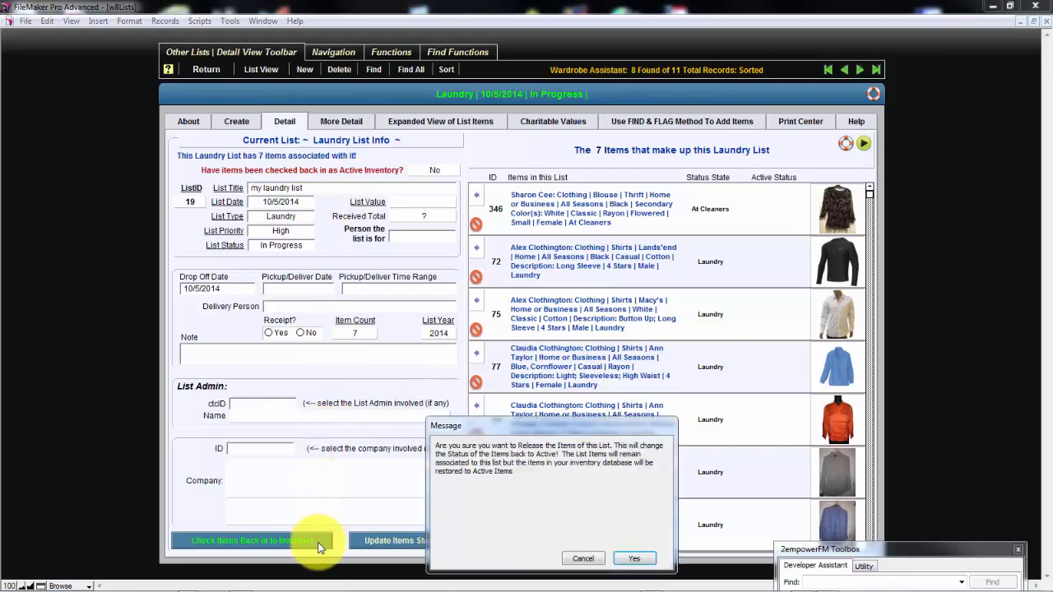
click(637, 559)
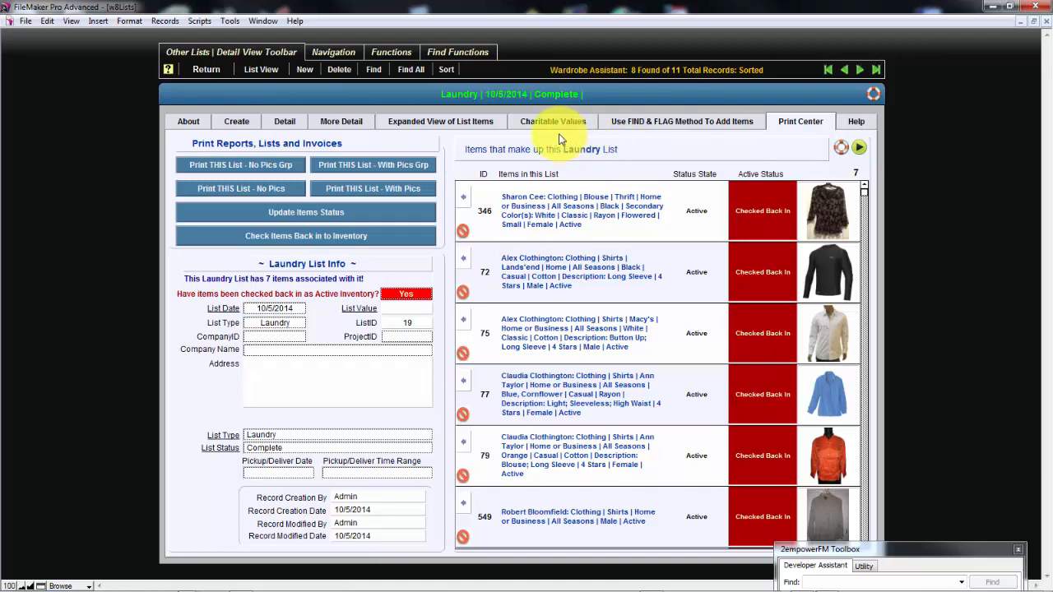
click(621, 127)
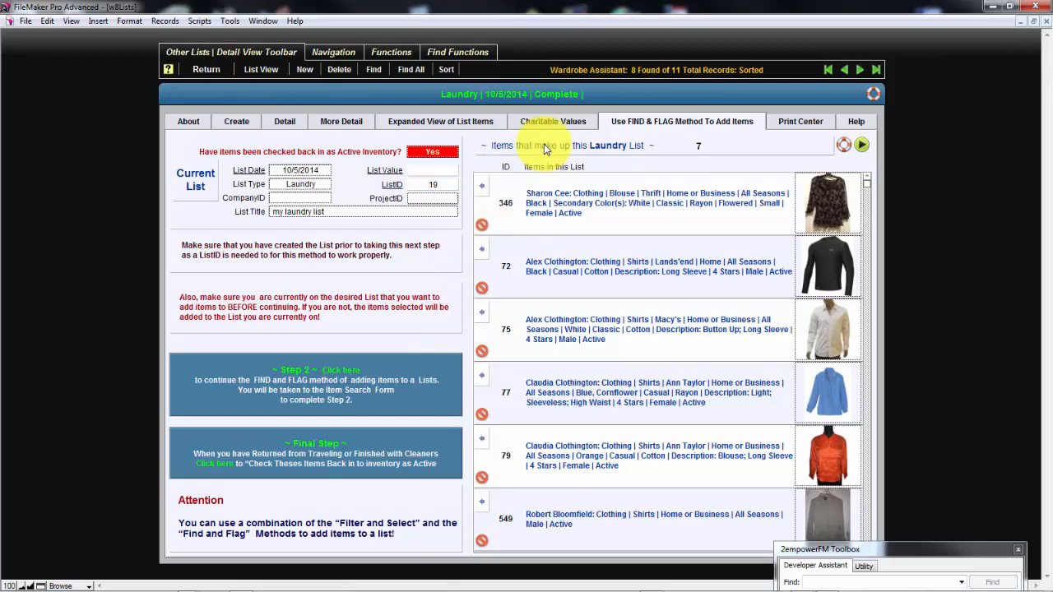
click(237, 121)
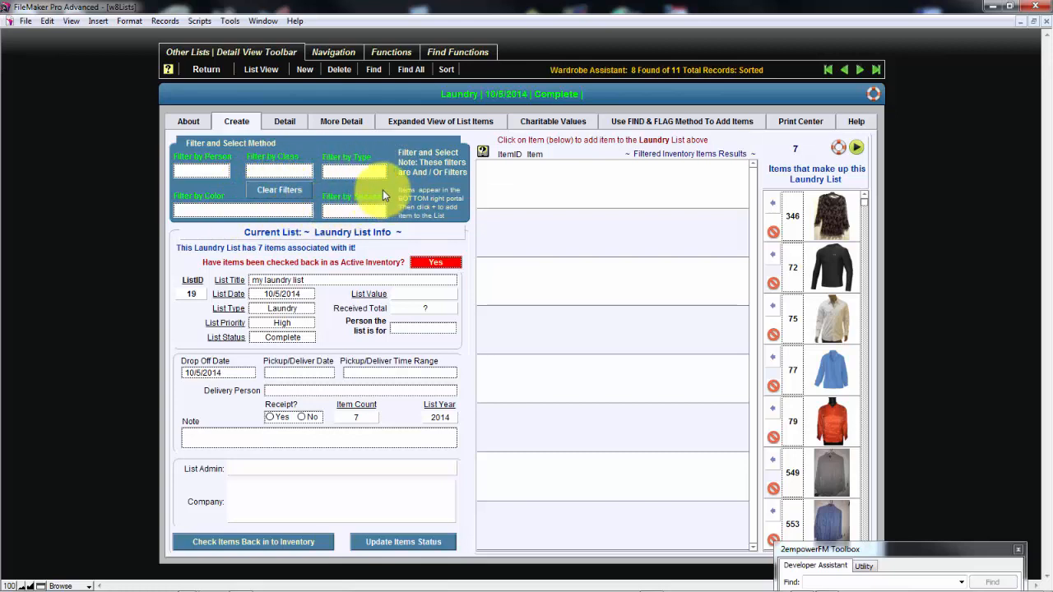
click(797, 125)
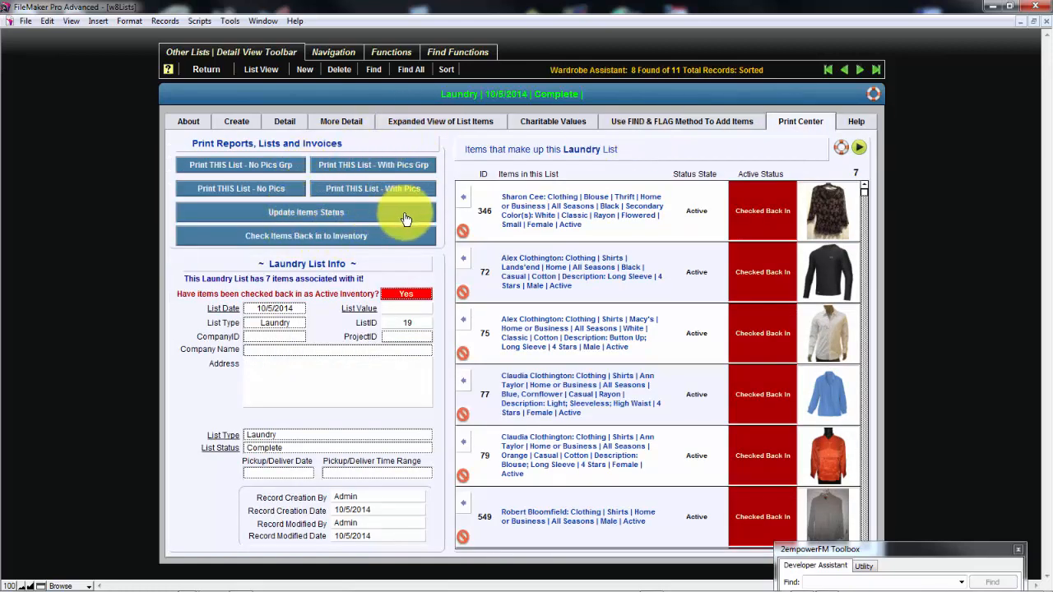
Examine the module's text and video help listings, and return to the Laundry list's Detail view
click(859, 121)
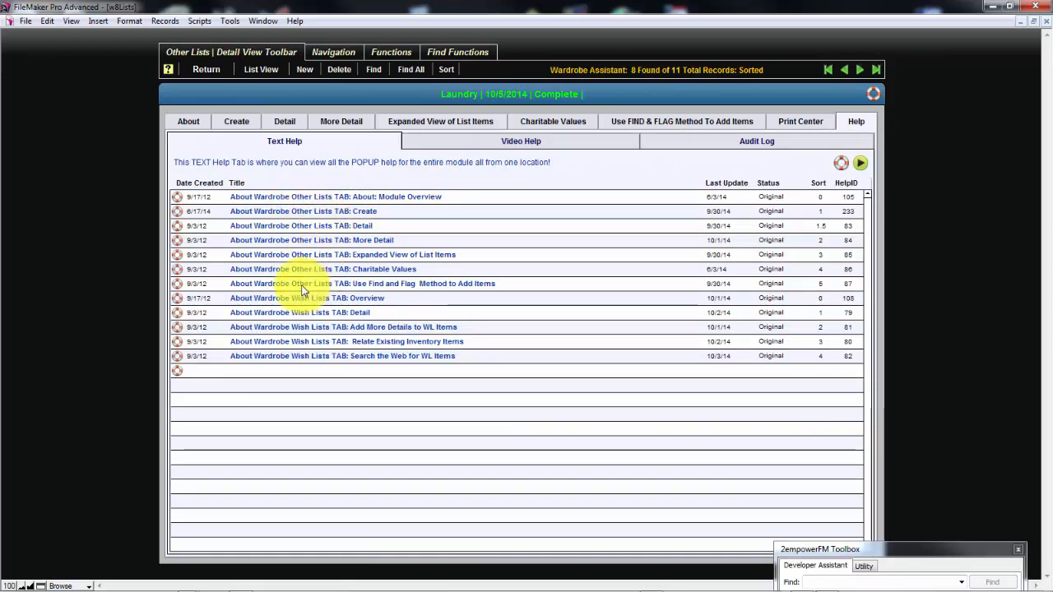
click(444, 138)
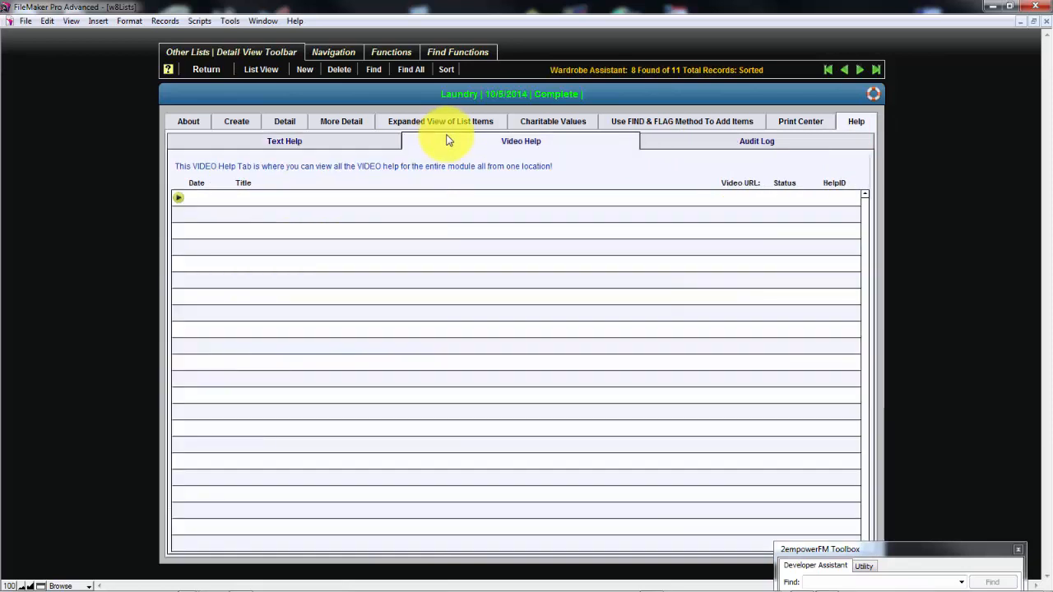
click(276, 121)
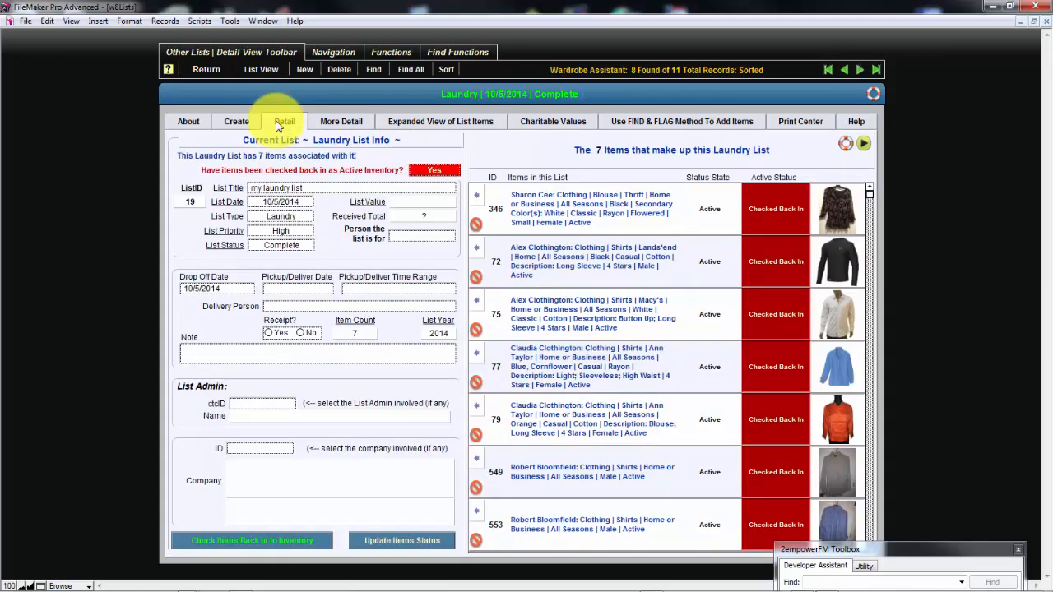